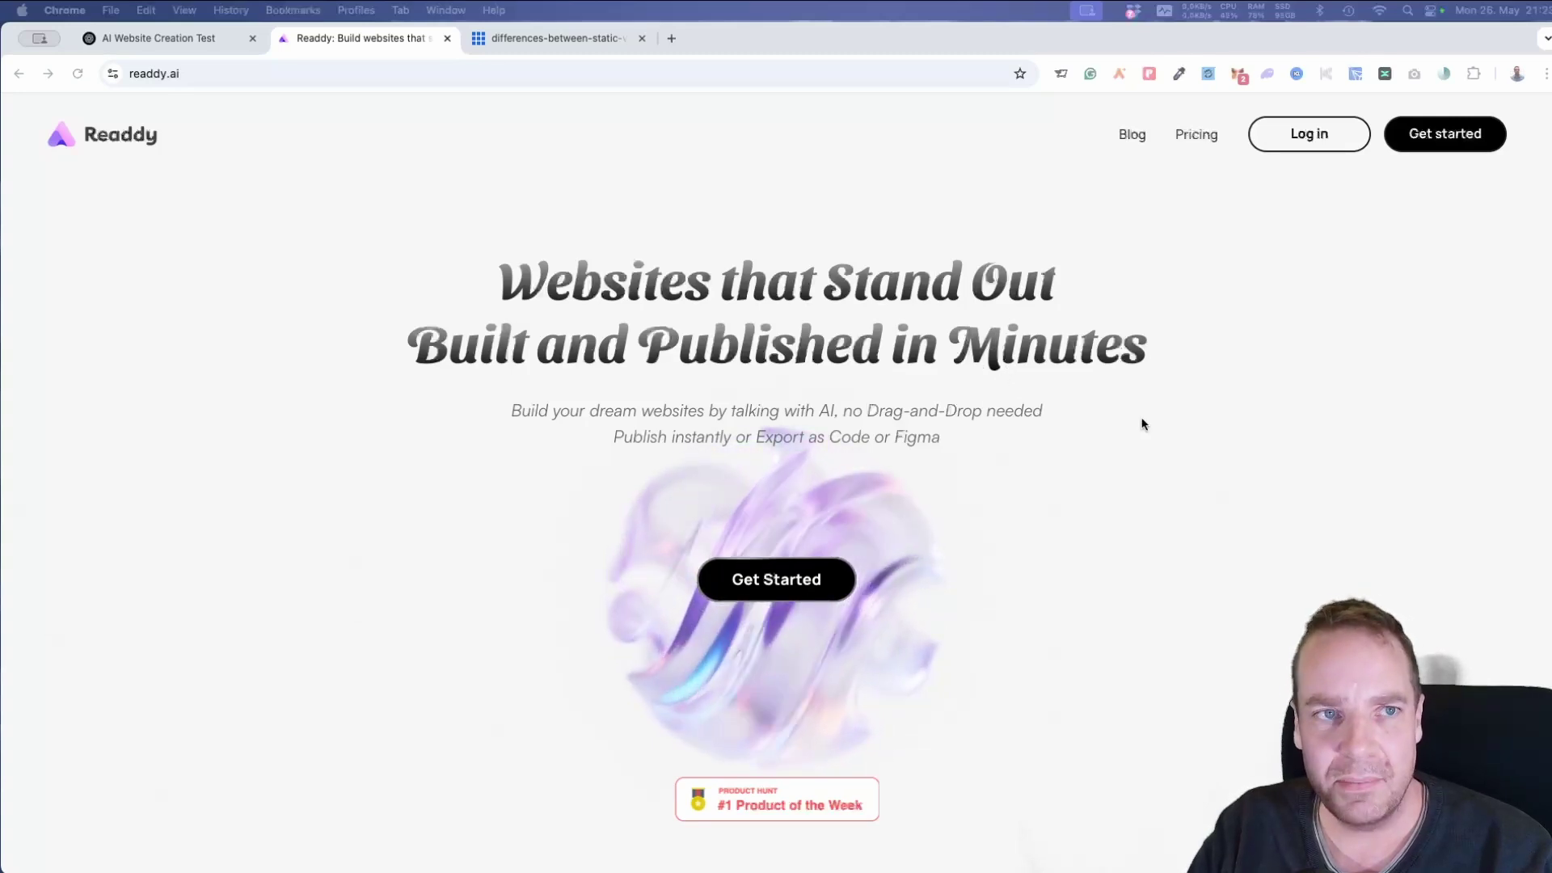
Step: Examine the Readdy homepage's product demo and the feature cards below it
scroll(1139, 433, down, 5)
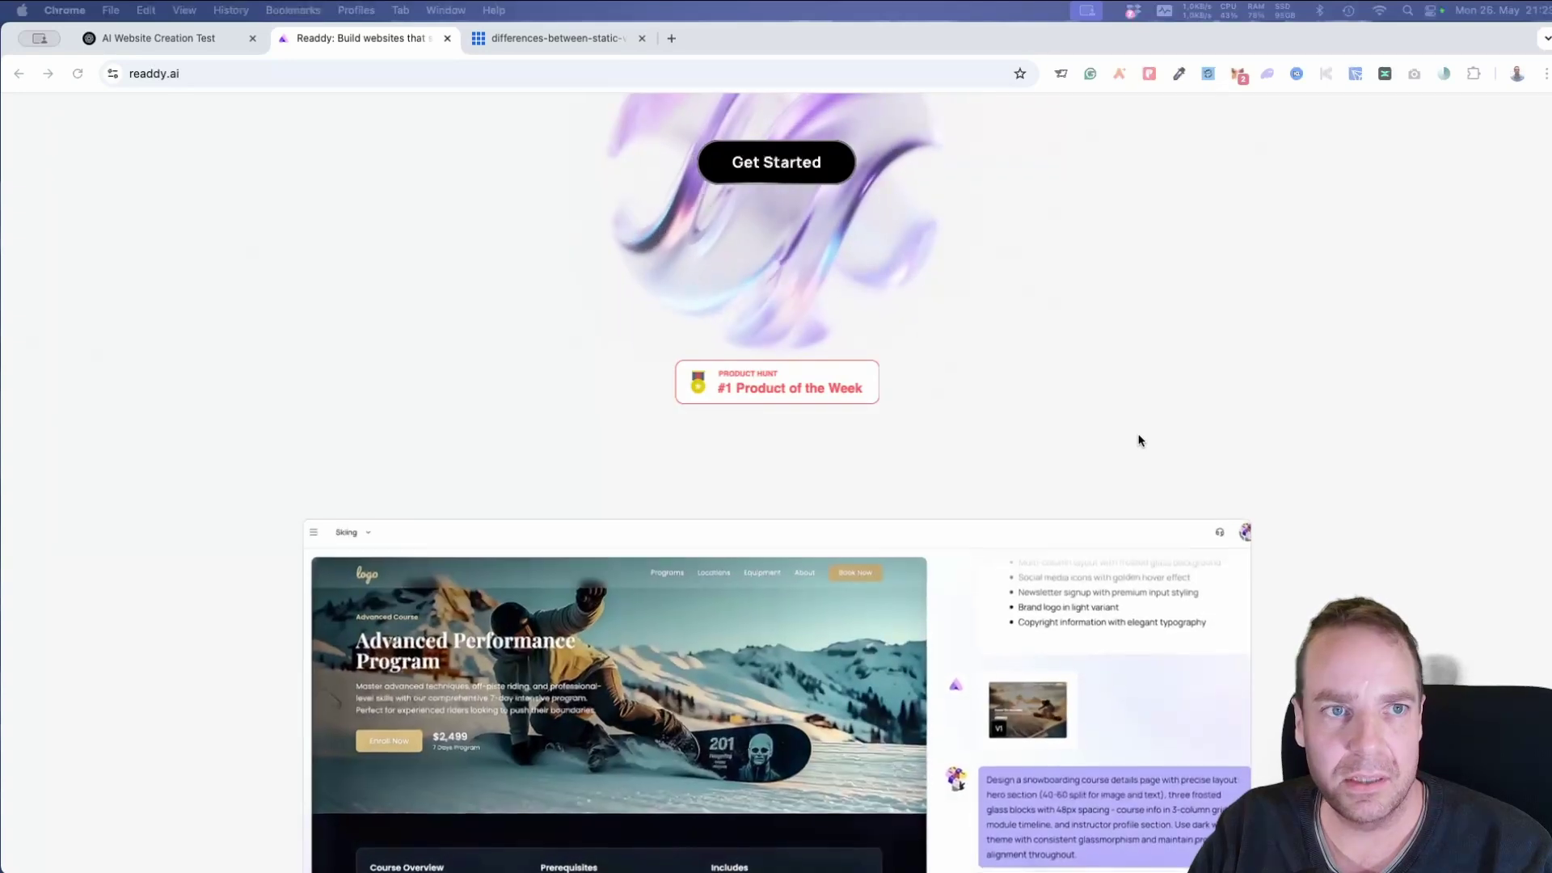
scroll(1293, 409, down, 1)
scroll(1303, 412, down, 2)
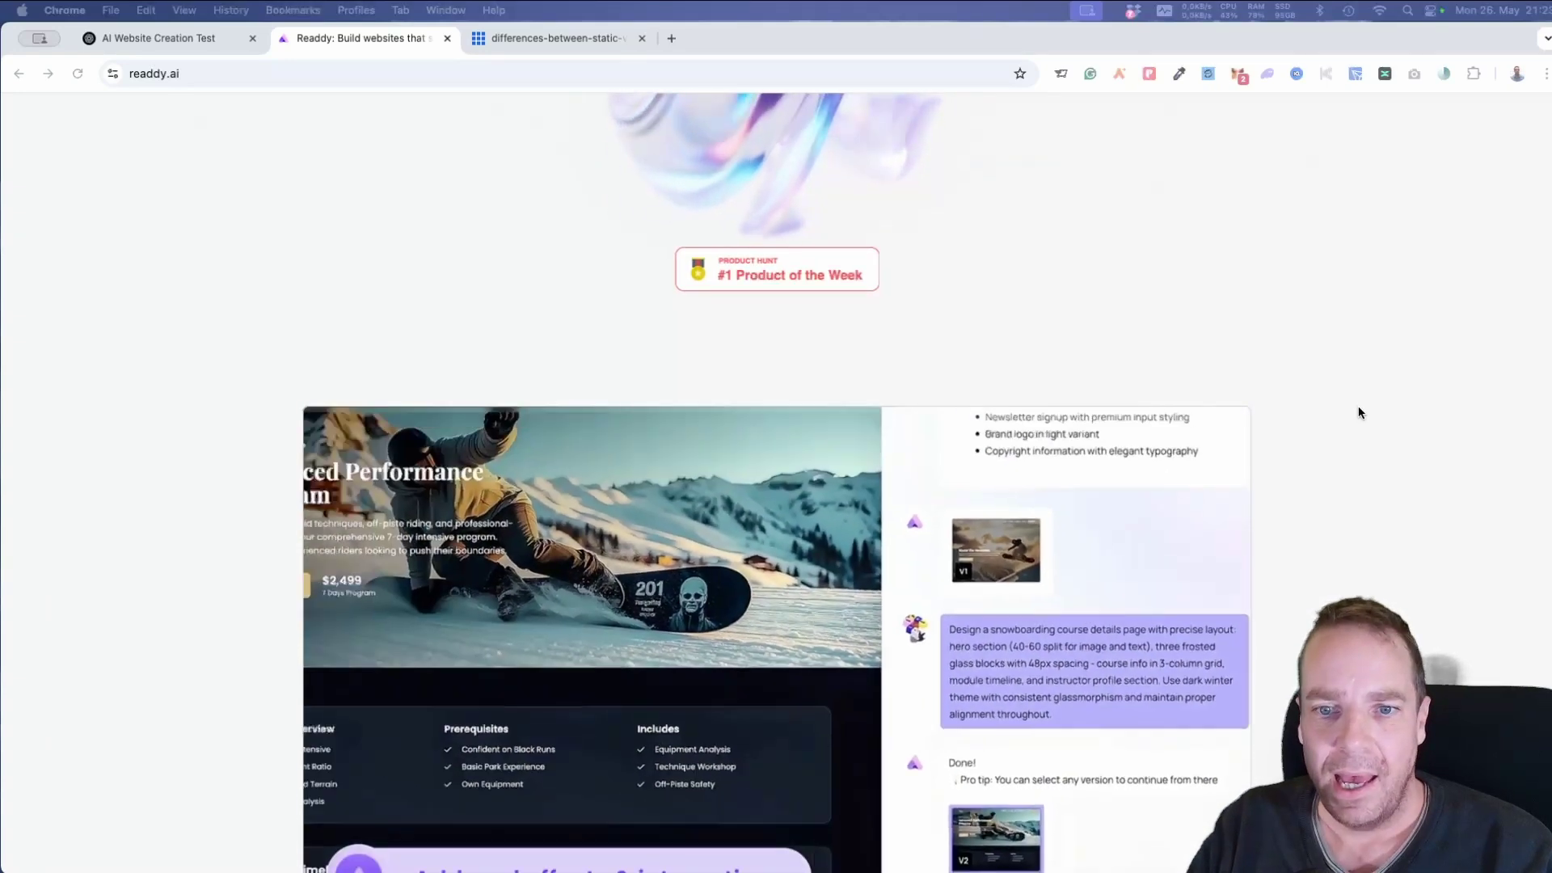
scroll(1361, 411, down, 1)
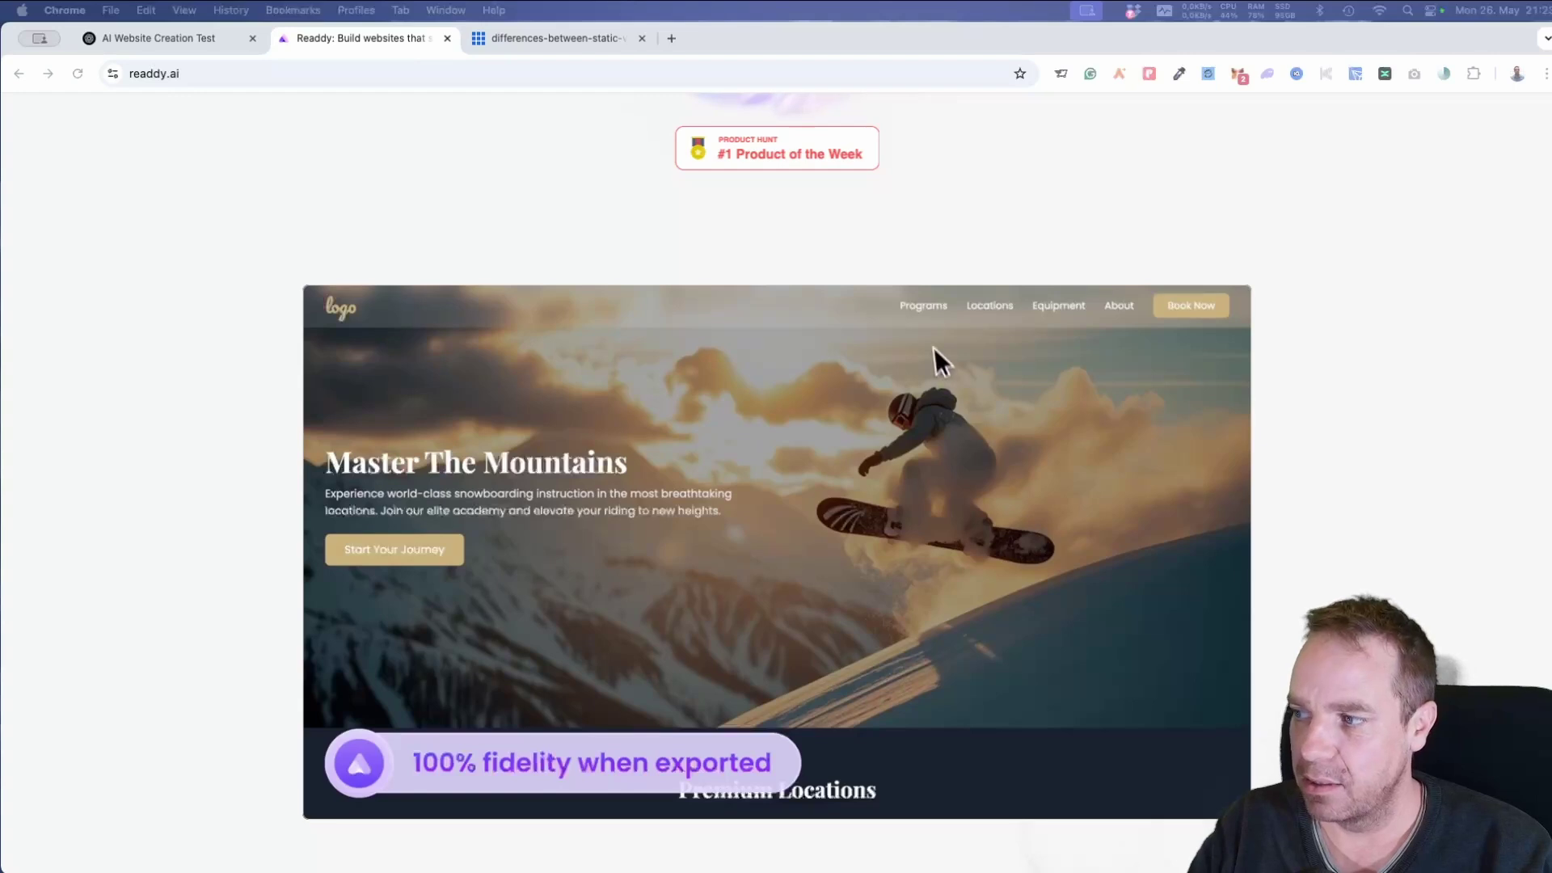
scroll(776, 485, down, 1)
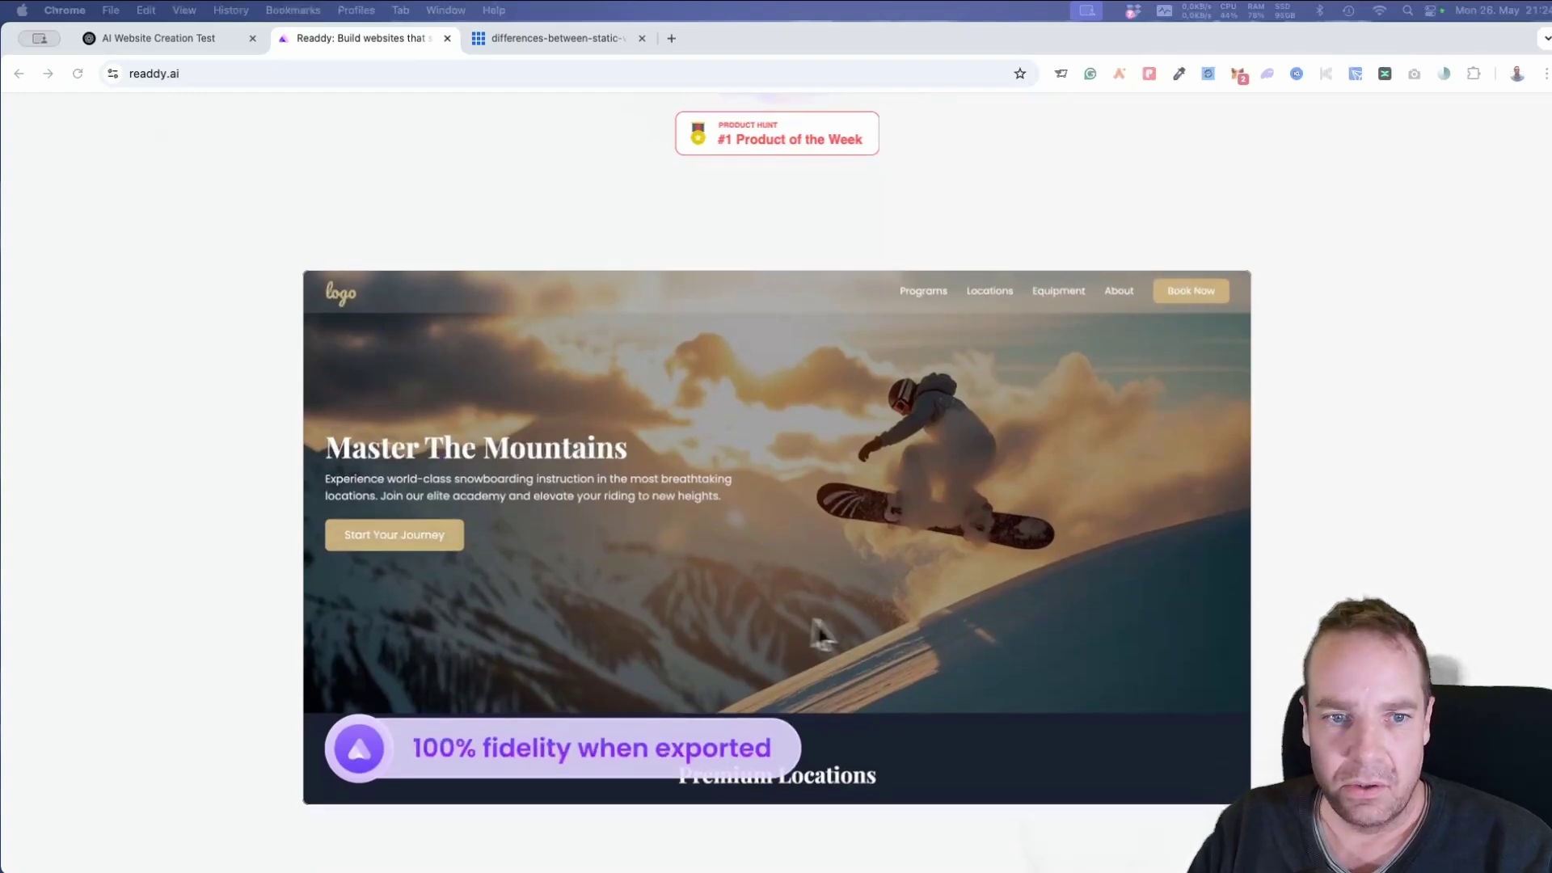
scroll(1325, 575, down, 1)
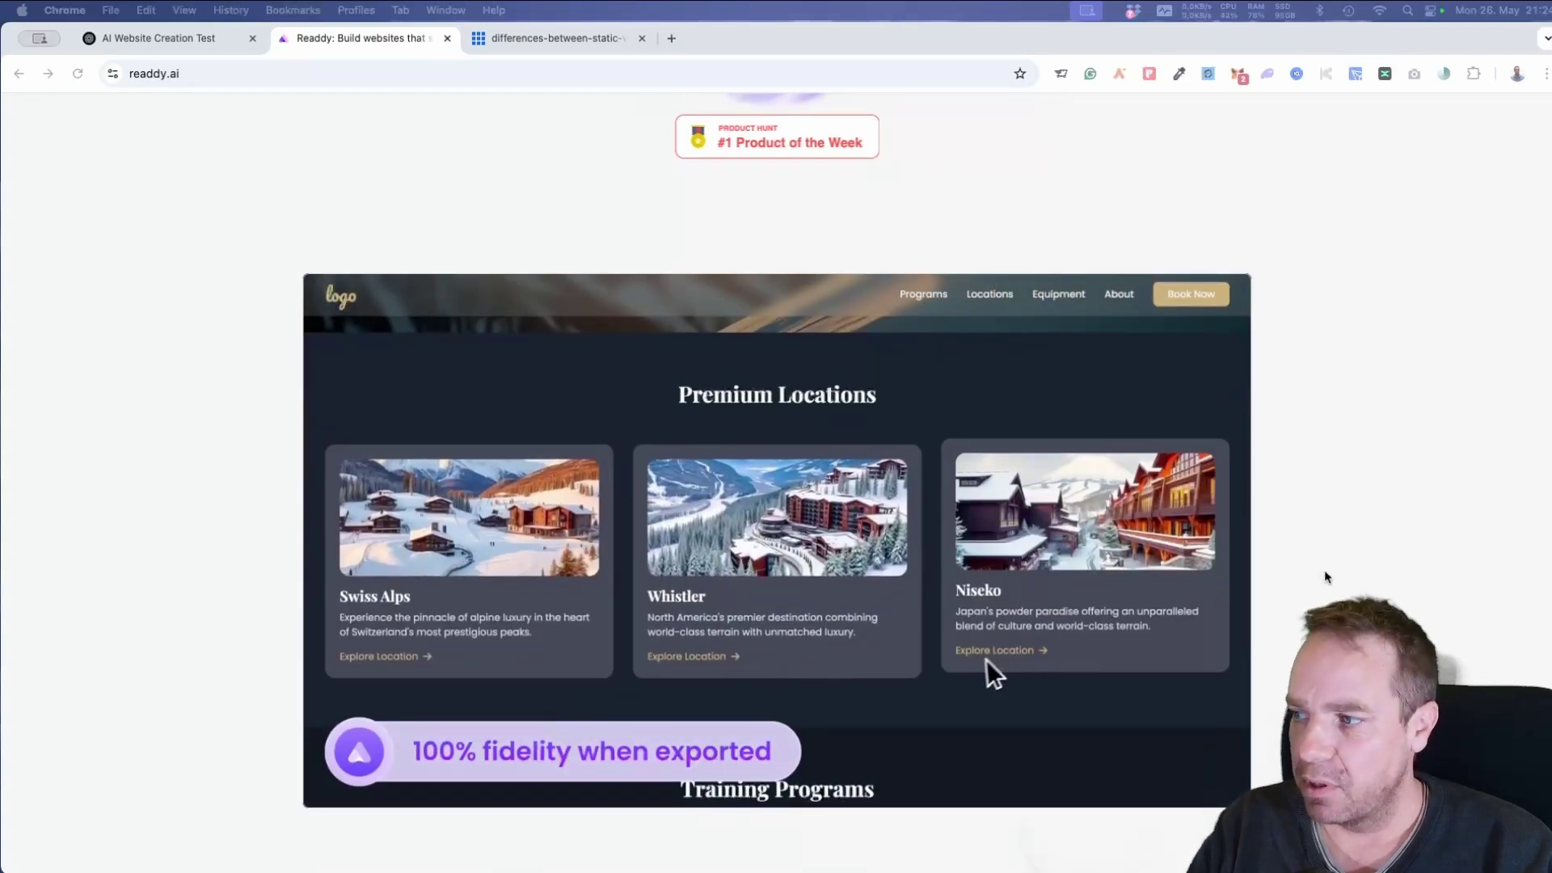
scroll(1326, 578, down, 1)
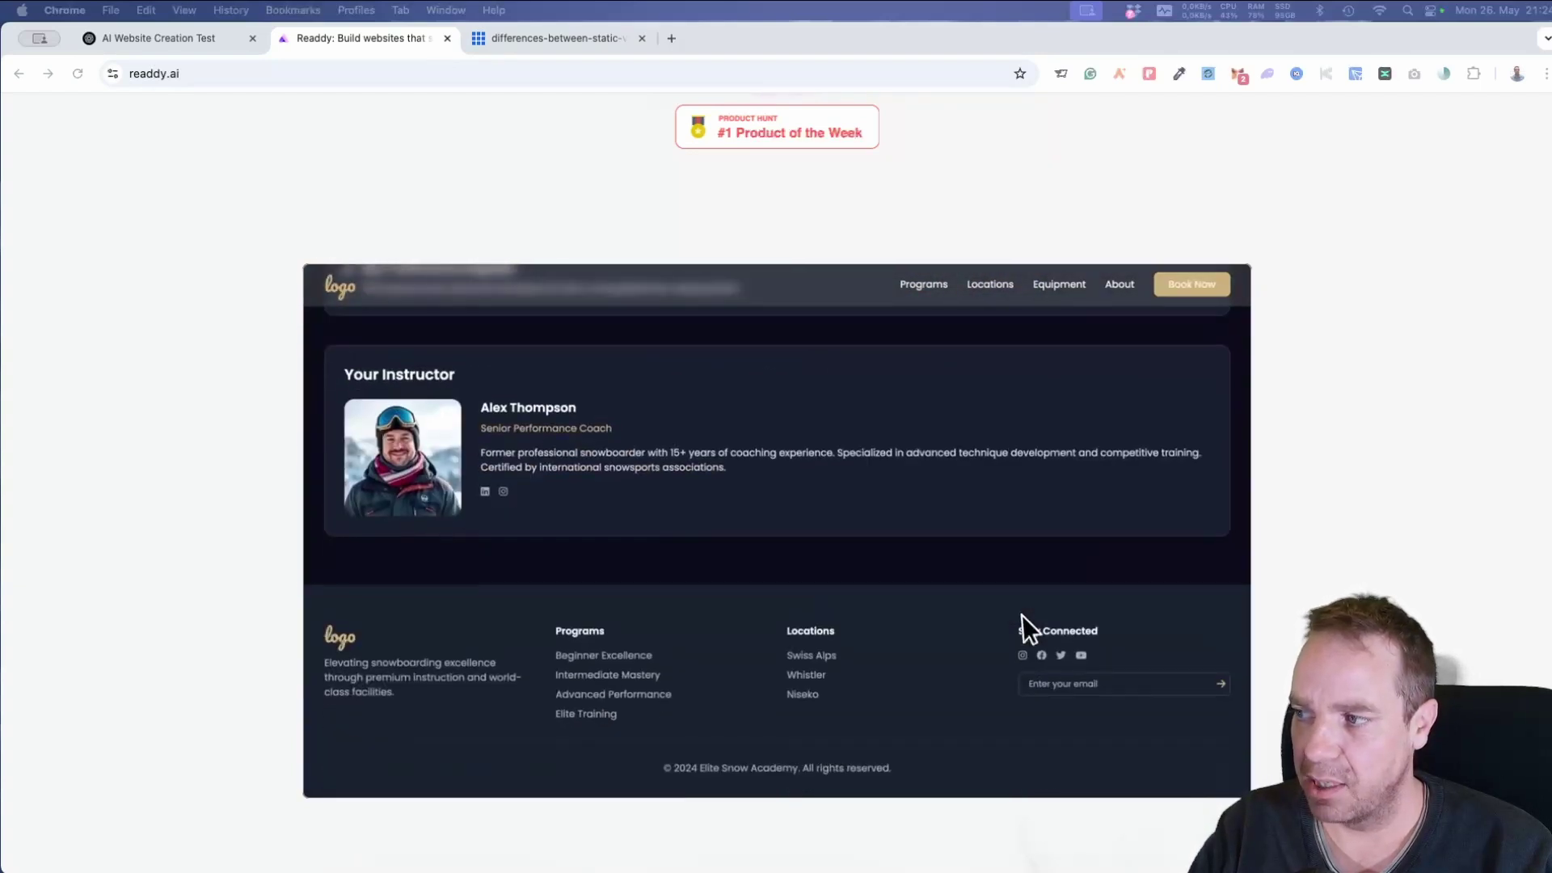
scroll(1021, 614, down, 8)
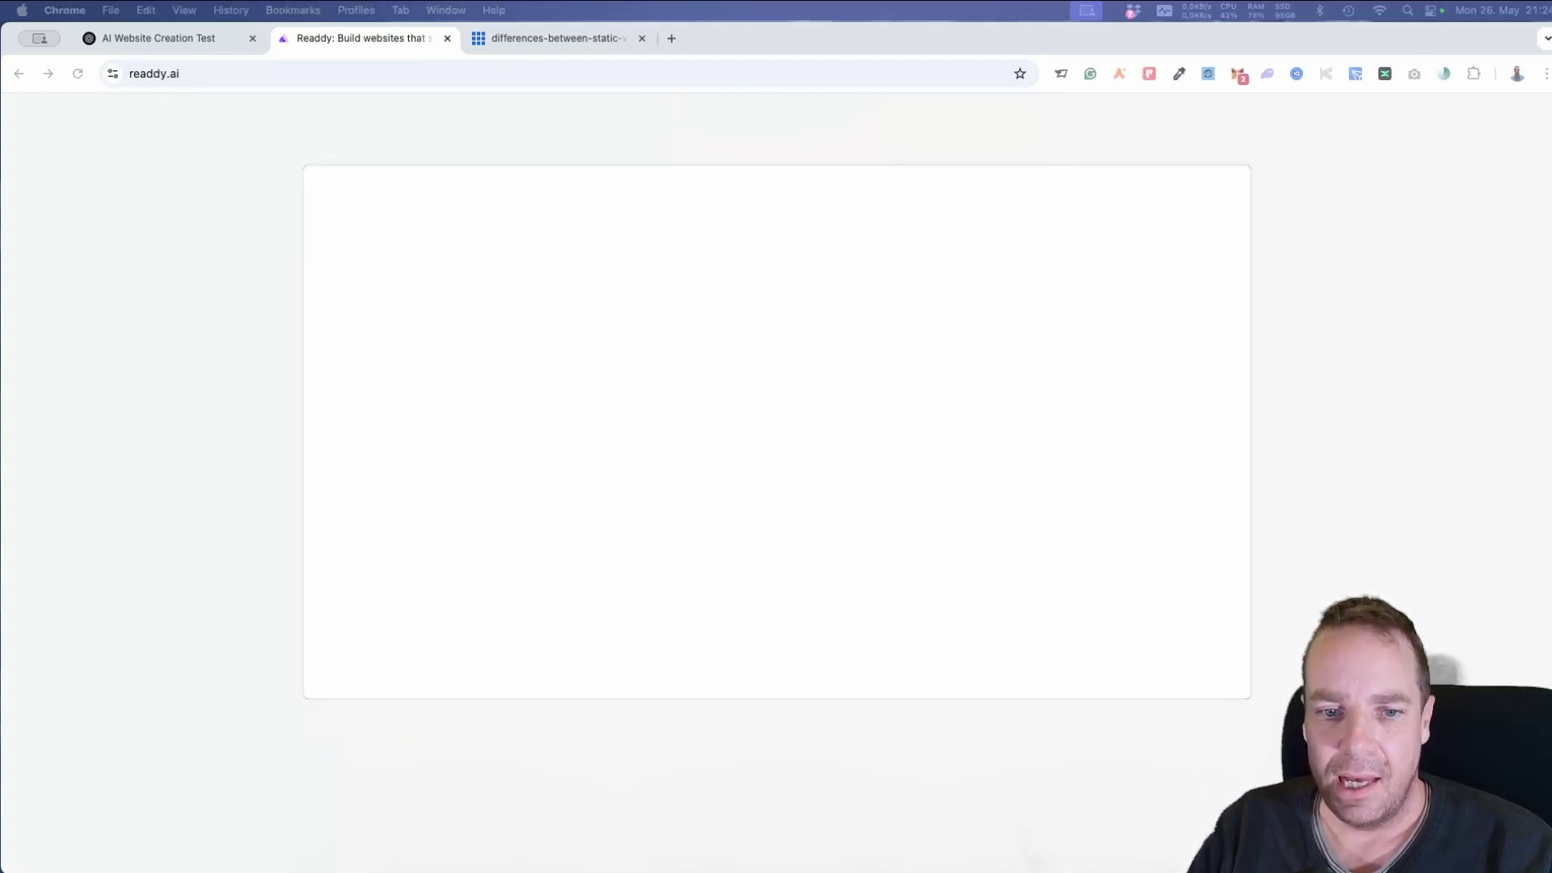
scroll(776, 485, down, 6)
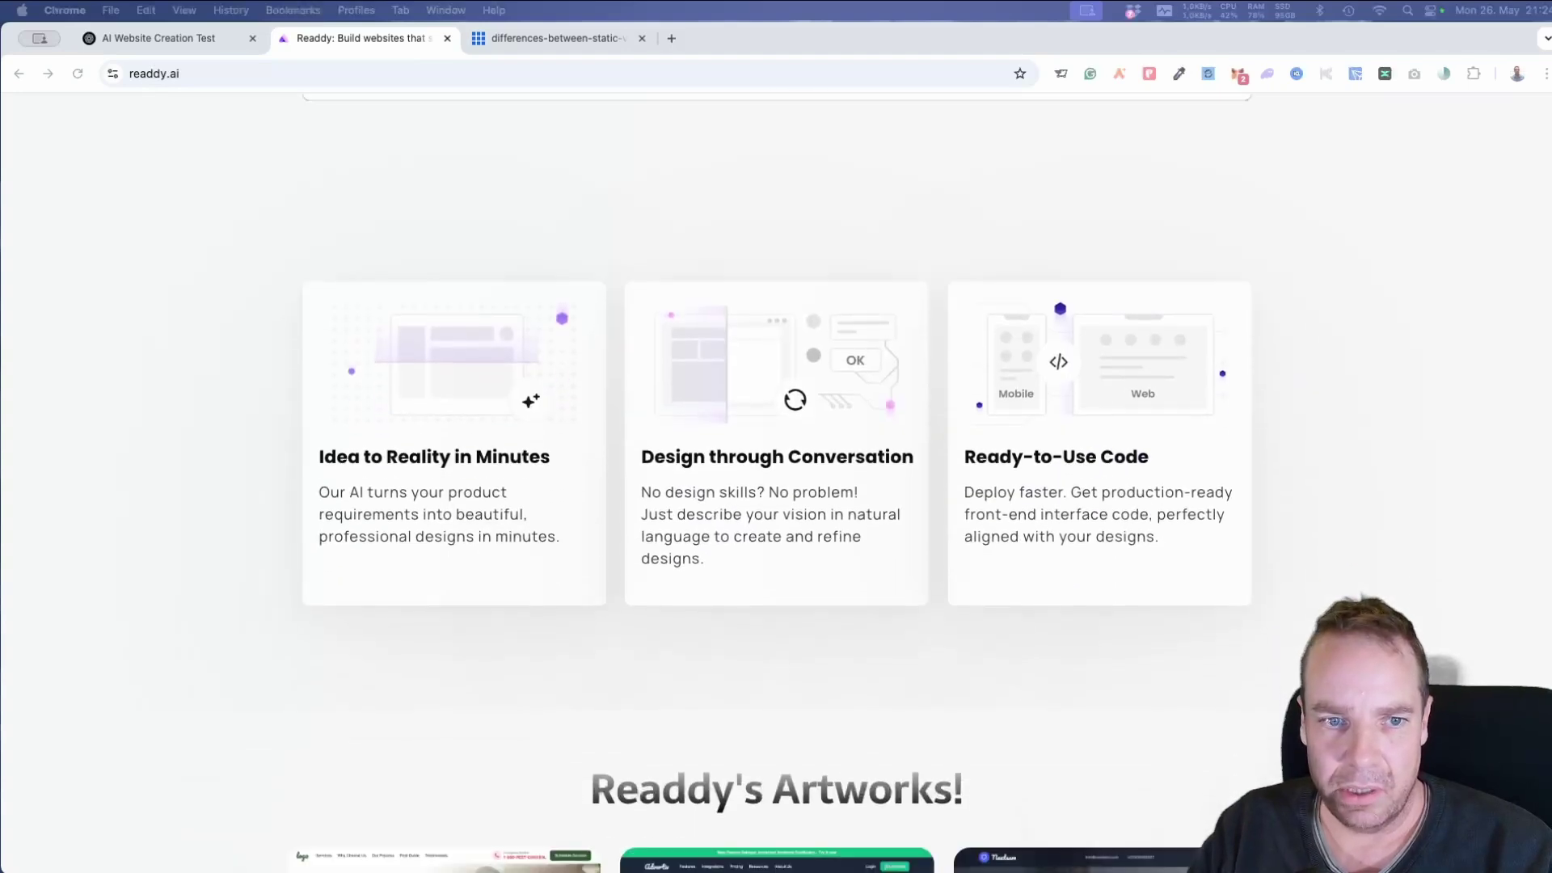
Step: Look through the website templates in the Readdy's Artworks gallery and return to the start of the homepage
scroll(776, 485, down, 2)
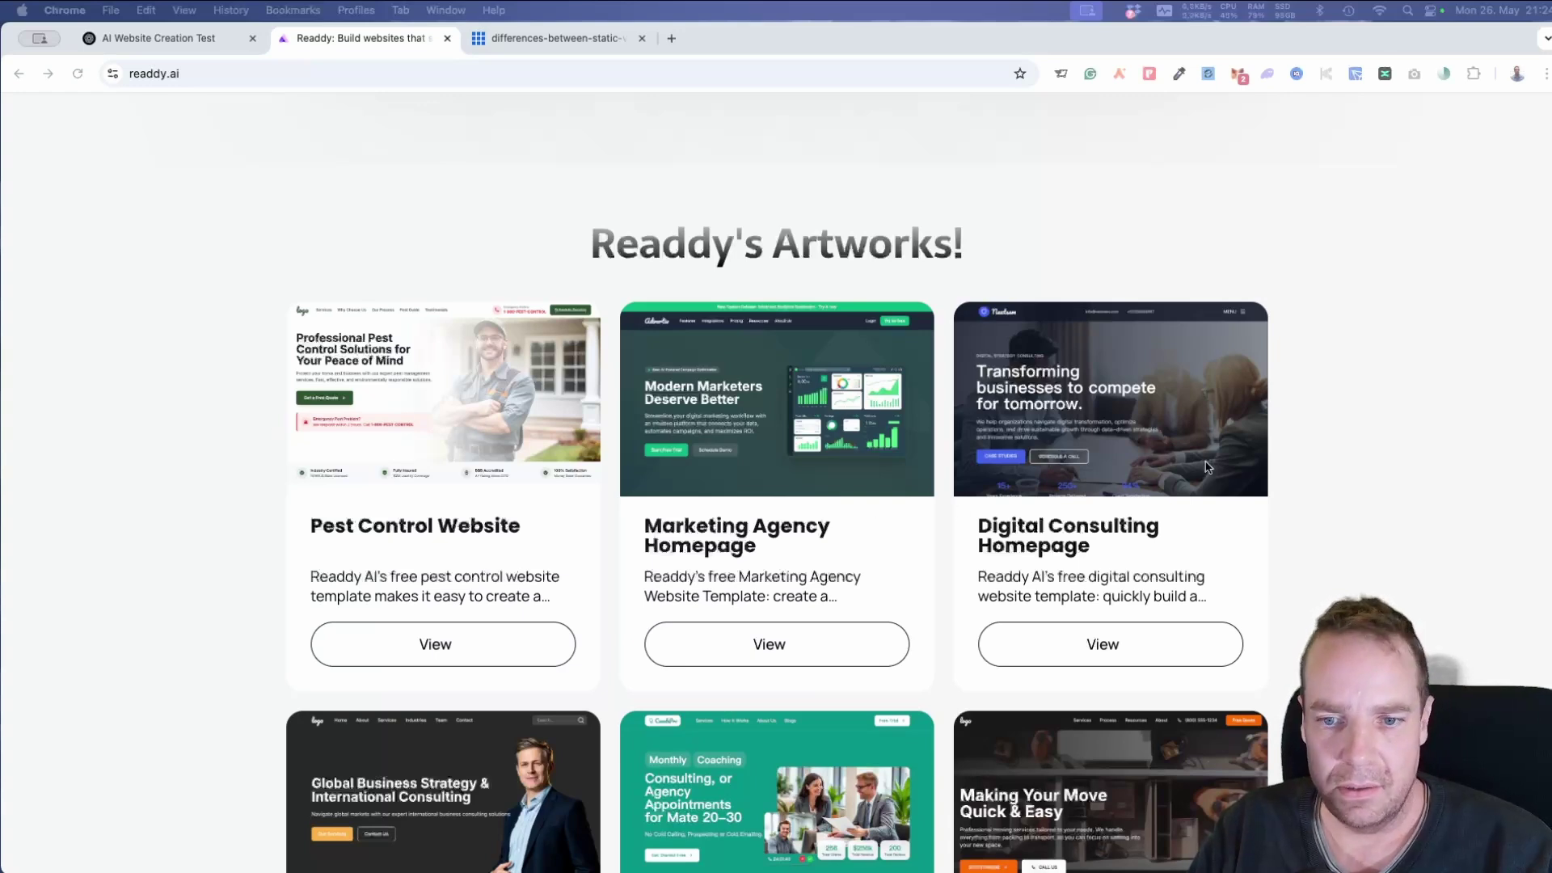
scroll(1286, 498, down, 5)
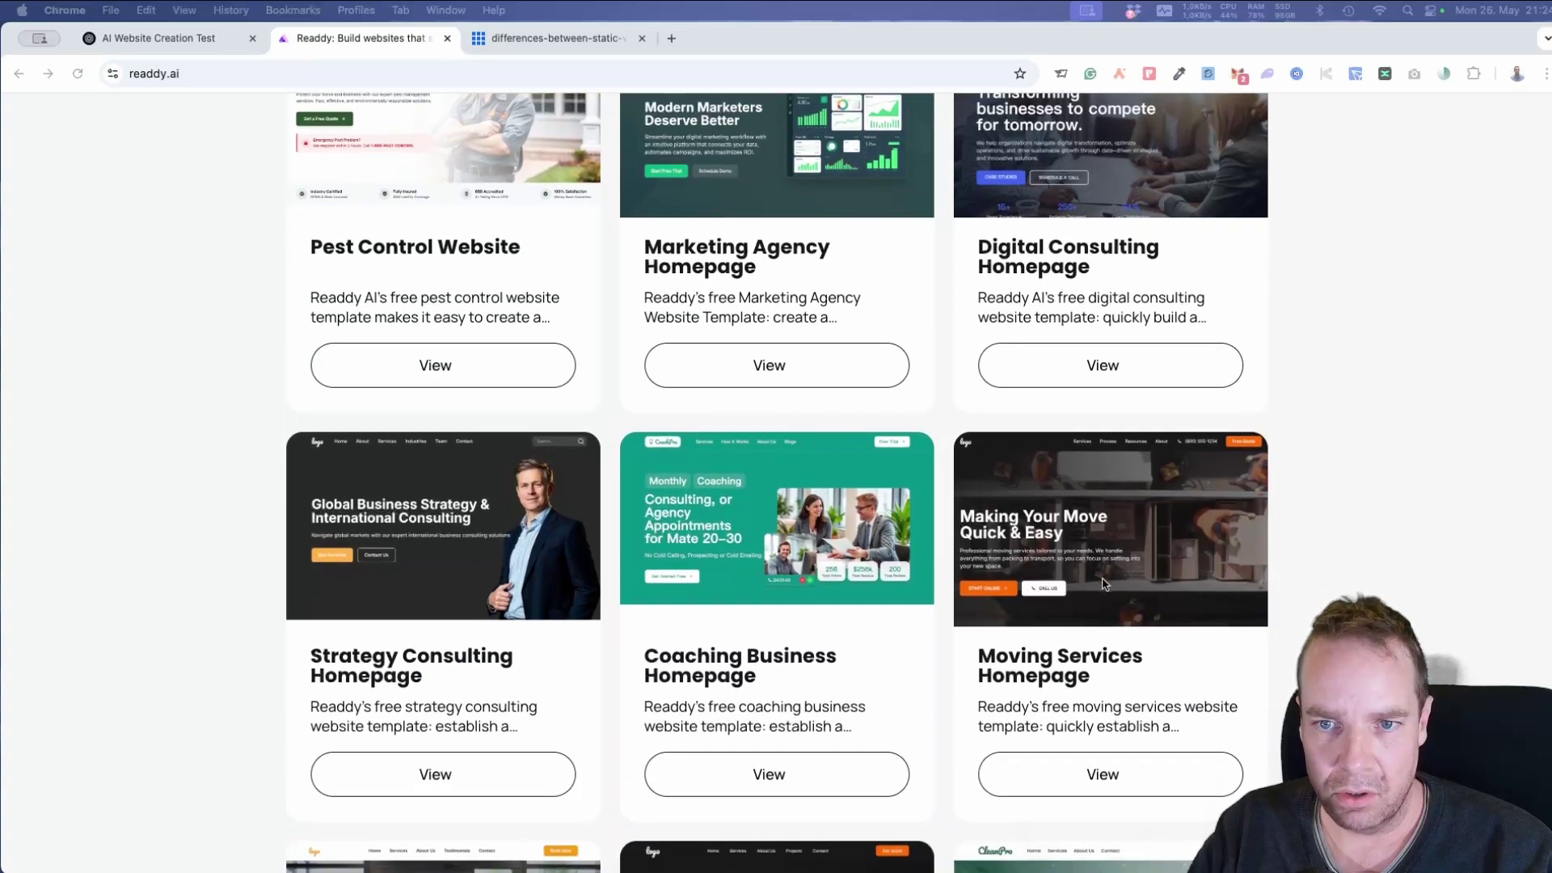
scroll(818, 527, down, 2)
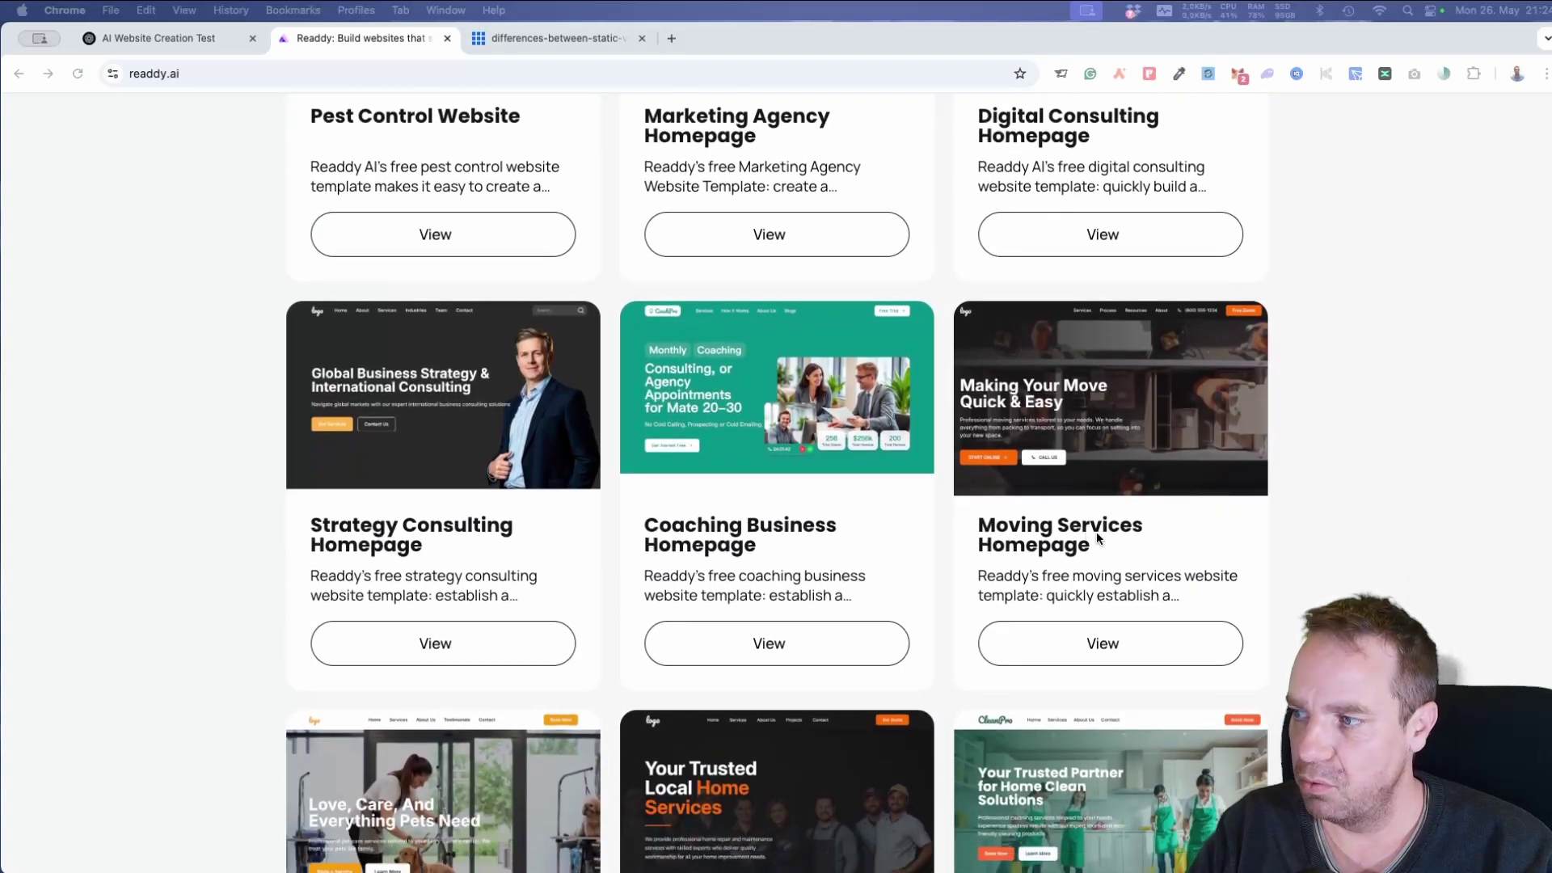
scroll(542, 453, down, 2)
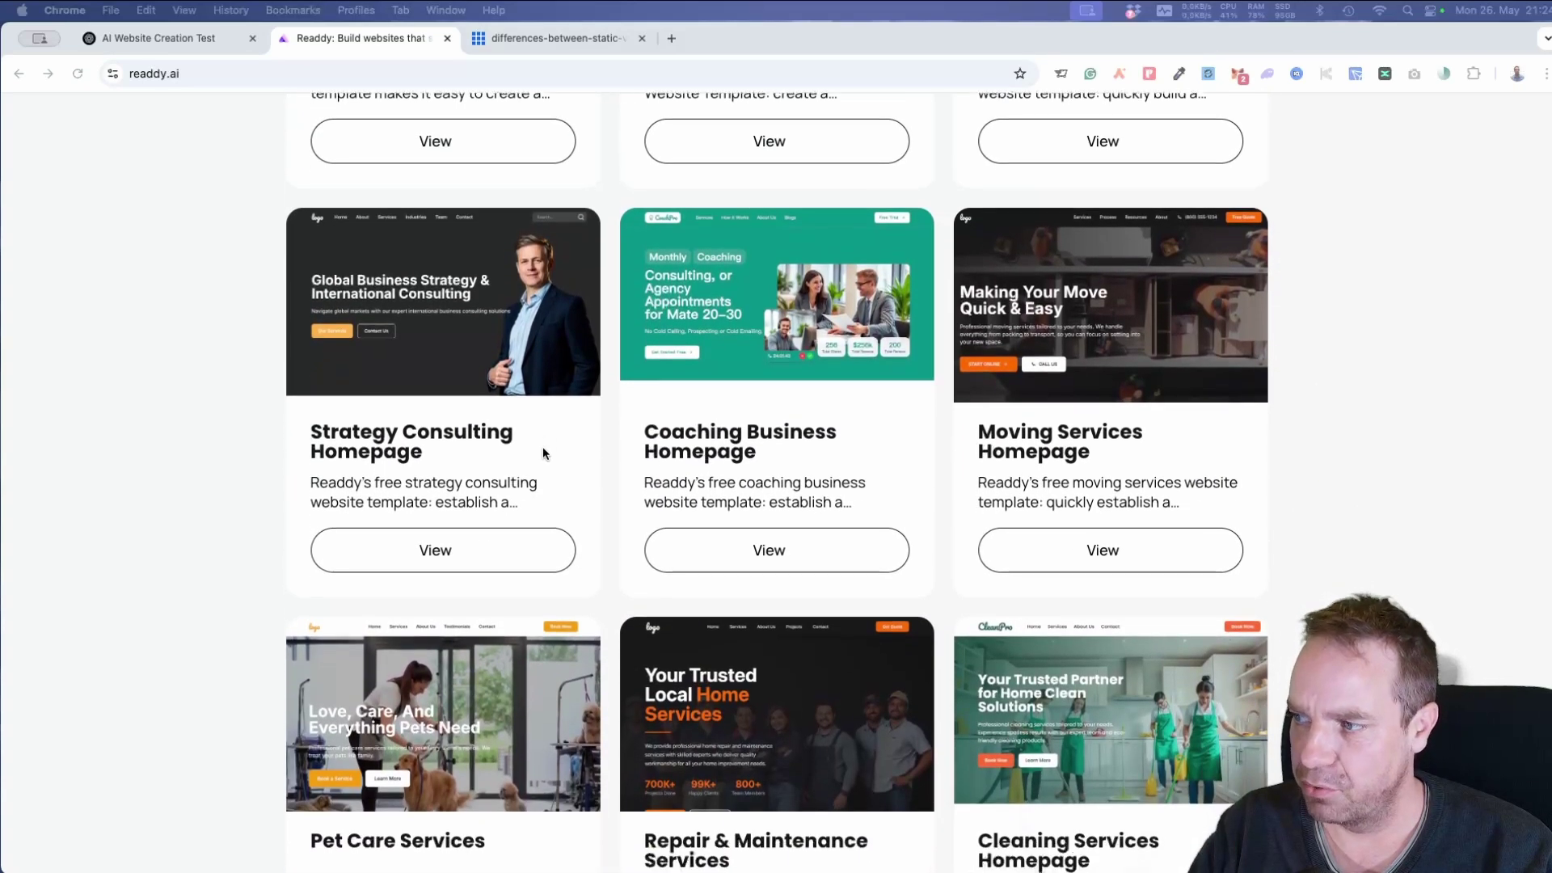
scroll(697, 463, down, 7)
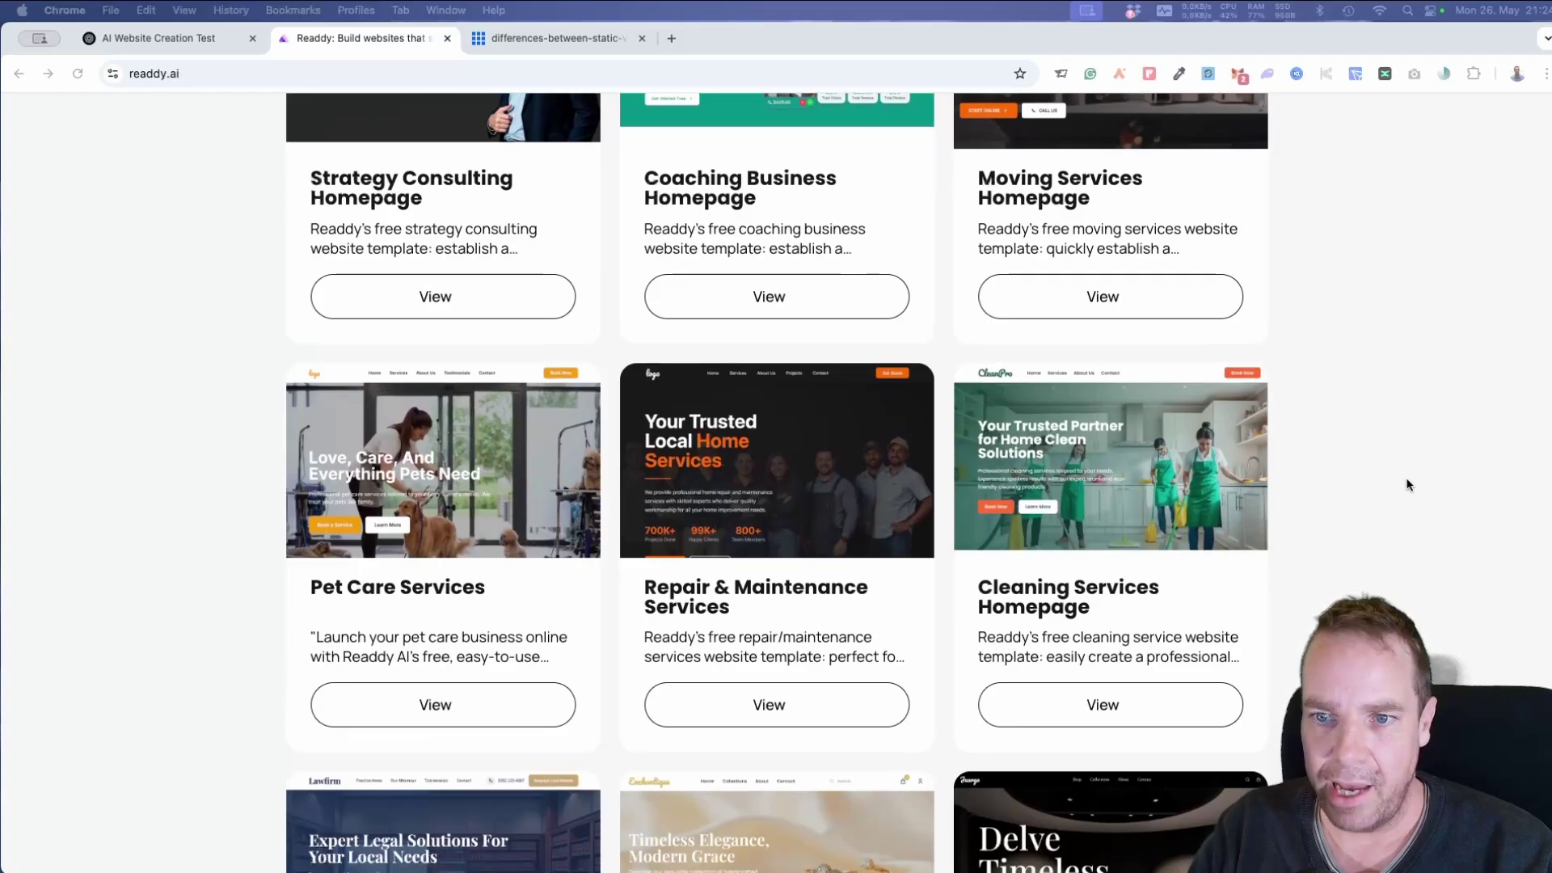
scroll(1404, 489, down, 15)
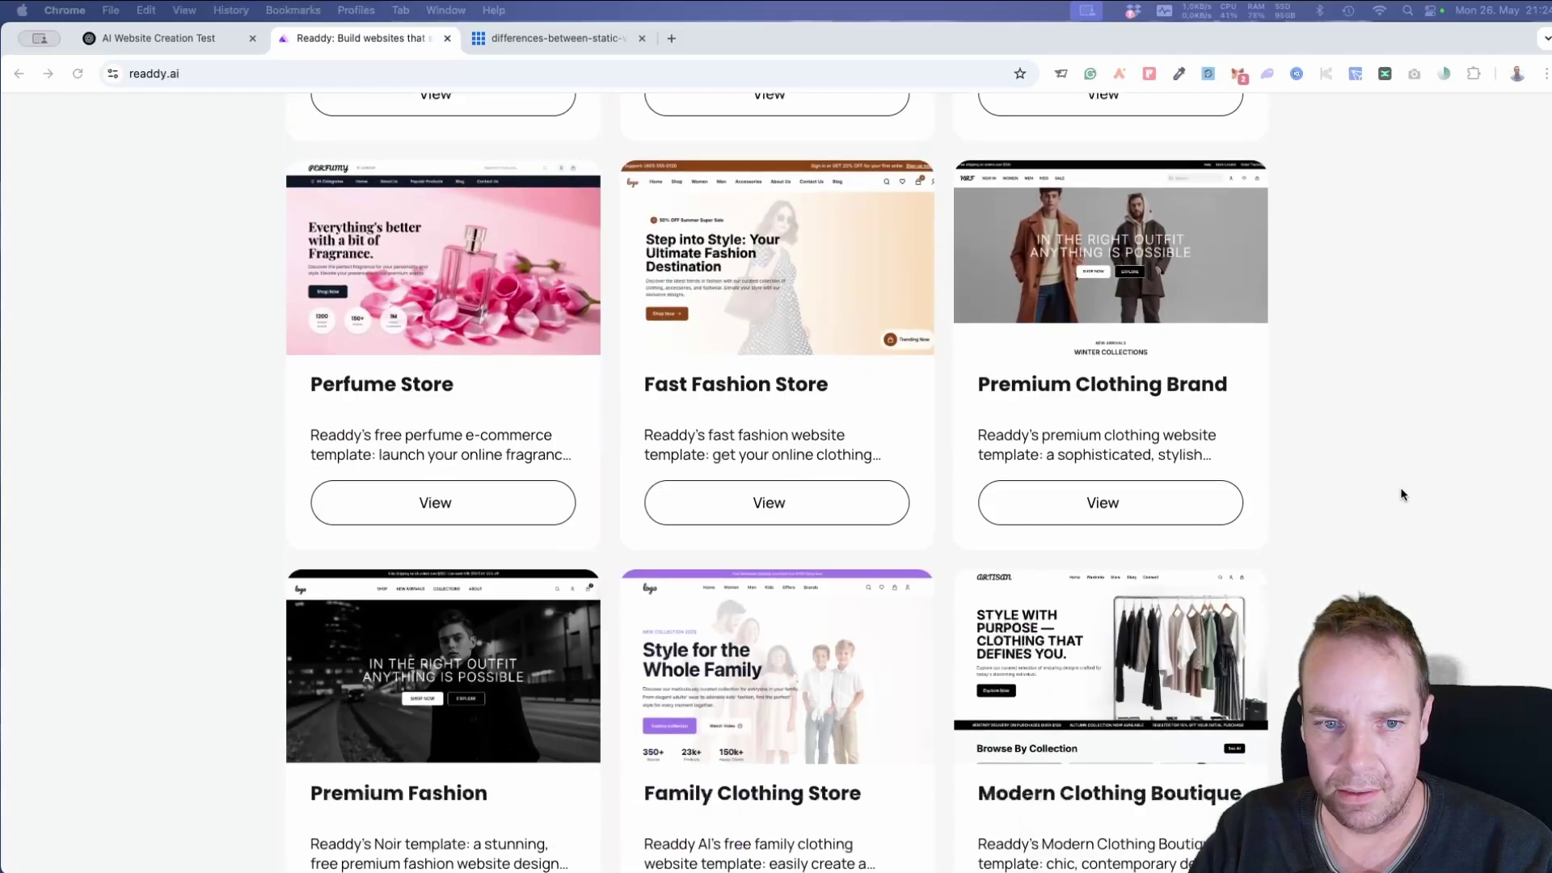
scroll(1401, 495, down, 5)
scroll(1400, 497, up, 20)
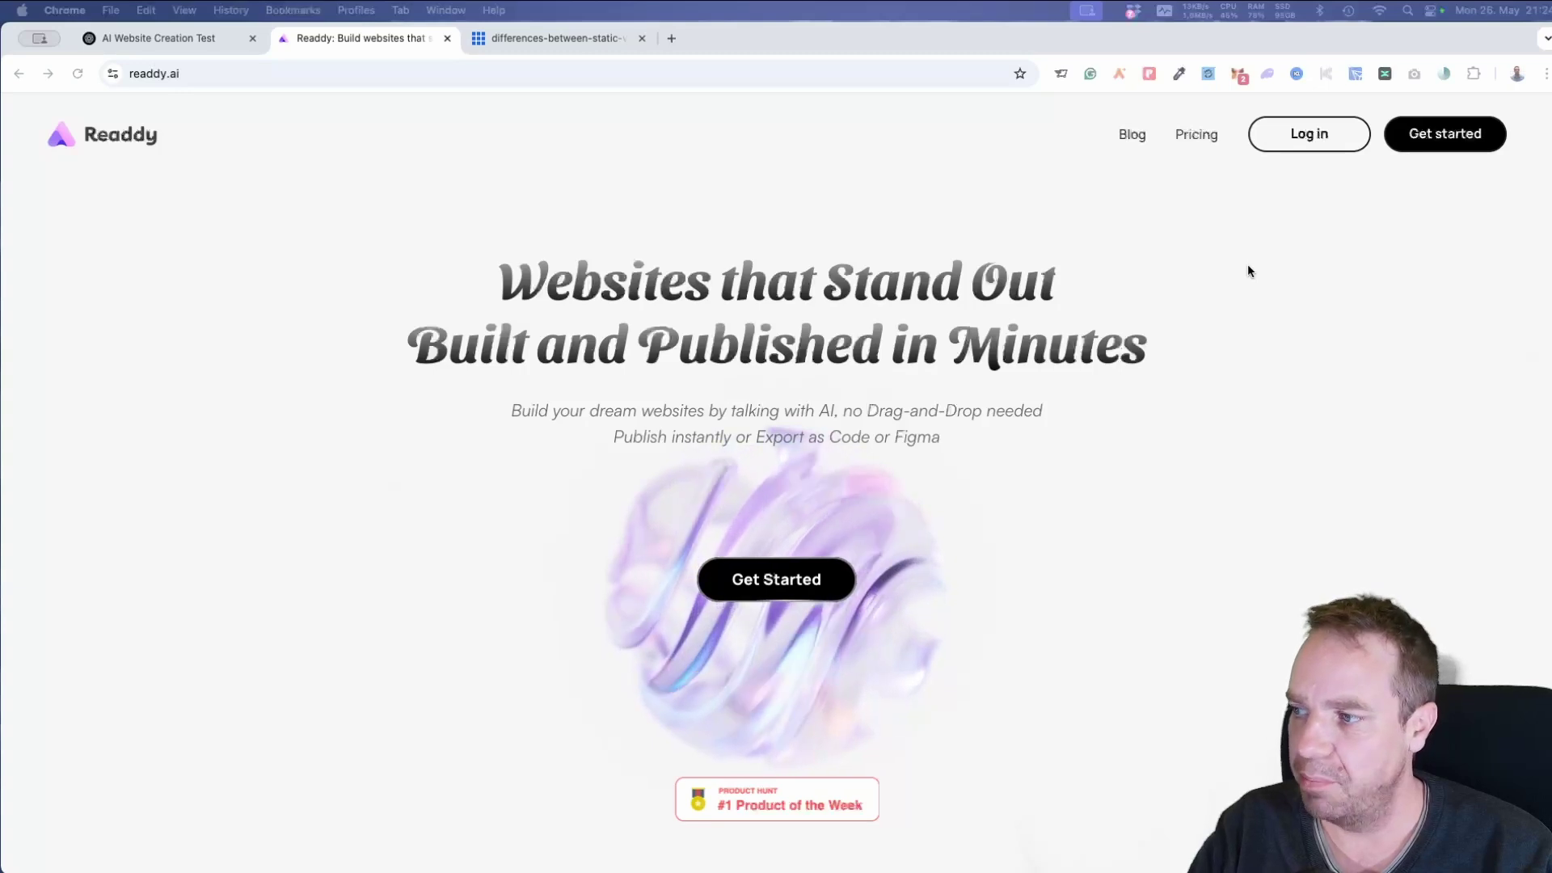
Step: Open the pricing page and review what the Free, Starter and Pro plans include with monthly billing
click(1199, 139)
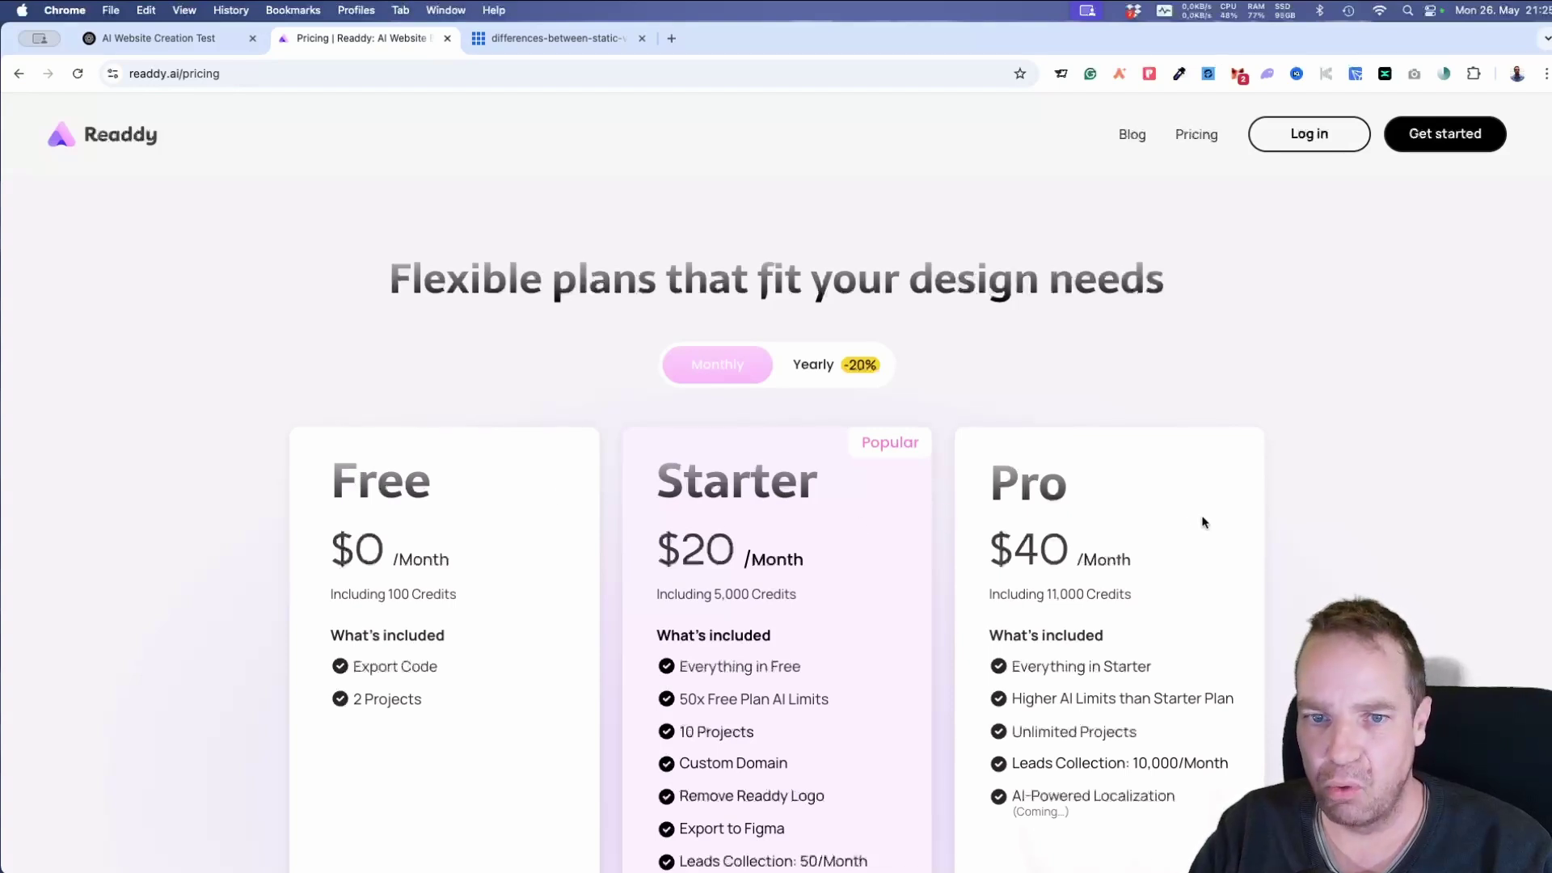
scroll(1240, 547, down, 3)
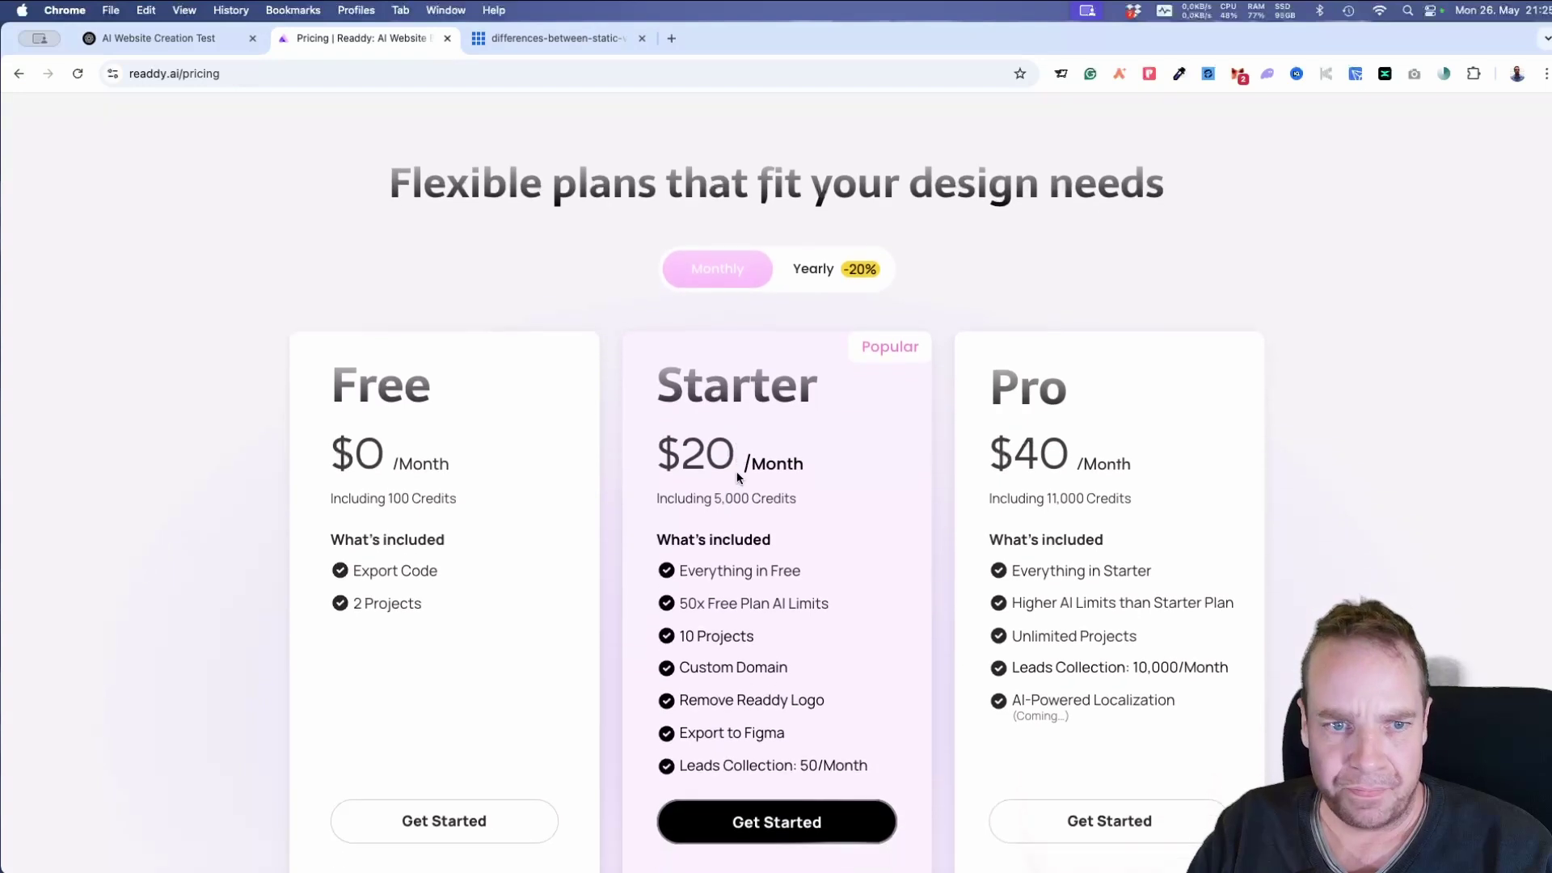
scroll(711, 457, down, 1)
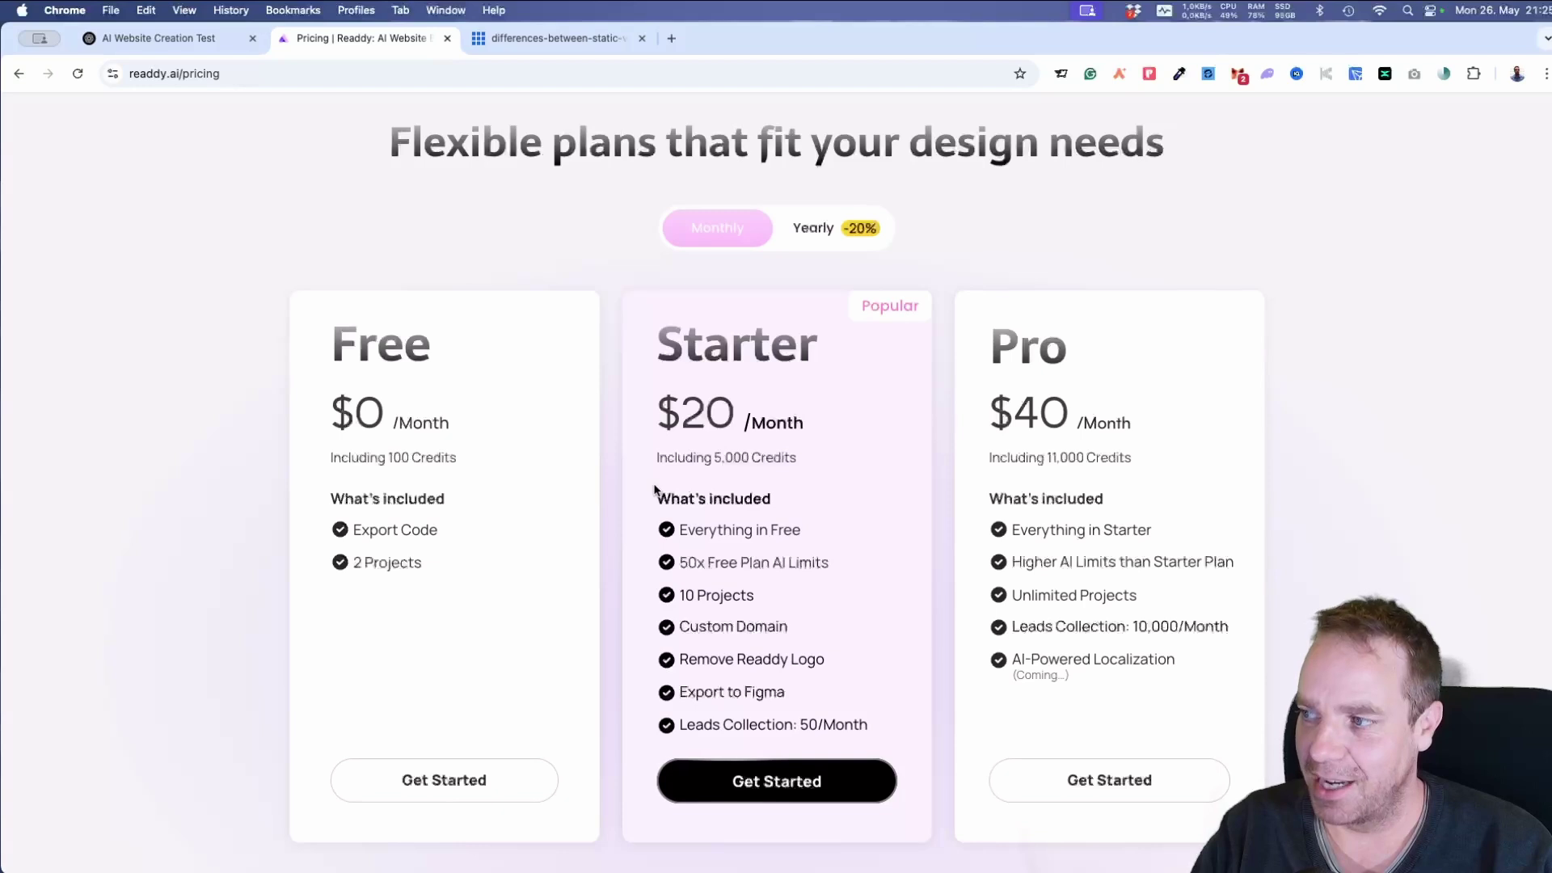
scroll(654, 489, down, 1)
scroll(654, 489, down, 2)
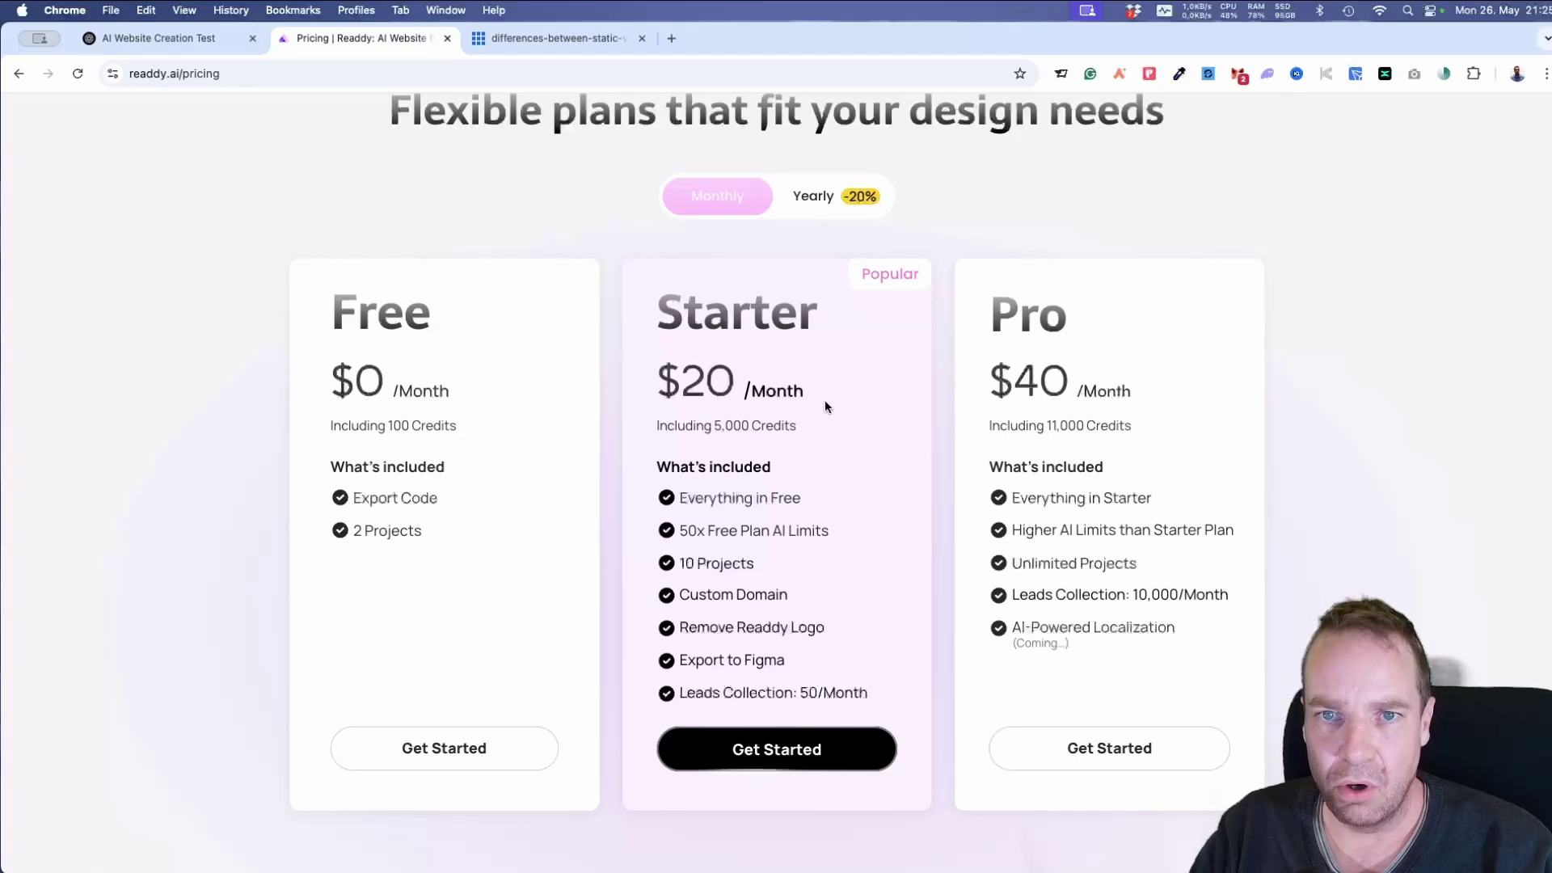
scroll(1375, 578, down, 3)
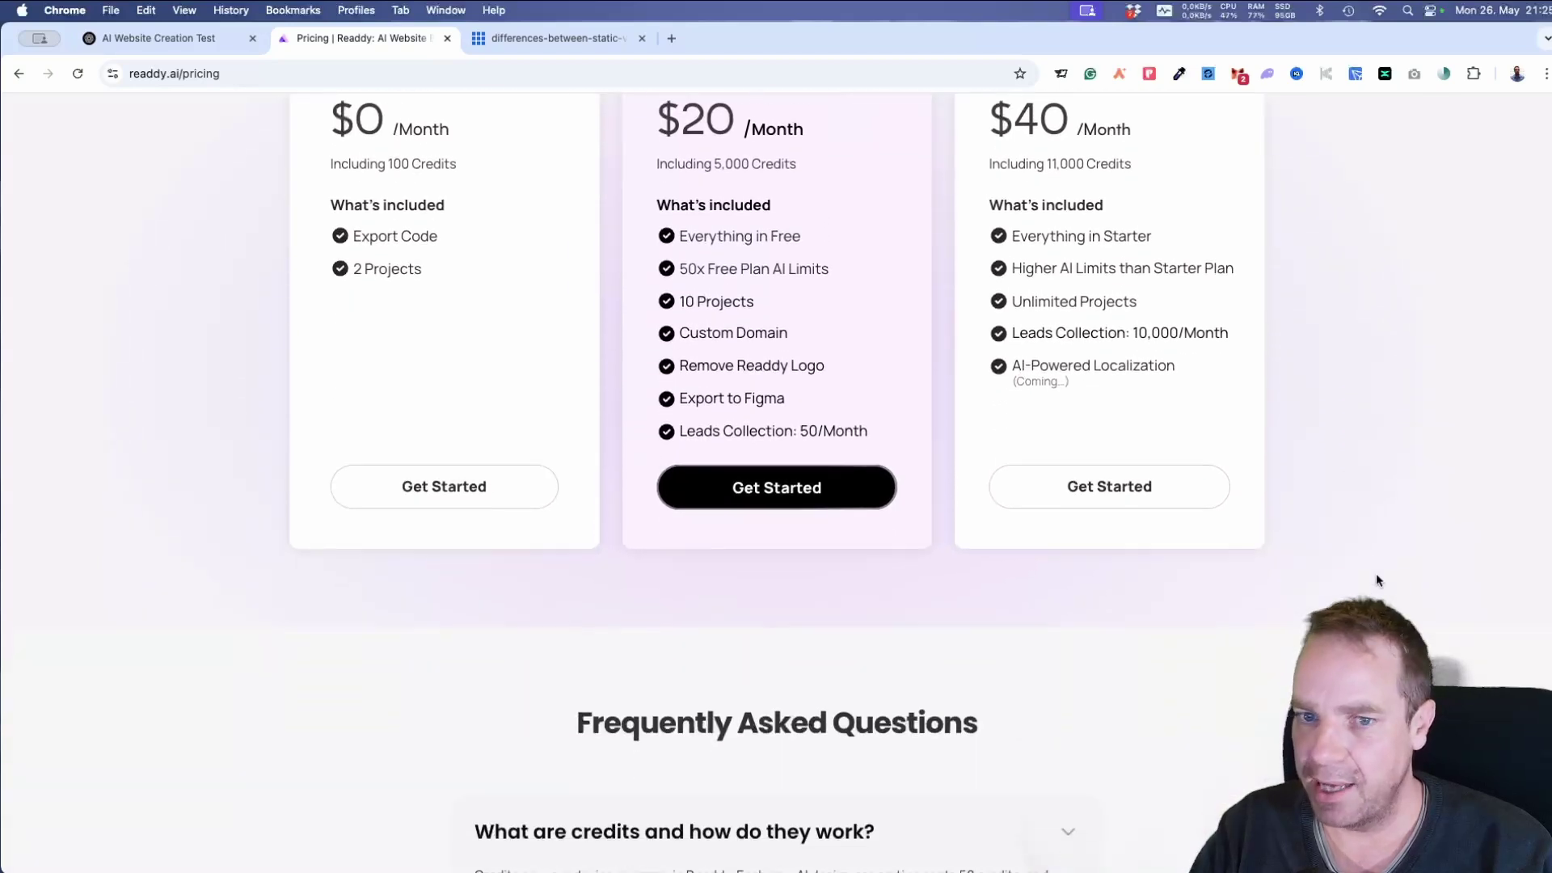
Step: Compare the yearly plan prices with the monthly ones, return to monthly billing and check the credits FAQ
scroll(1376, 578, up, 5)
click(813, 368)
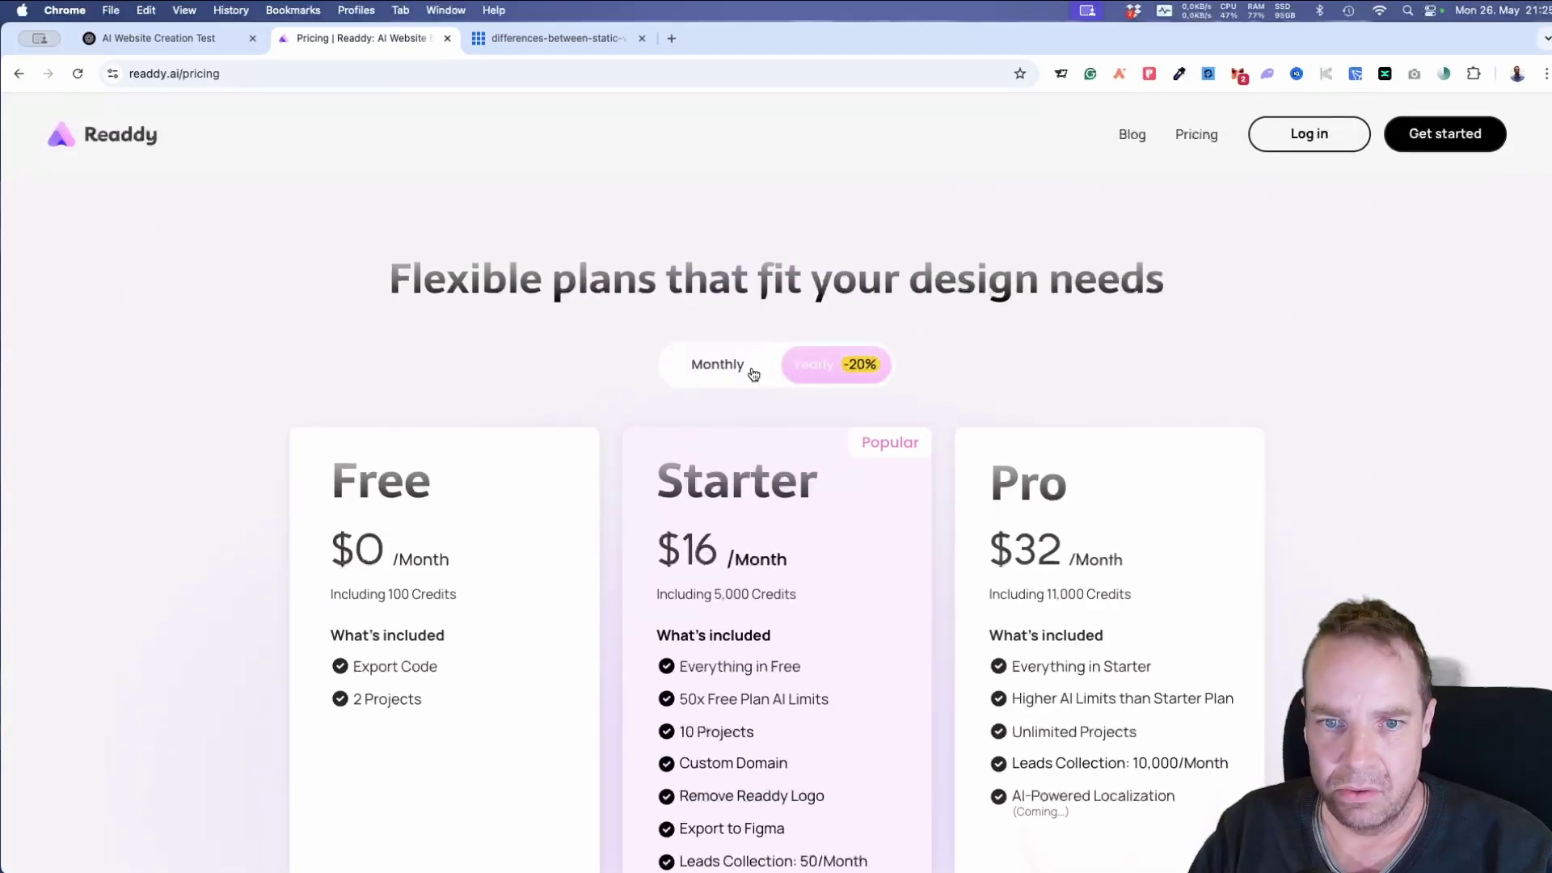
click(718, 365)
scroll(1345, 549, down, 6)
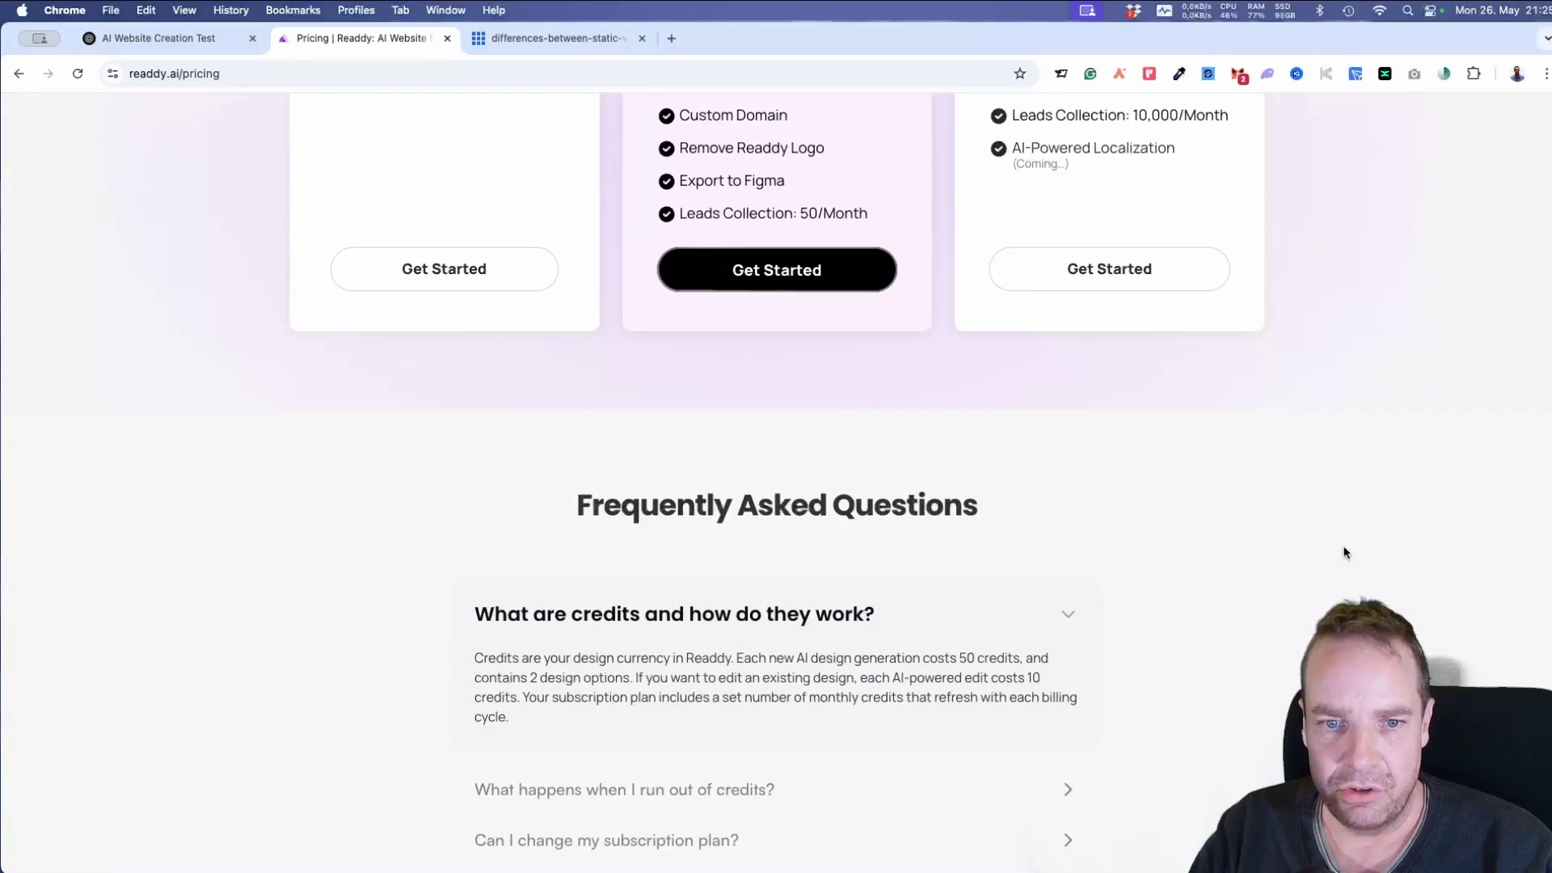
scroll(1345, 553, up, 4)
scroll(1345, 553, down, 3)
scroll(1345, 550, up, 2)
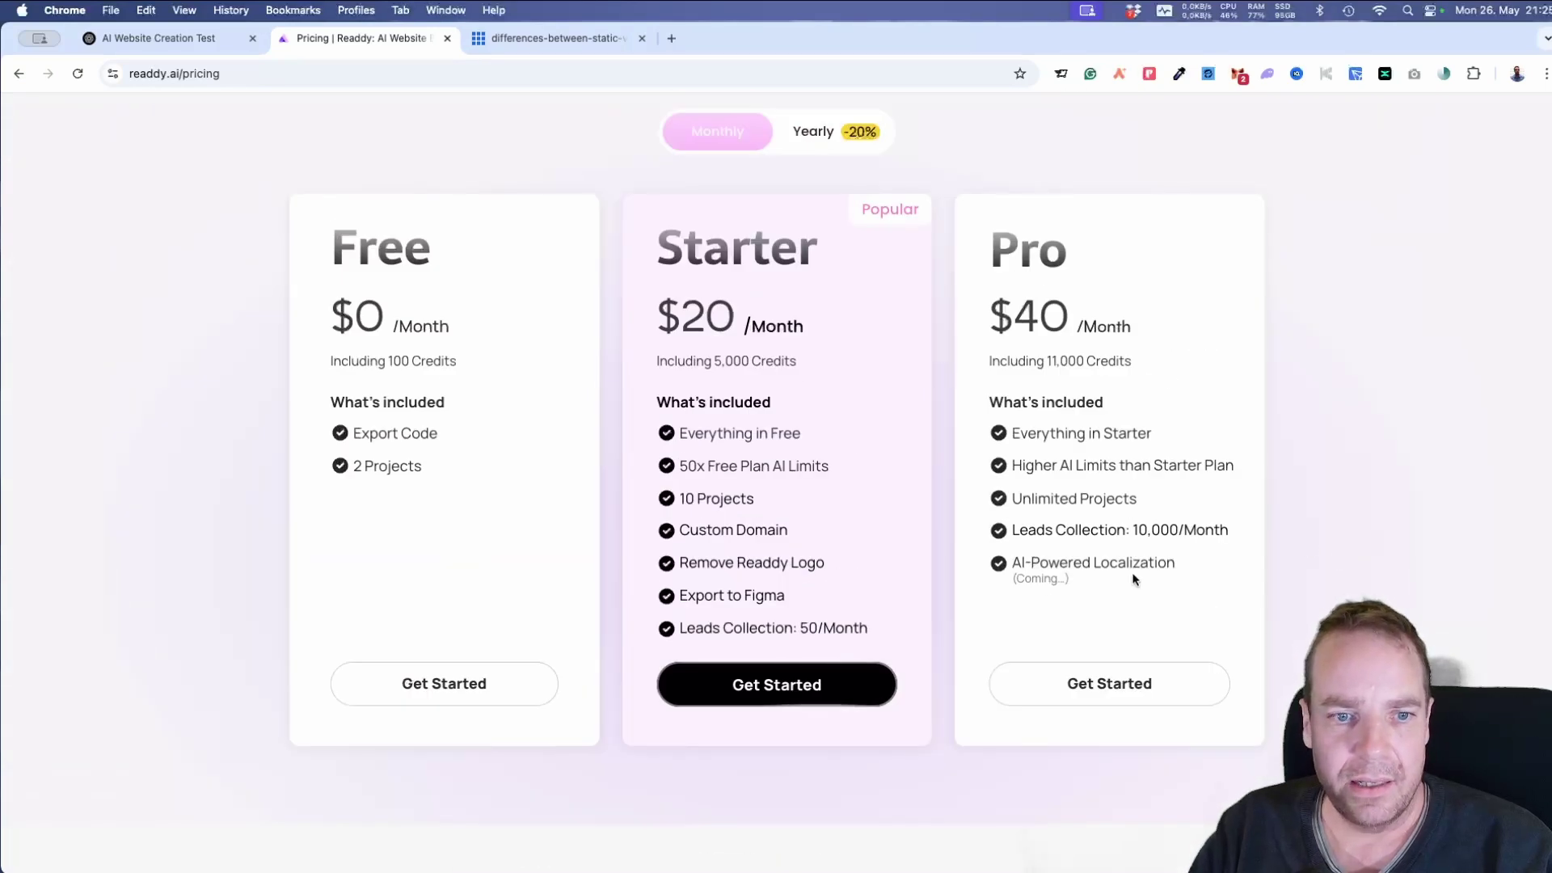
Step: Get started with the Free plan and create the account by continuing with Google
click(439, 693)
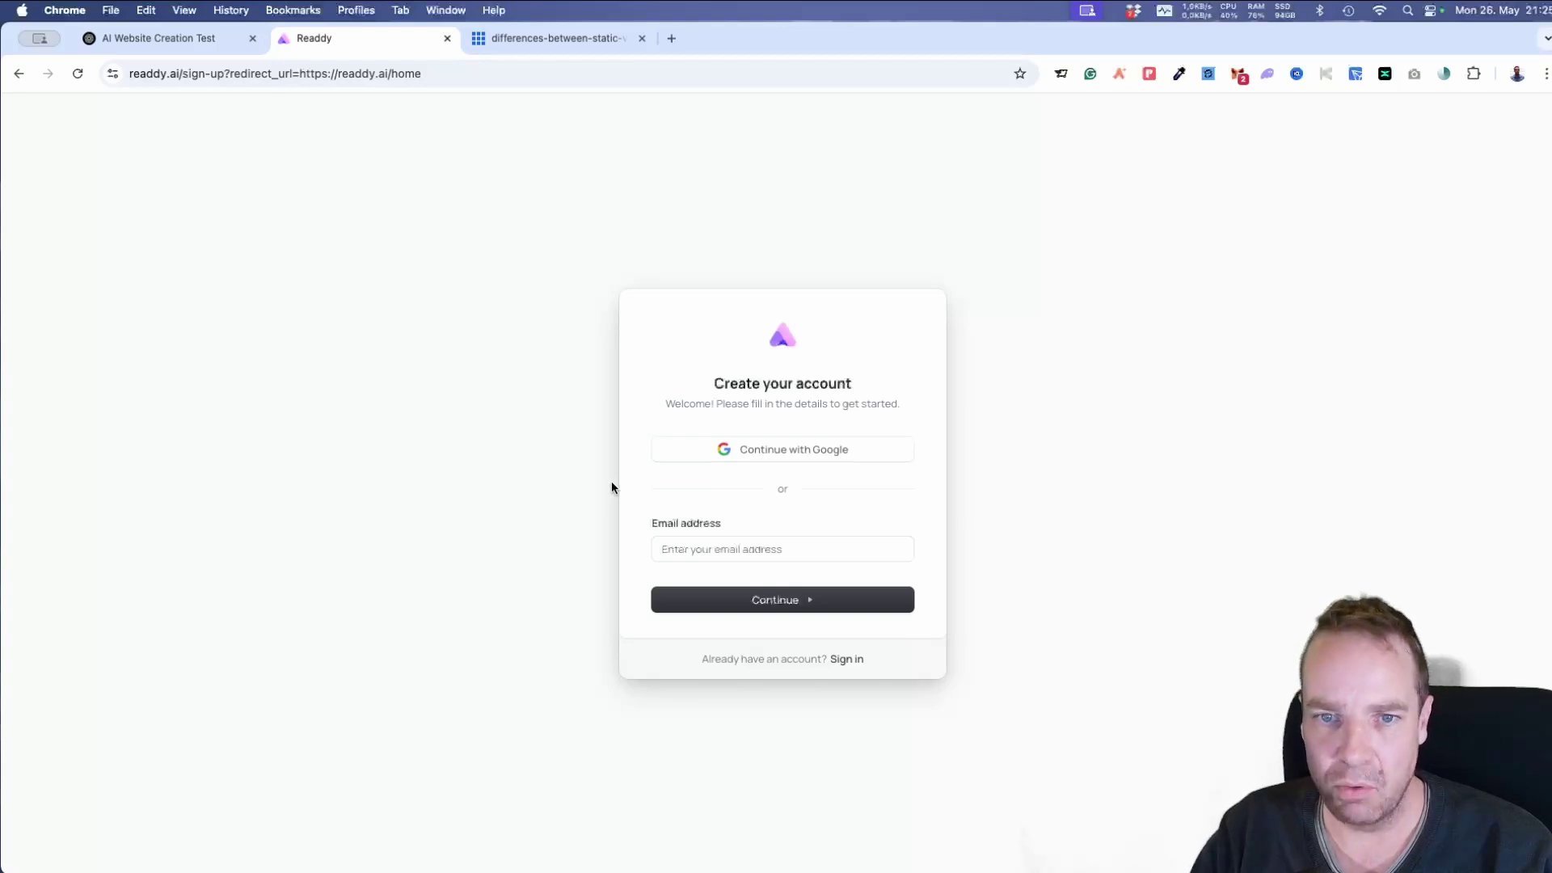
click(743, 556)
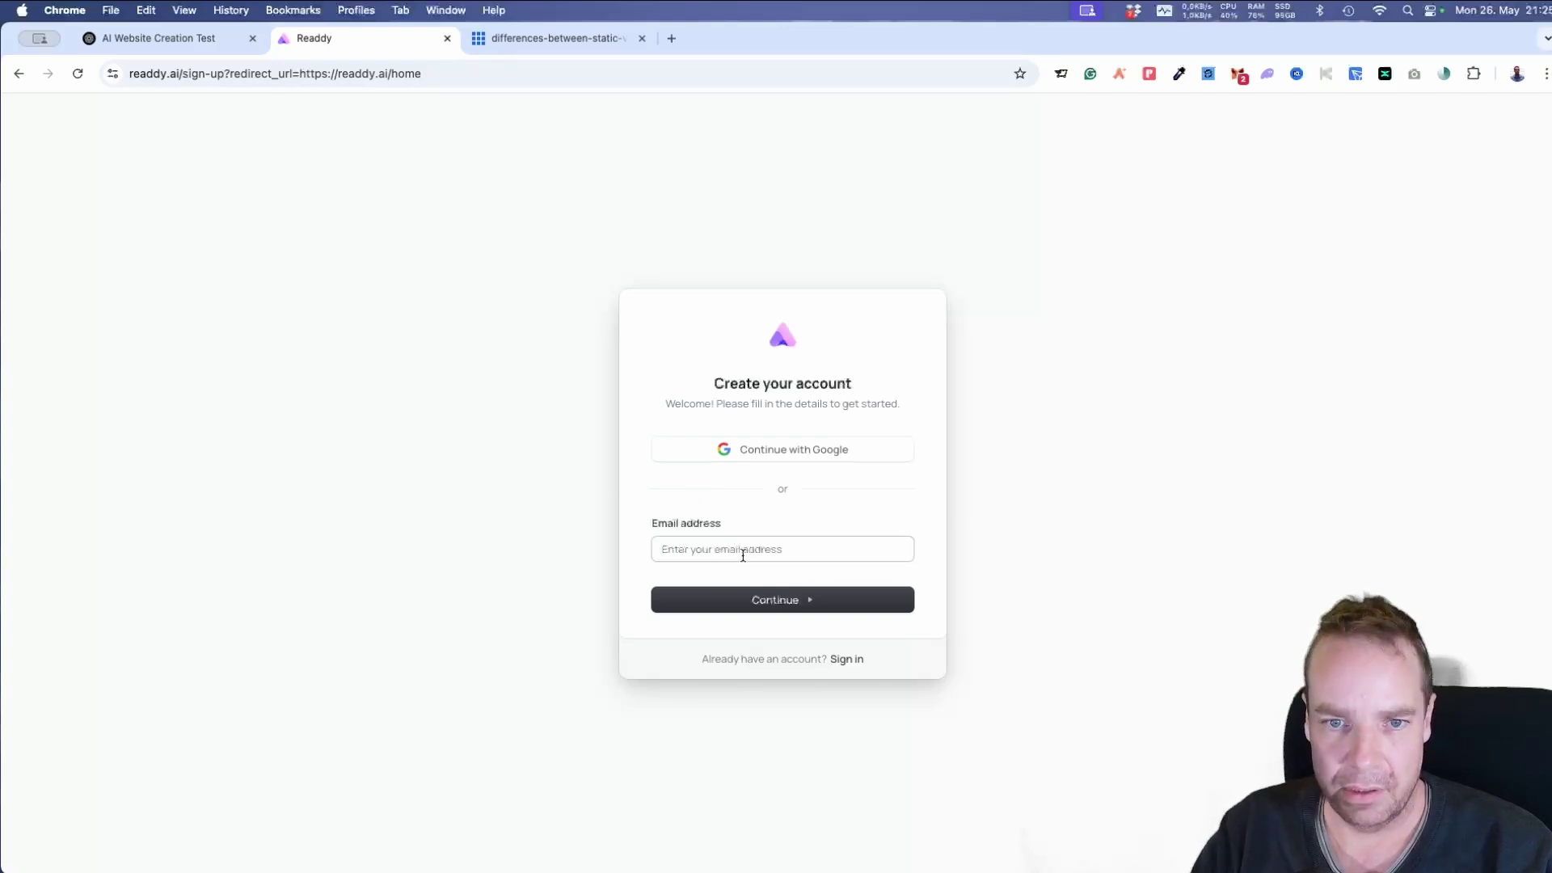
click(835, 458)
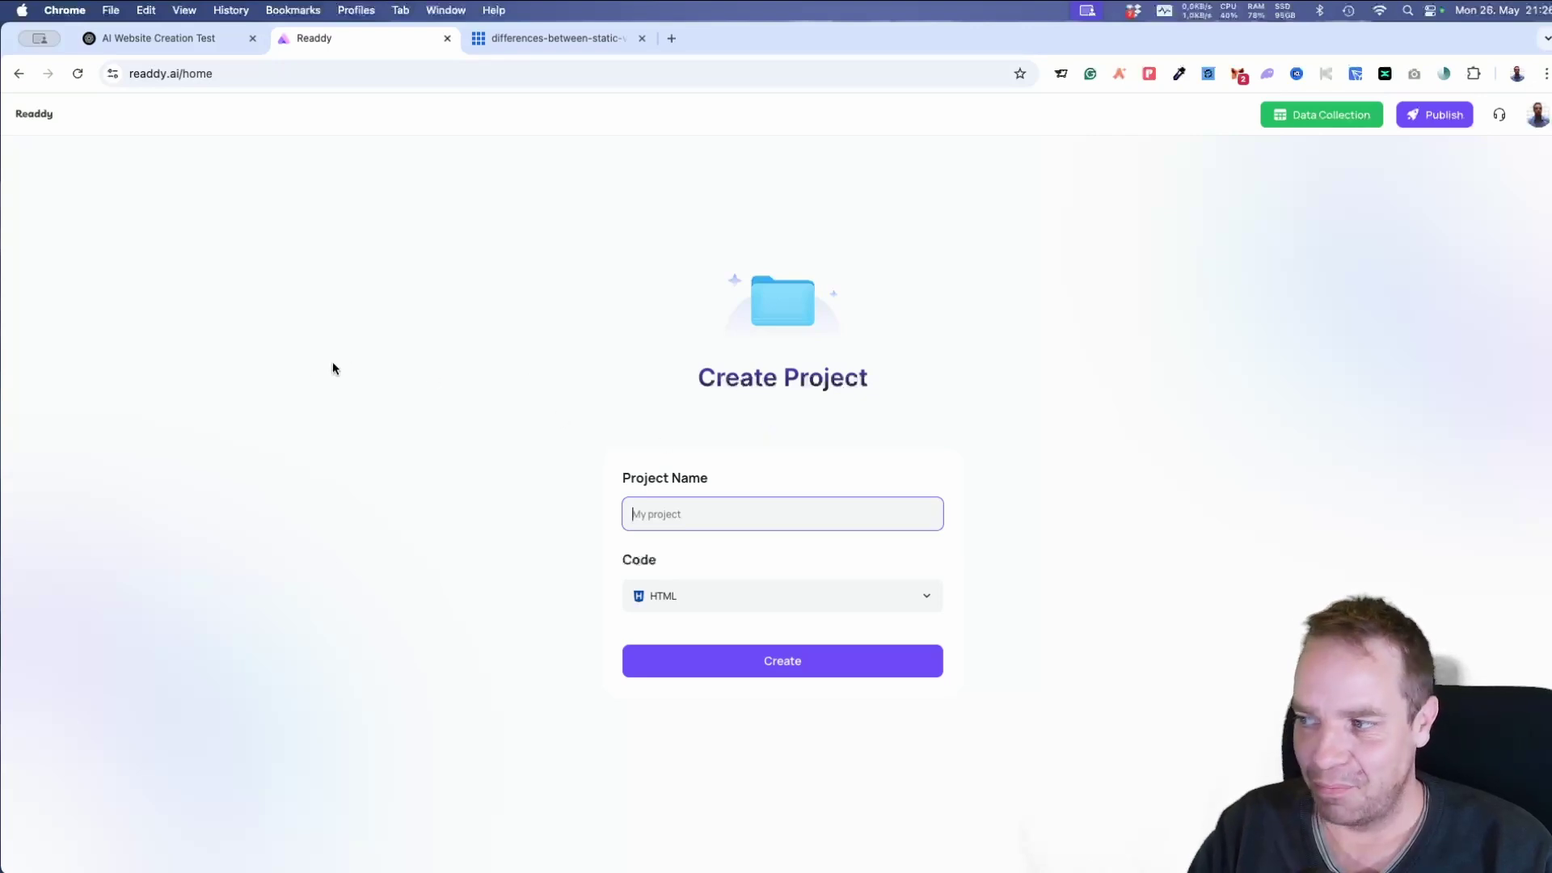
Step: Copy the company name EcoCharge Mobility from the ChatGPT prompt and enter it as the new Readdy project's name
click(166, 38)
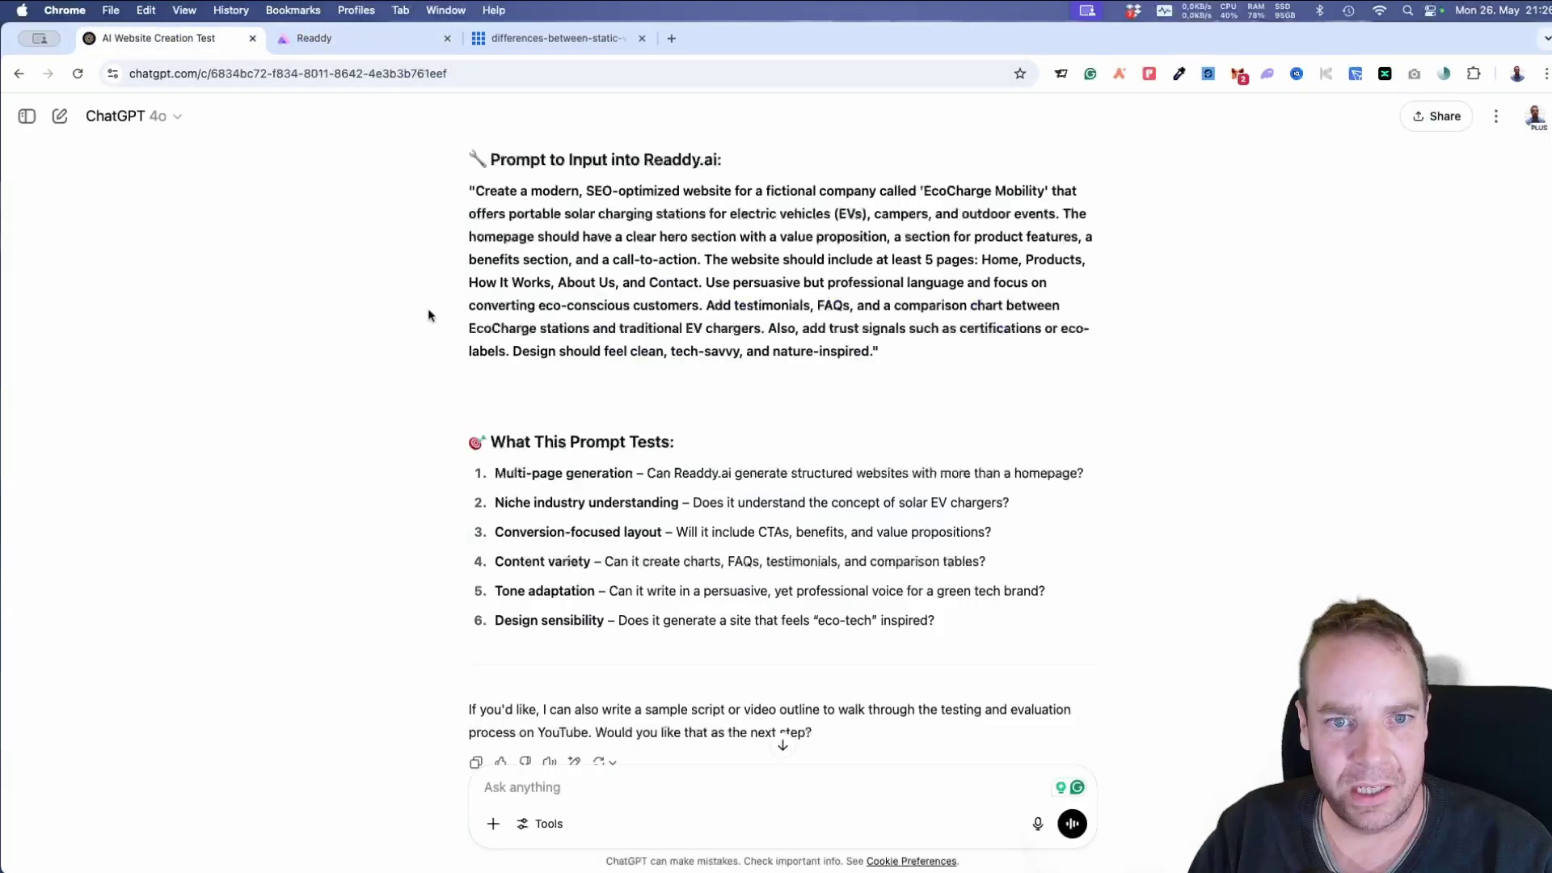
scroll(606, 326, up, 1)
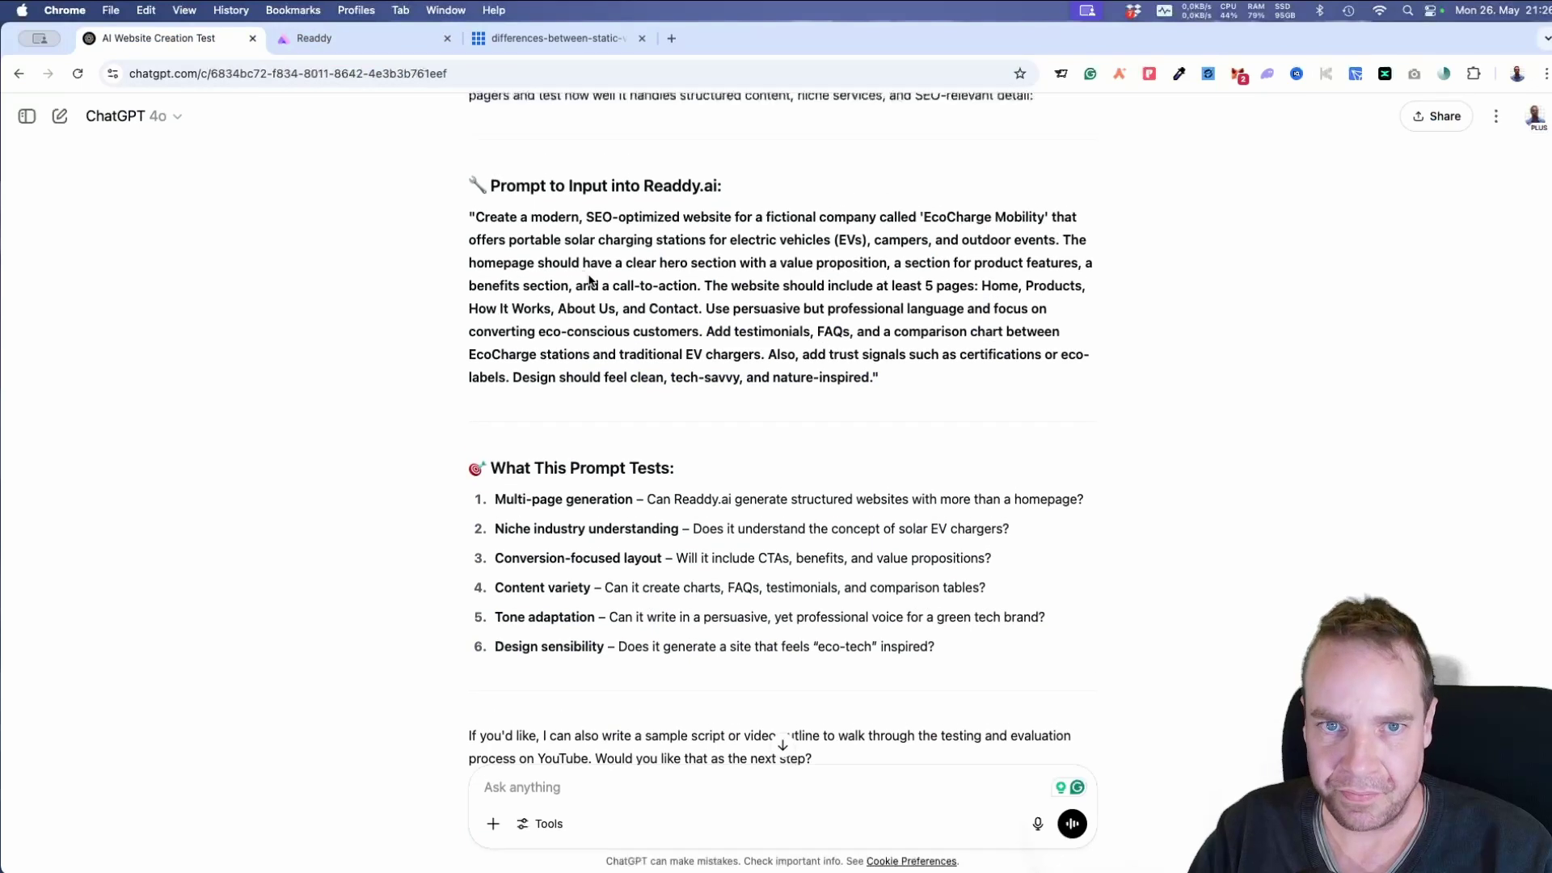
scroll(589, 244, down, 1)
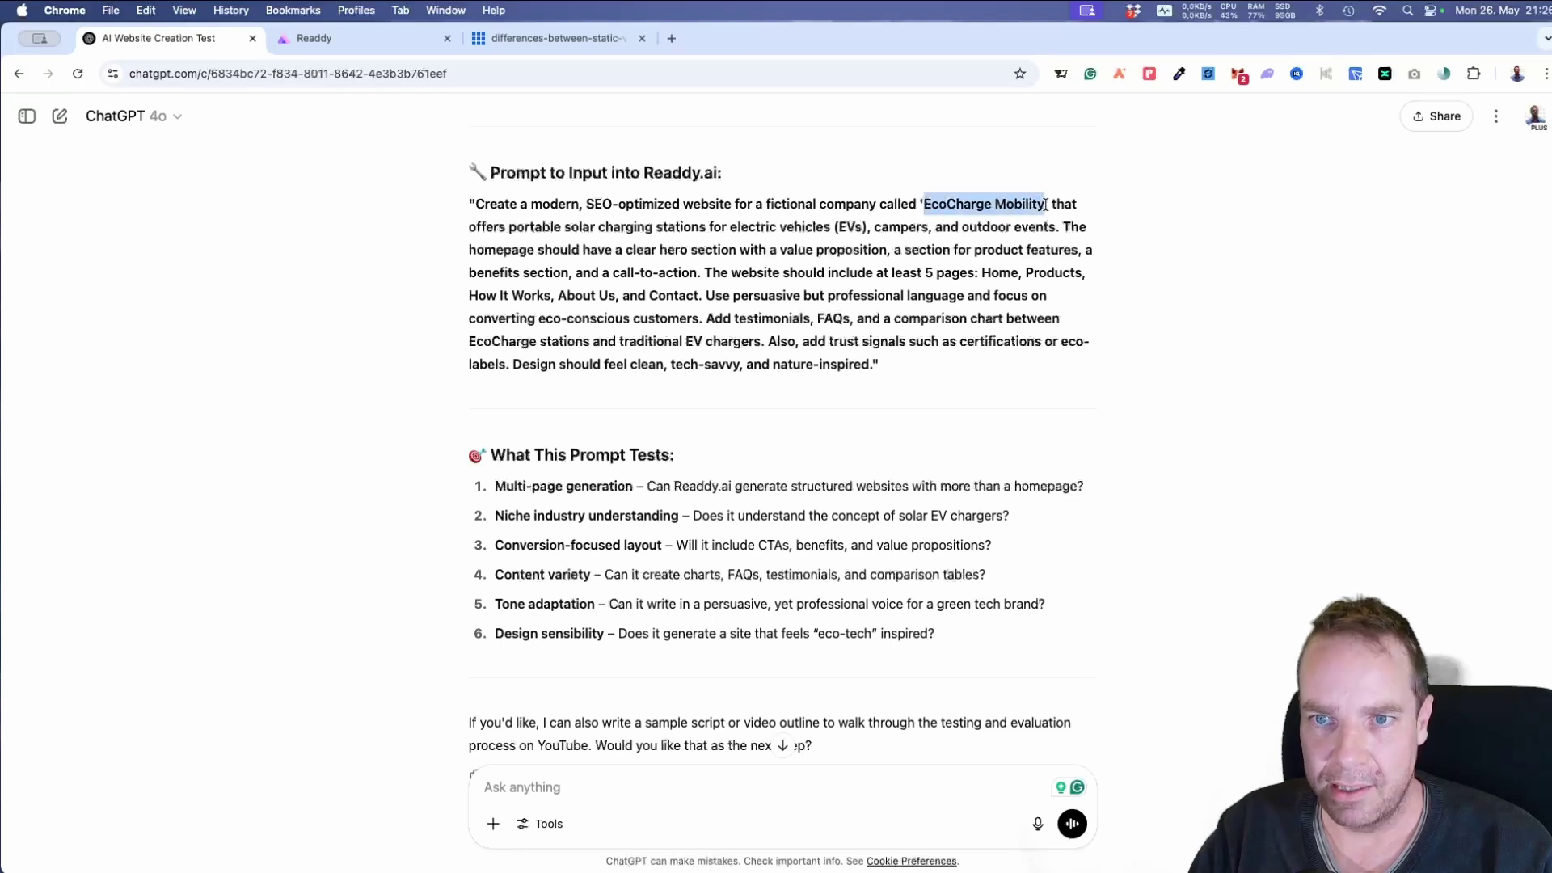
click(406, 40)
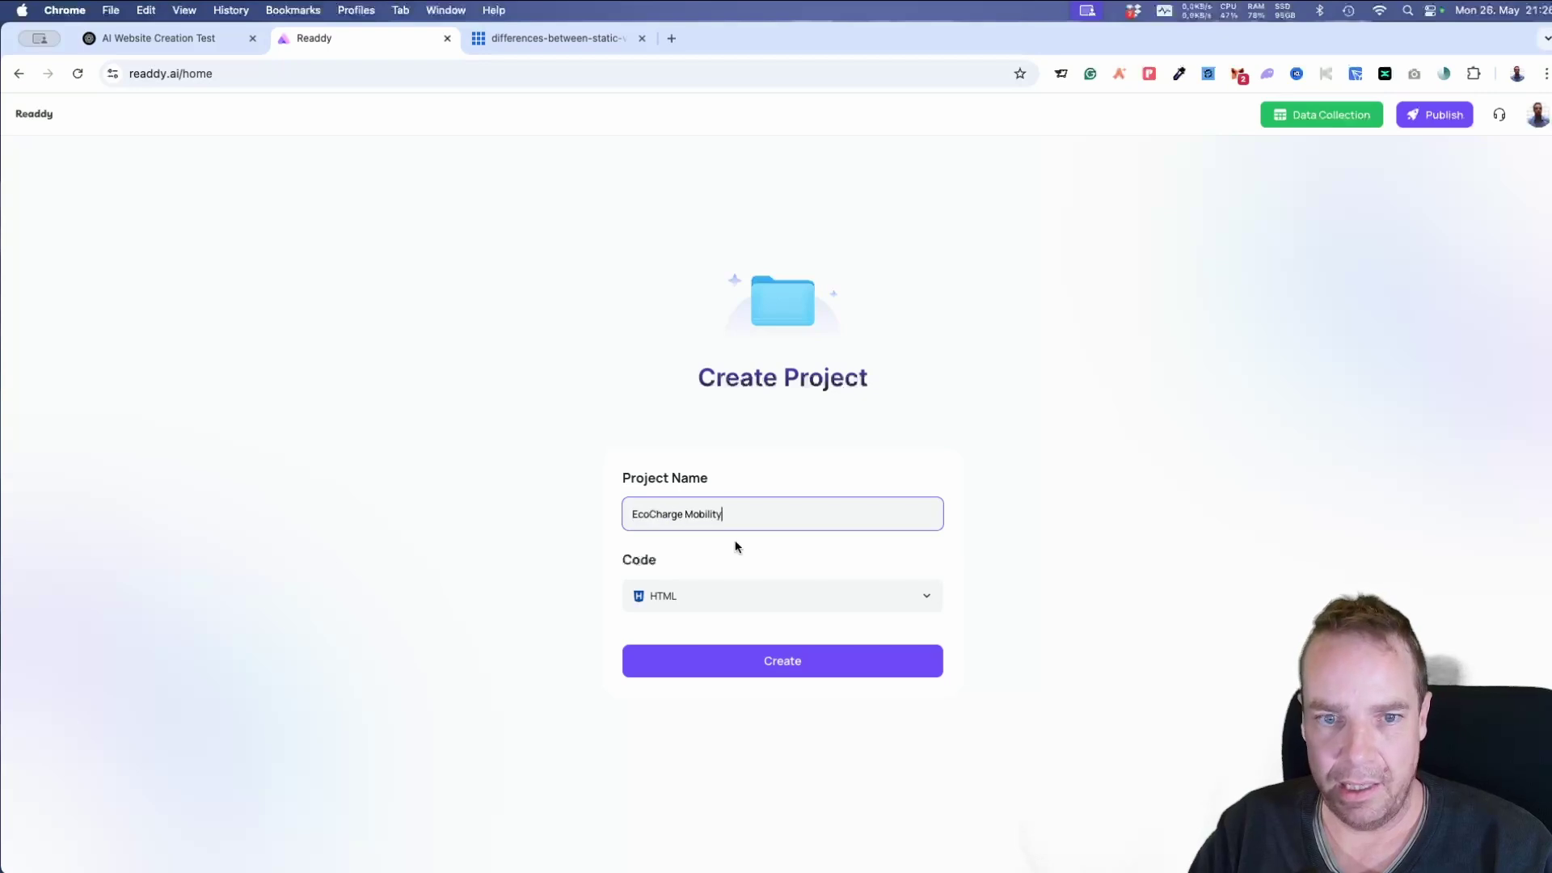
click(1091, 602)
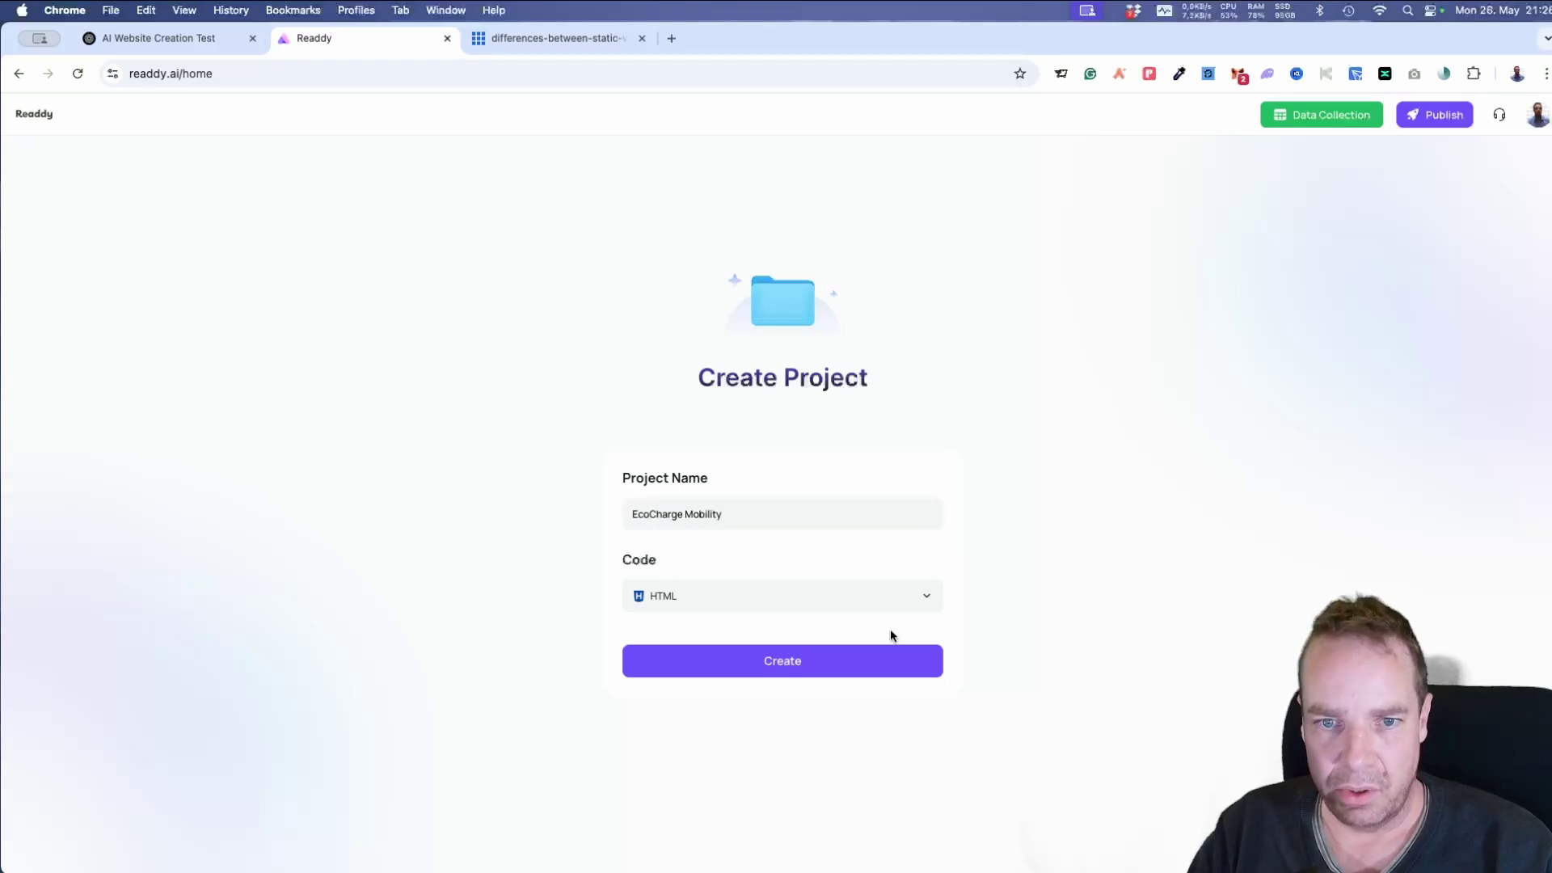
Step: Review the available code frameworks, keep HTML as the code type and create the EcoCharge Mobility project
click(922, 602)
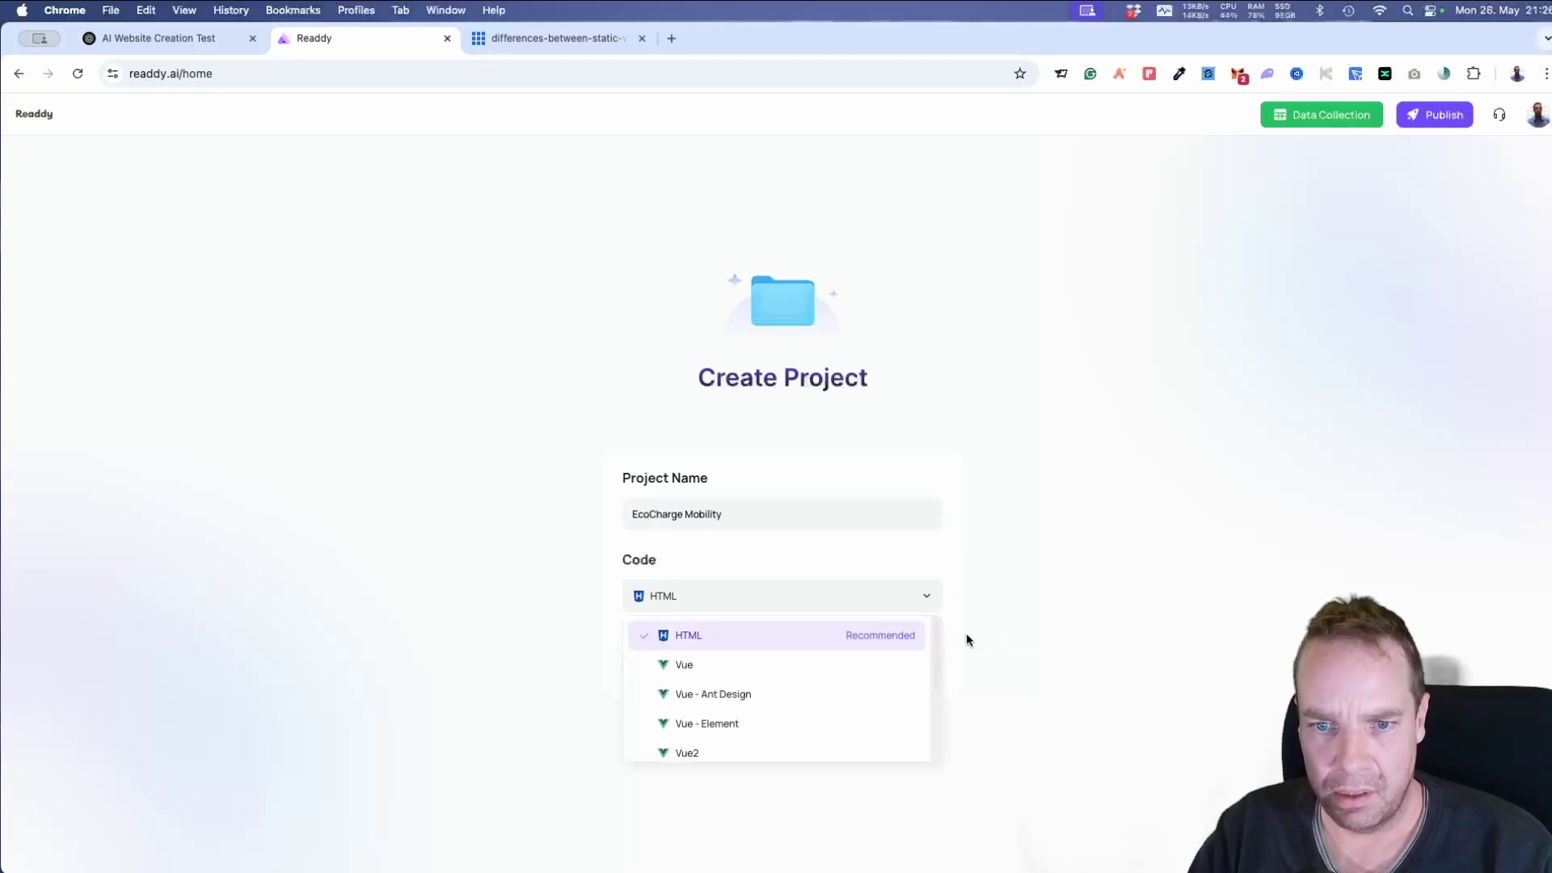
scroll(886, 693, down, 2)
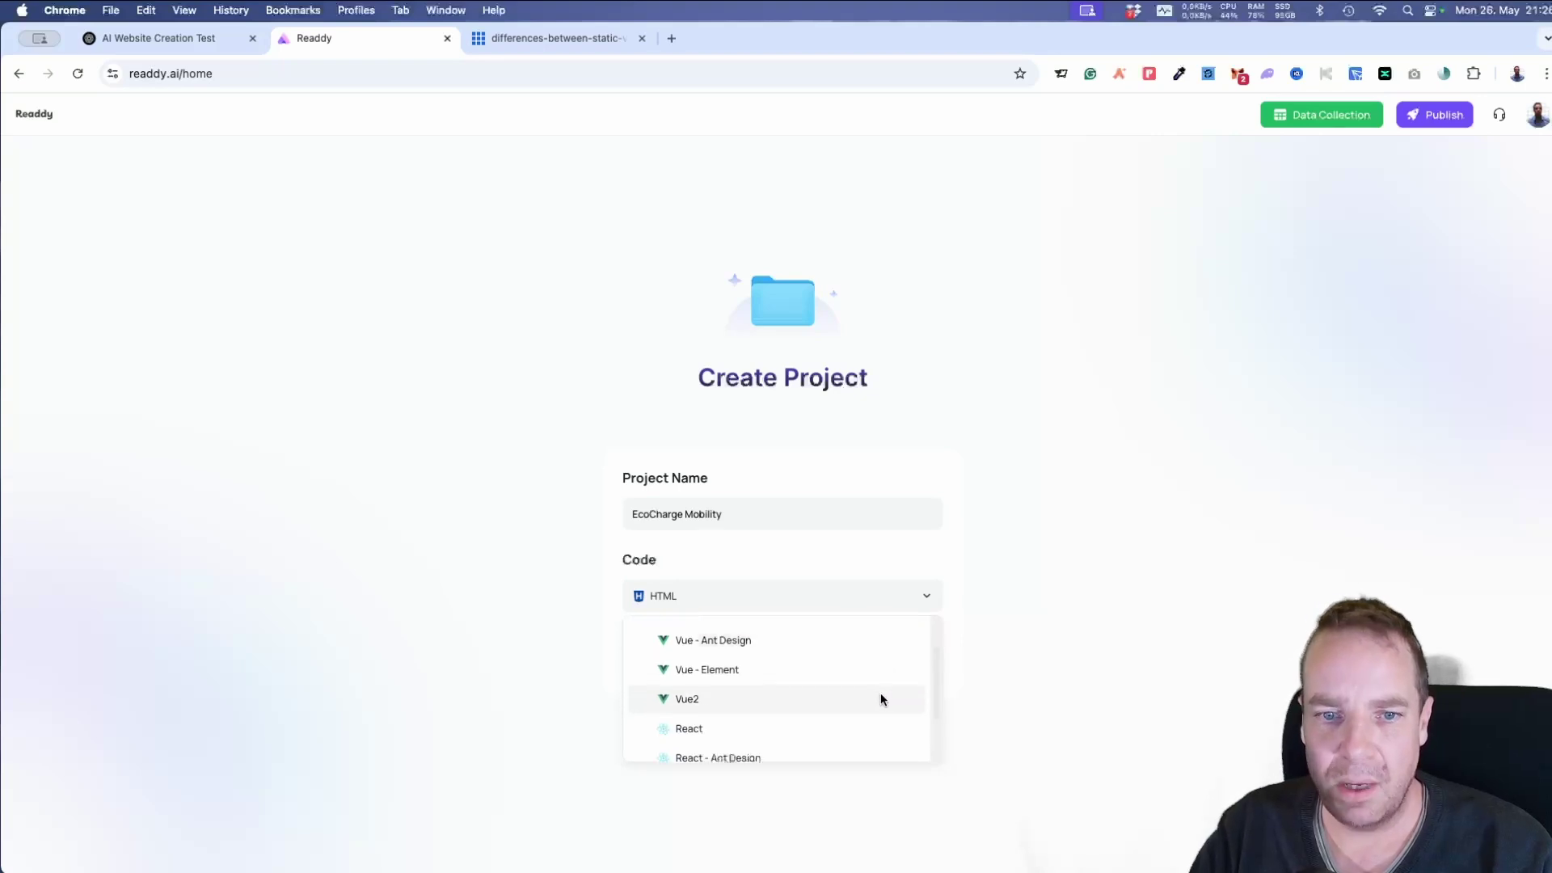
scroll(877, 693, down, 1)
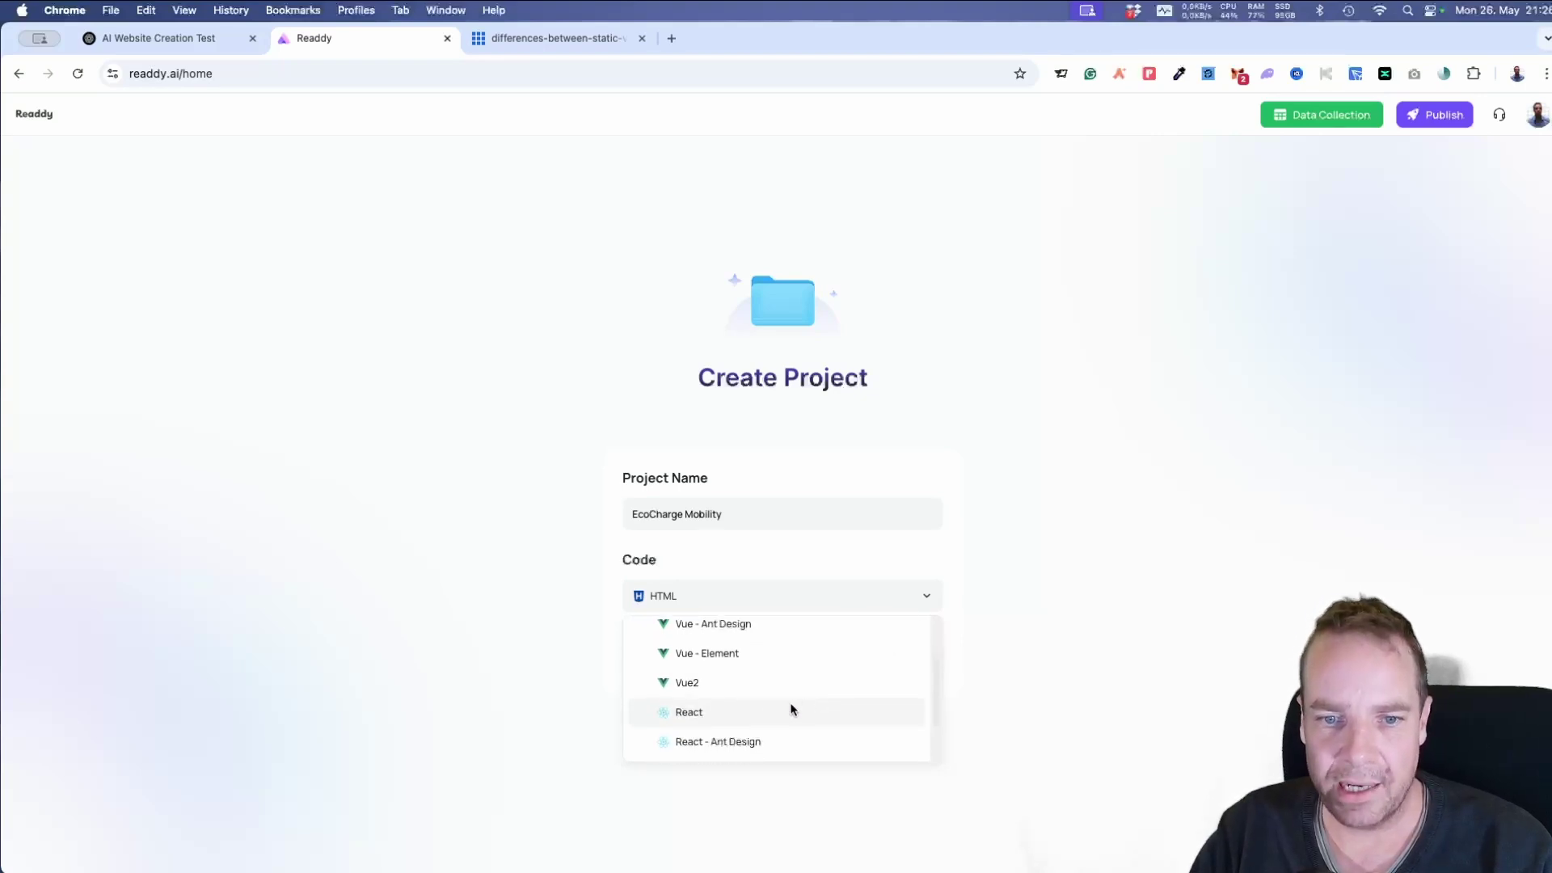
scroll(856, 696, down, 2)
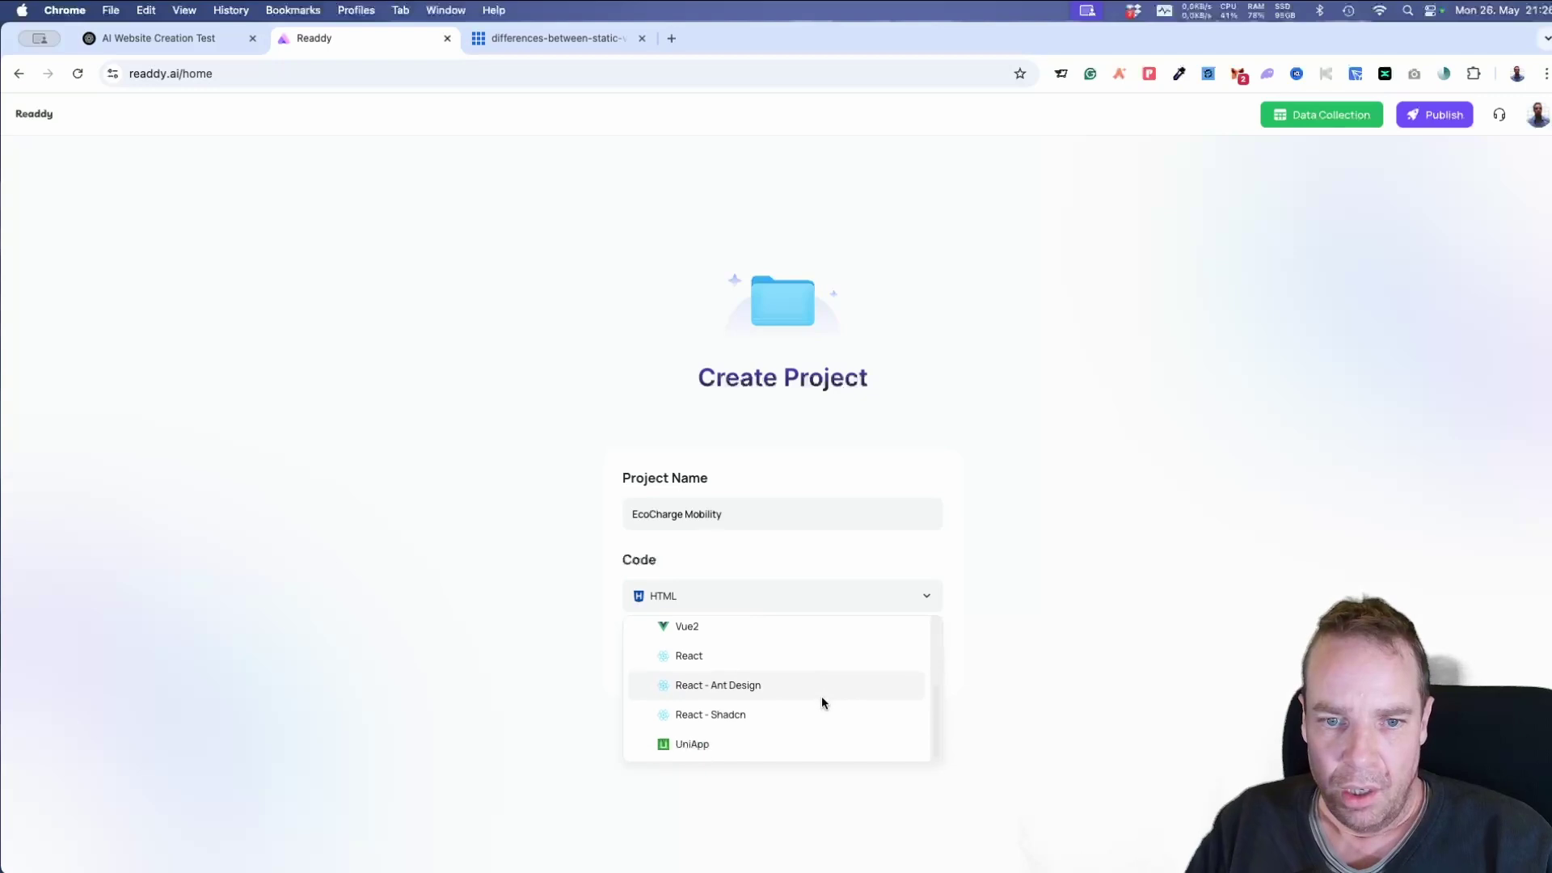
scroll(788, 691, up, 3)
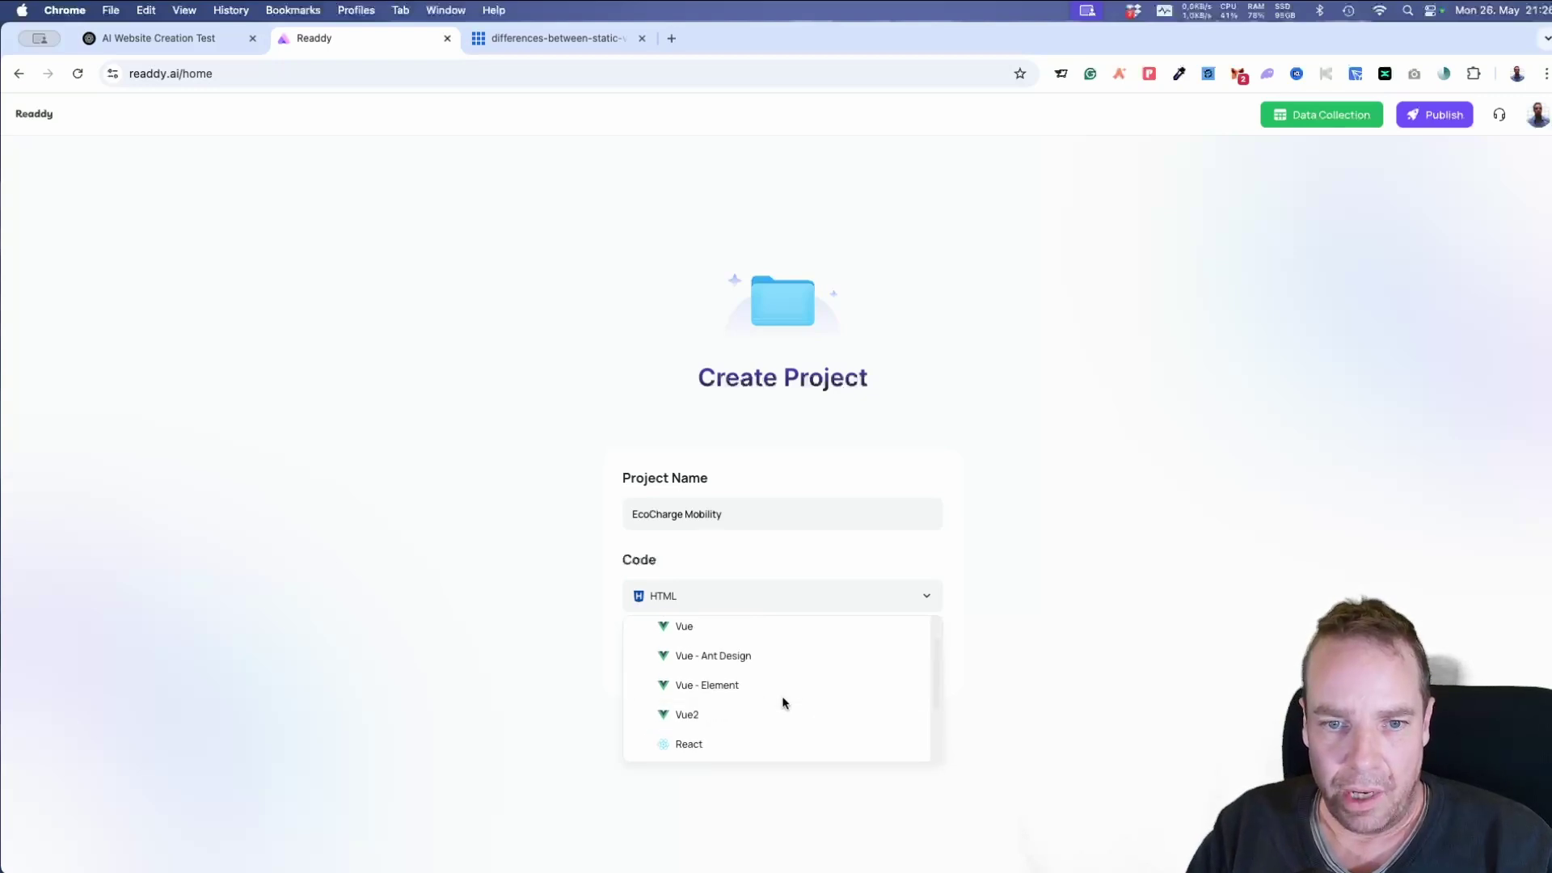
scroll(783, 702, down, 1)
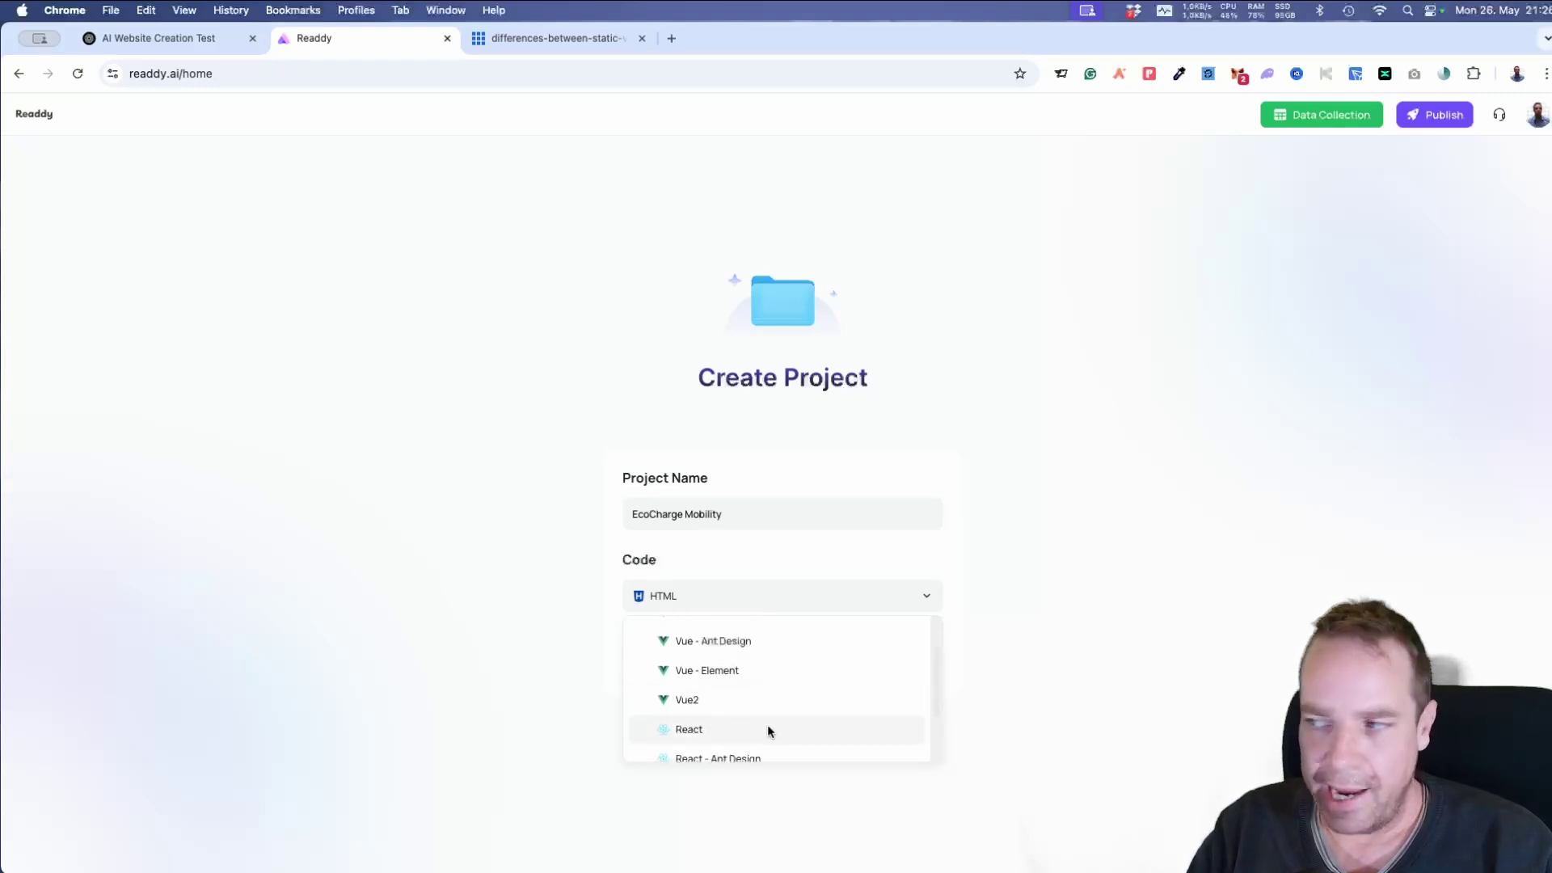
scroll(784, 731, up, 2)
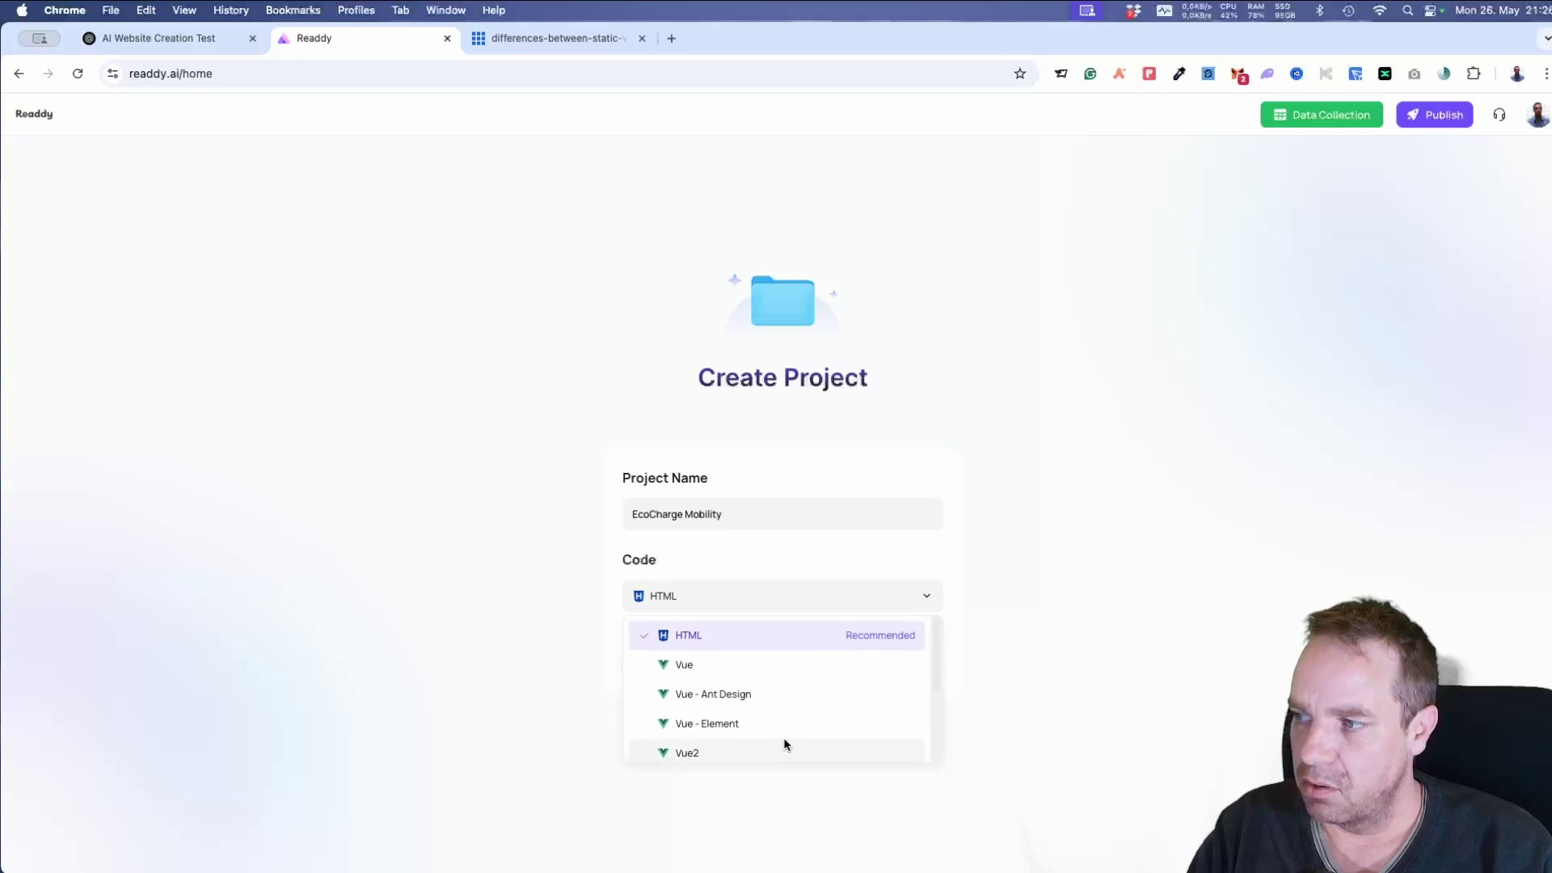
click(742, 635)
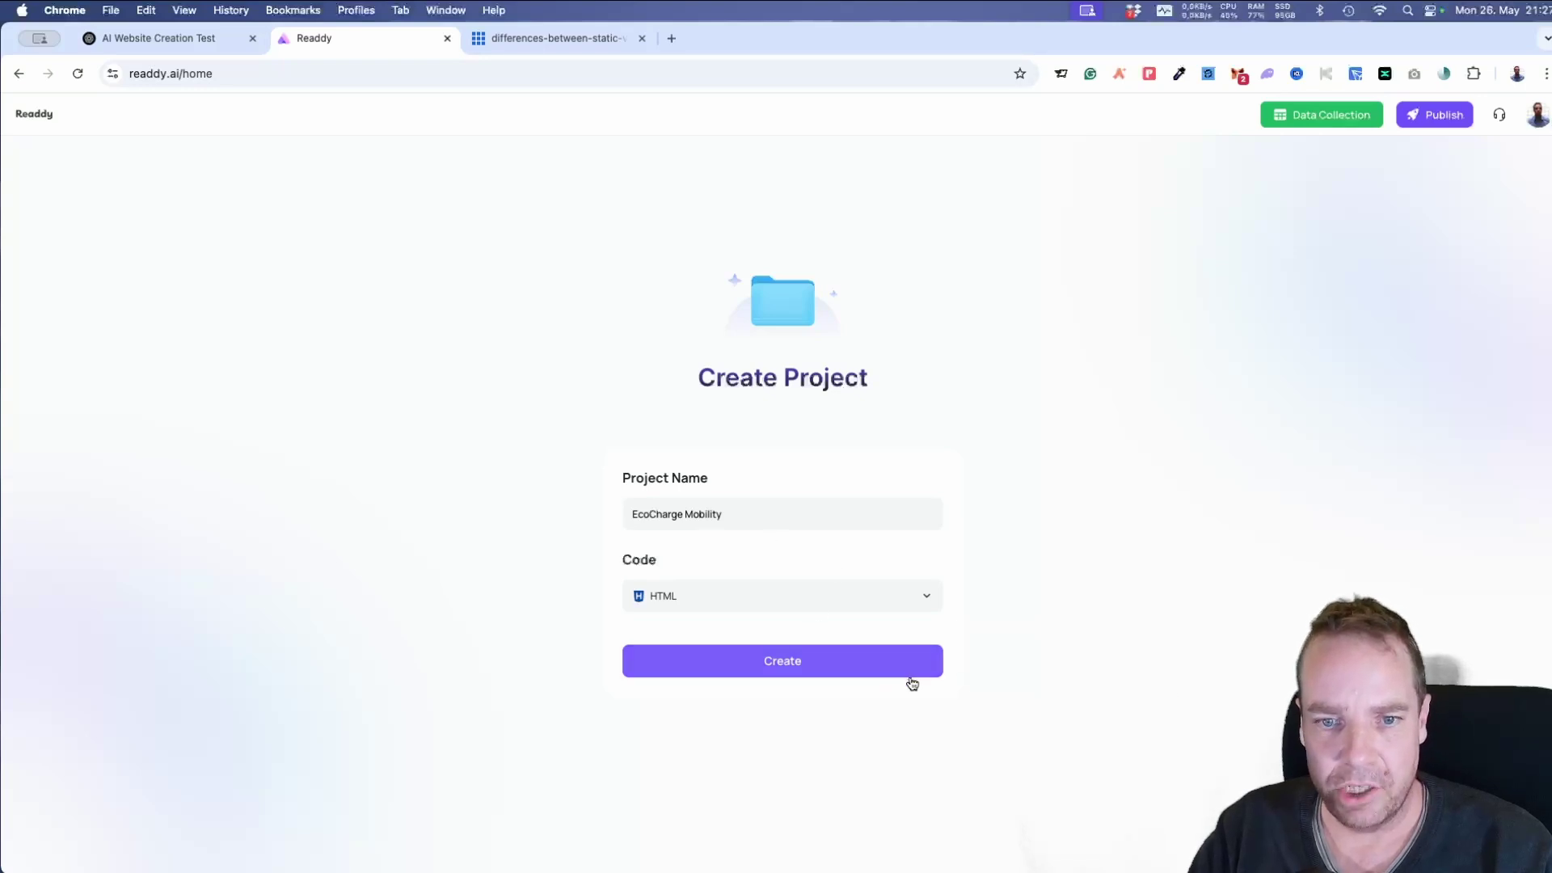
click(838, 673)
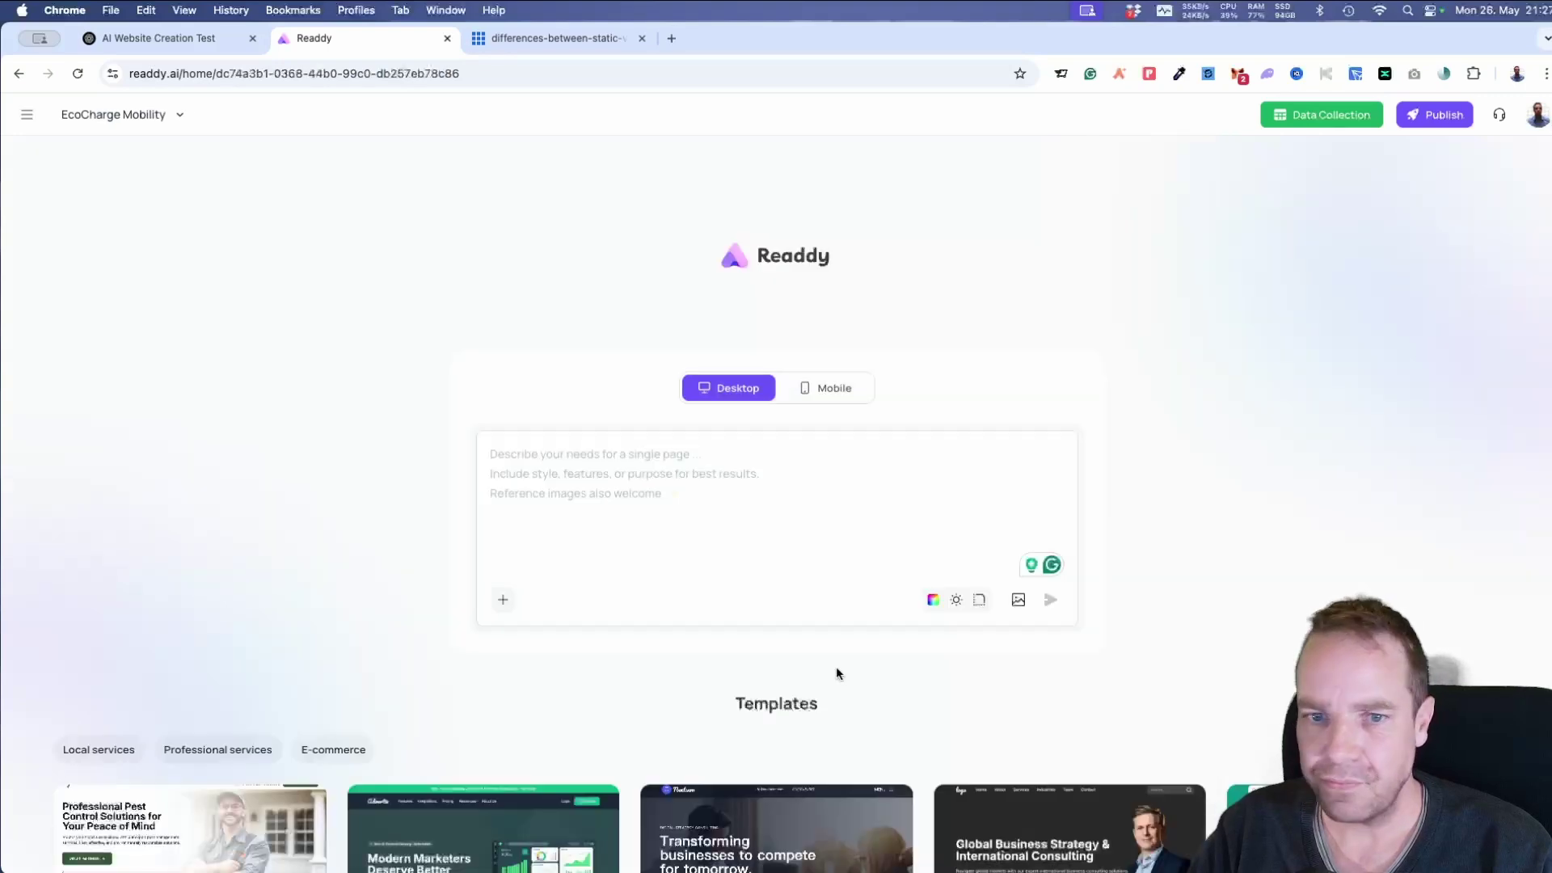
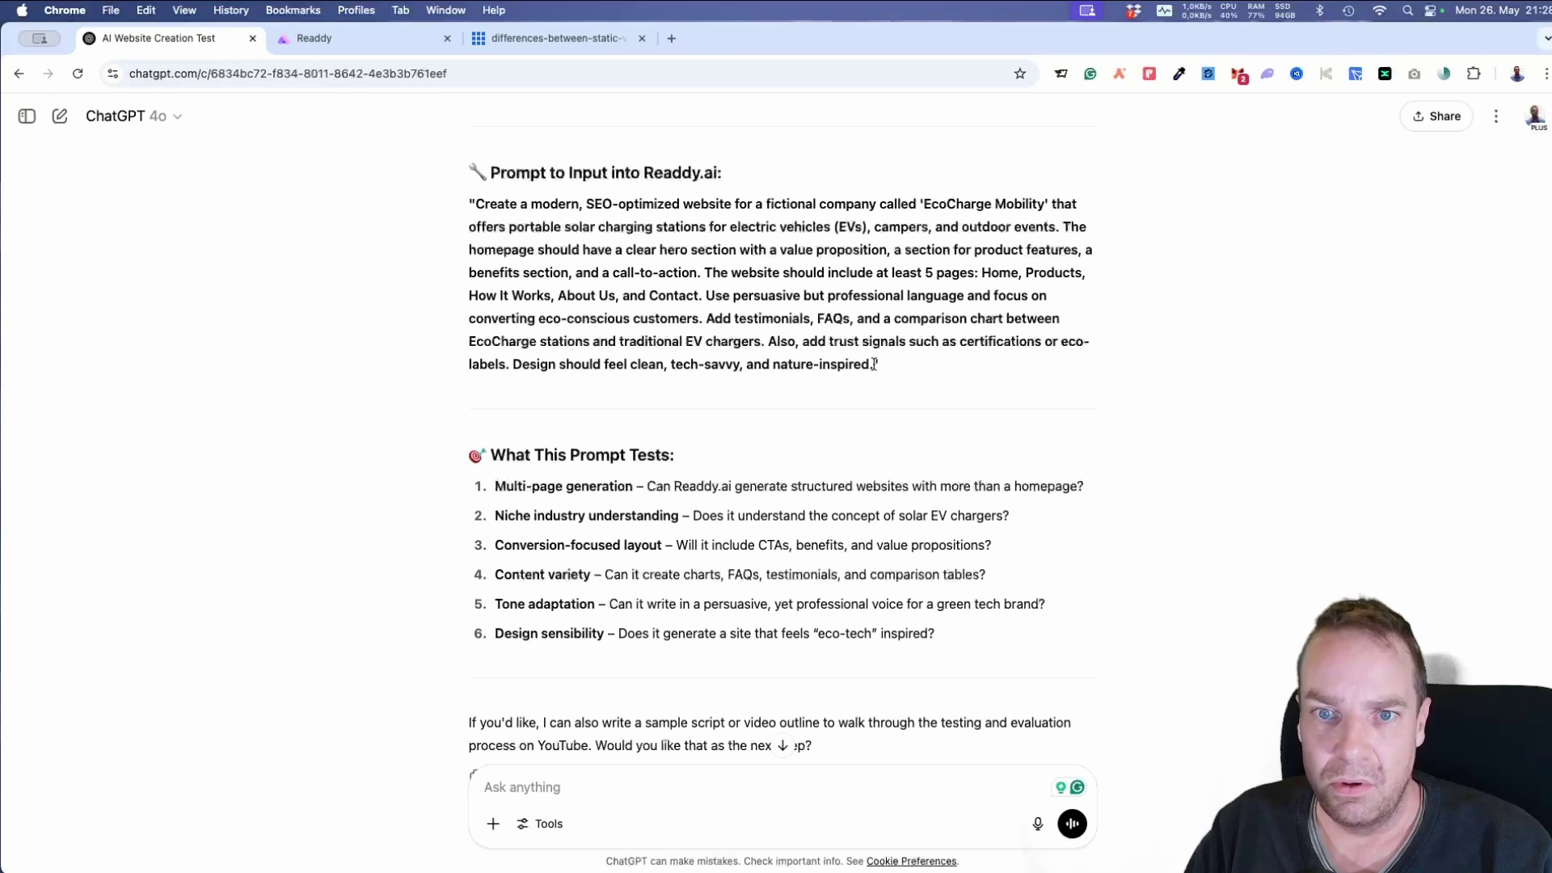
drag(873, 364, 480, 207)
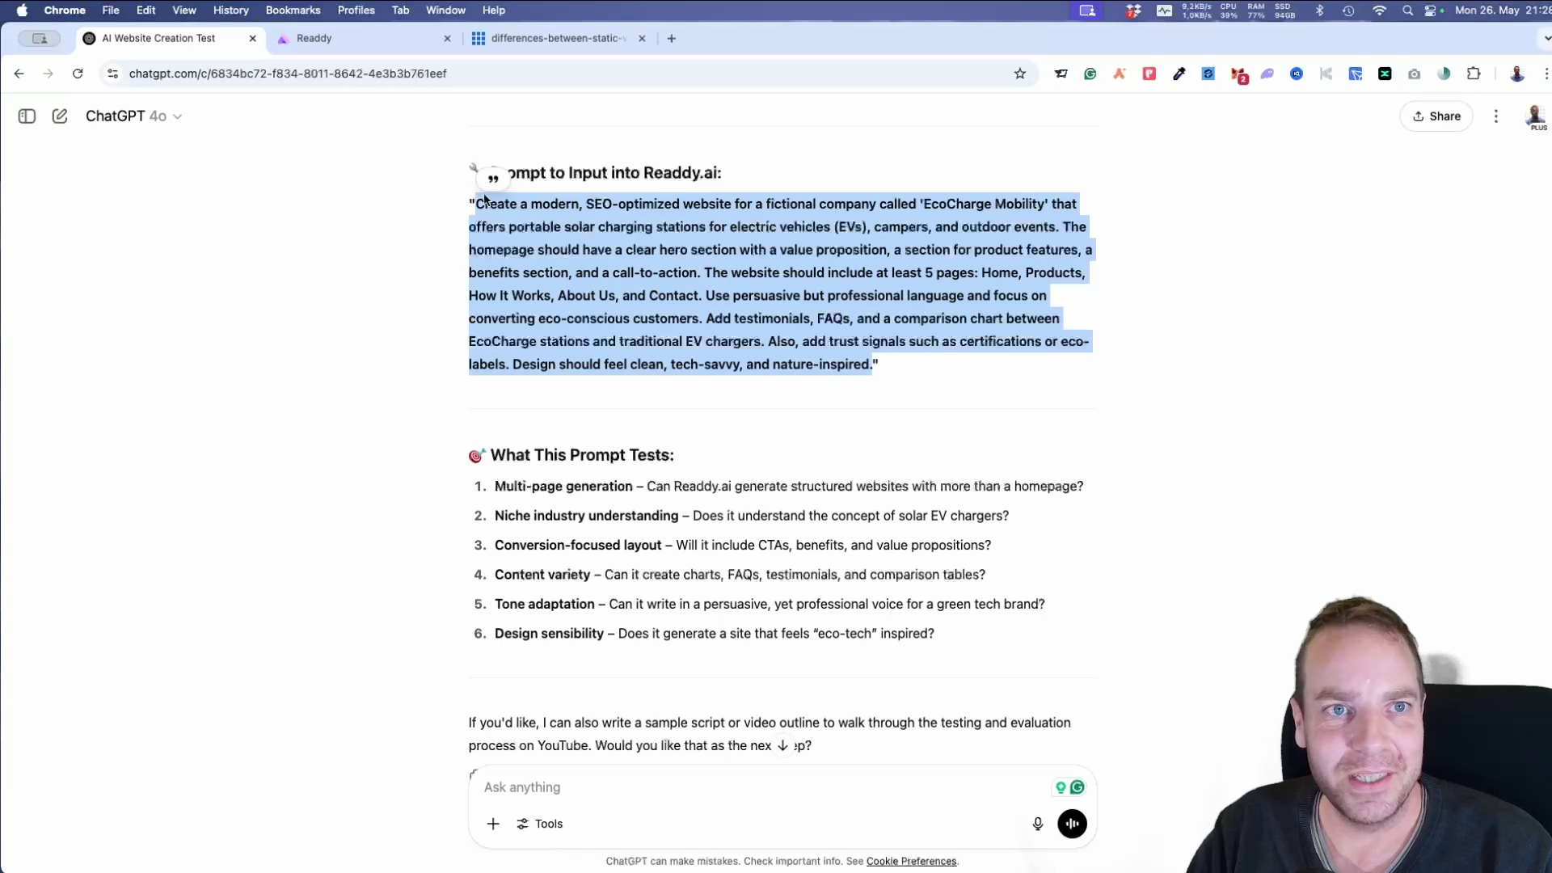
click(324, 38)
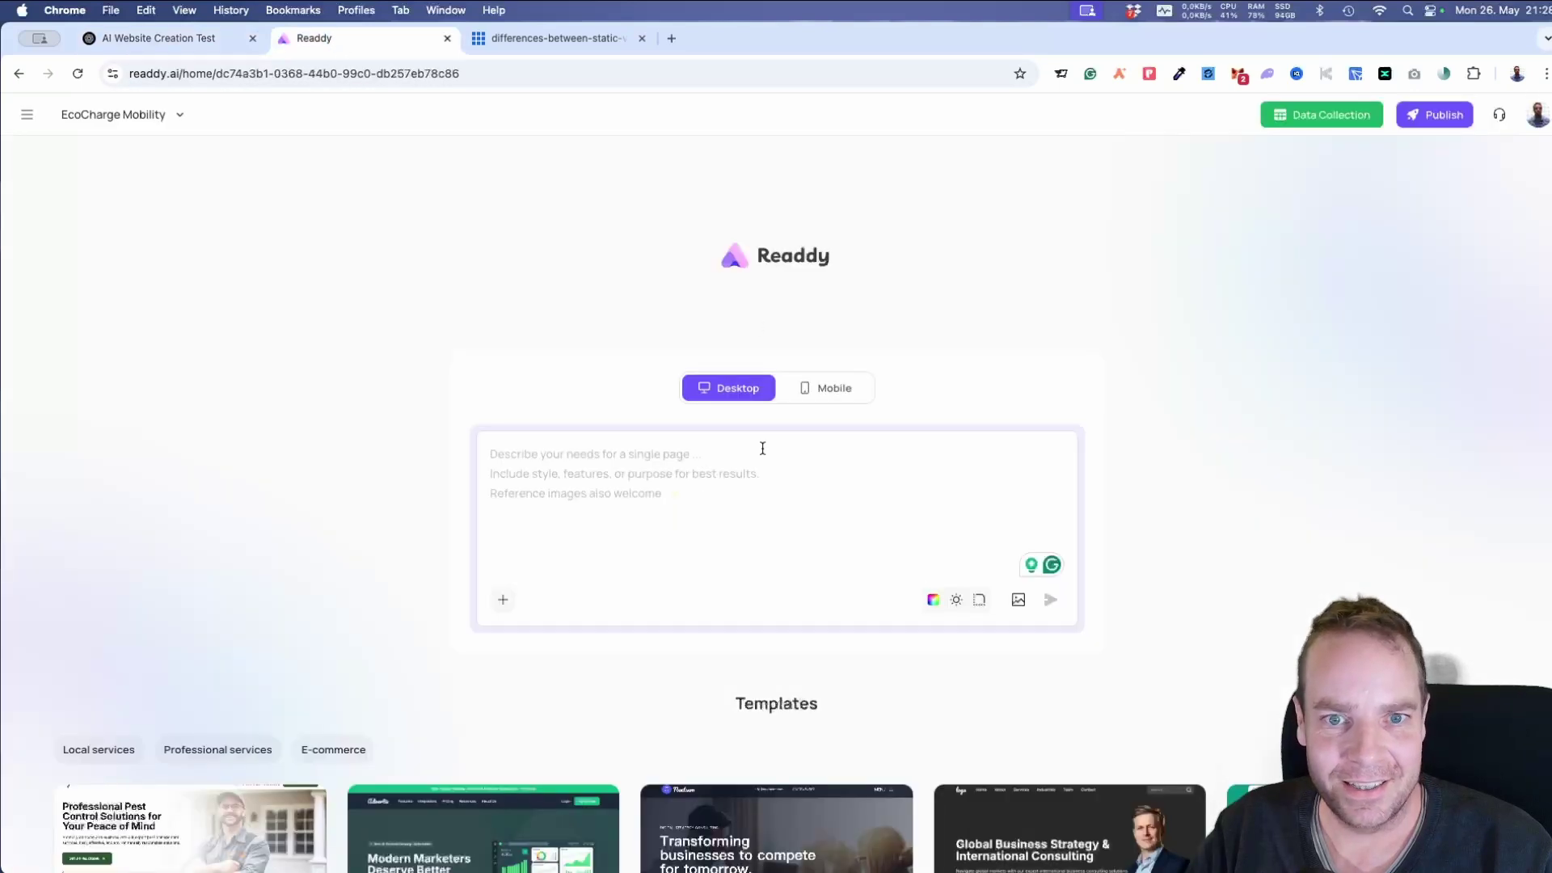
click(738, 462)
key(super+v)
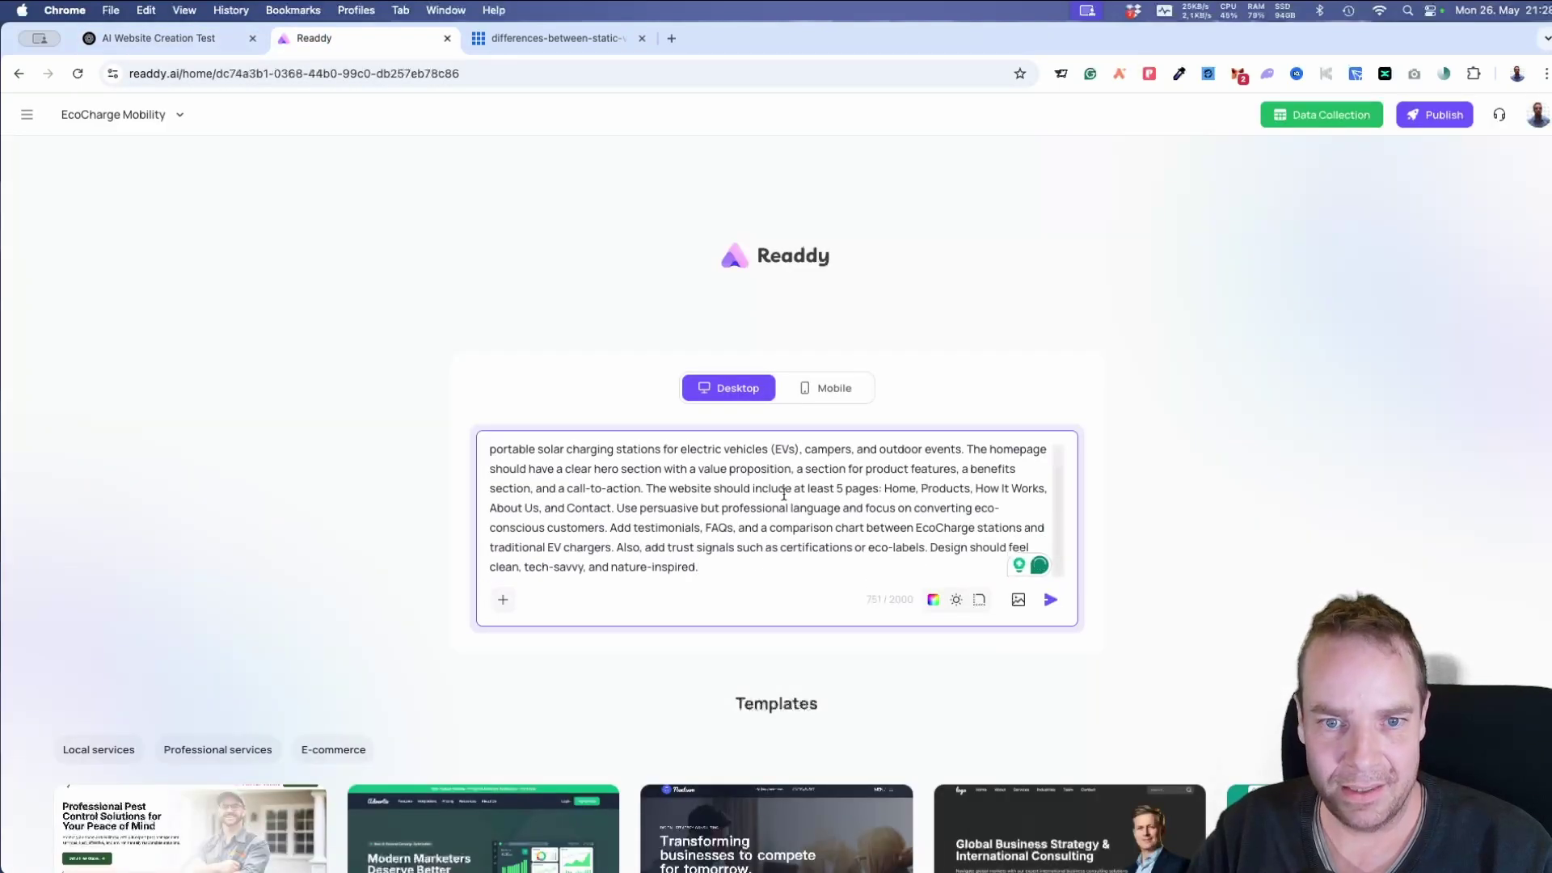
Step: Open the page style settings and save them with the Light theme, multicolor primary color and middle corner radius option
click(503, 602)
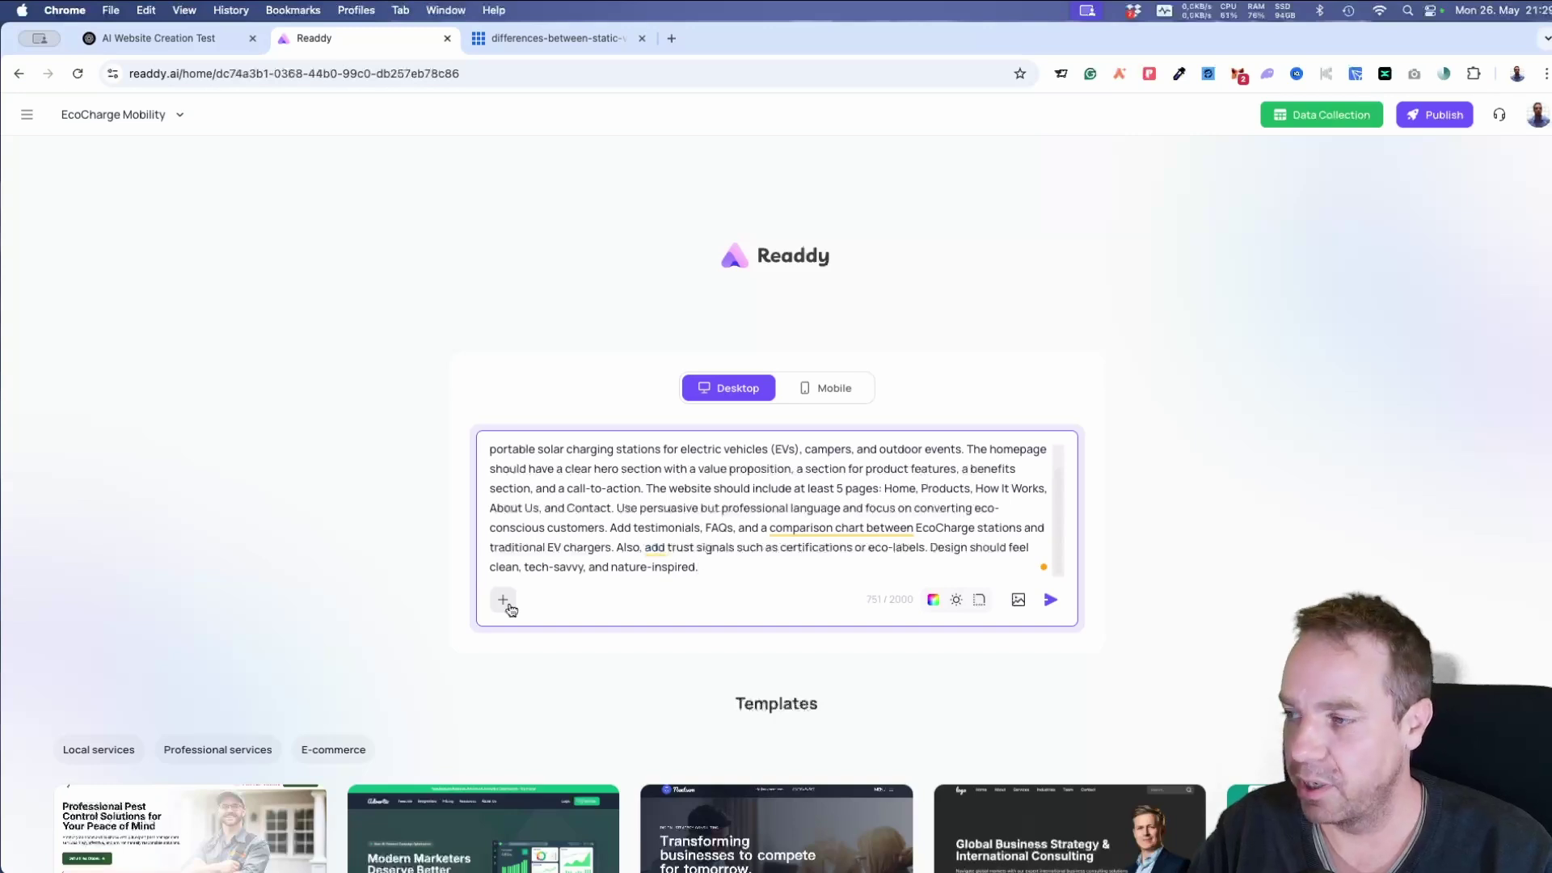
scroll(623, 585, down, 3)
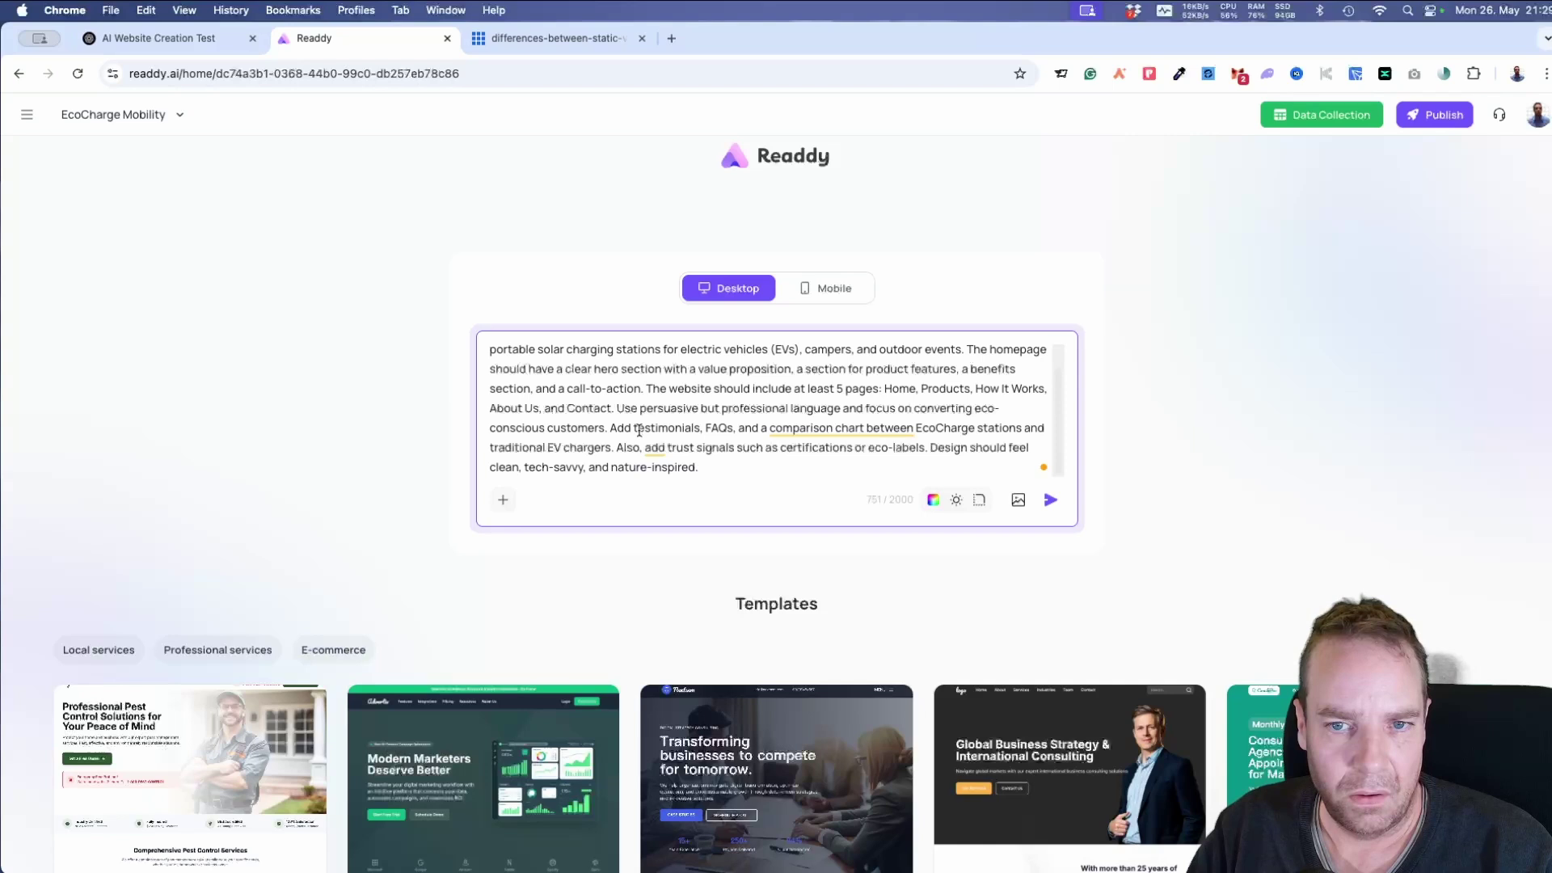
scroll(809, 598, up, 2)
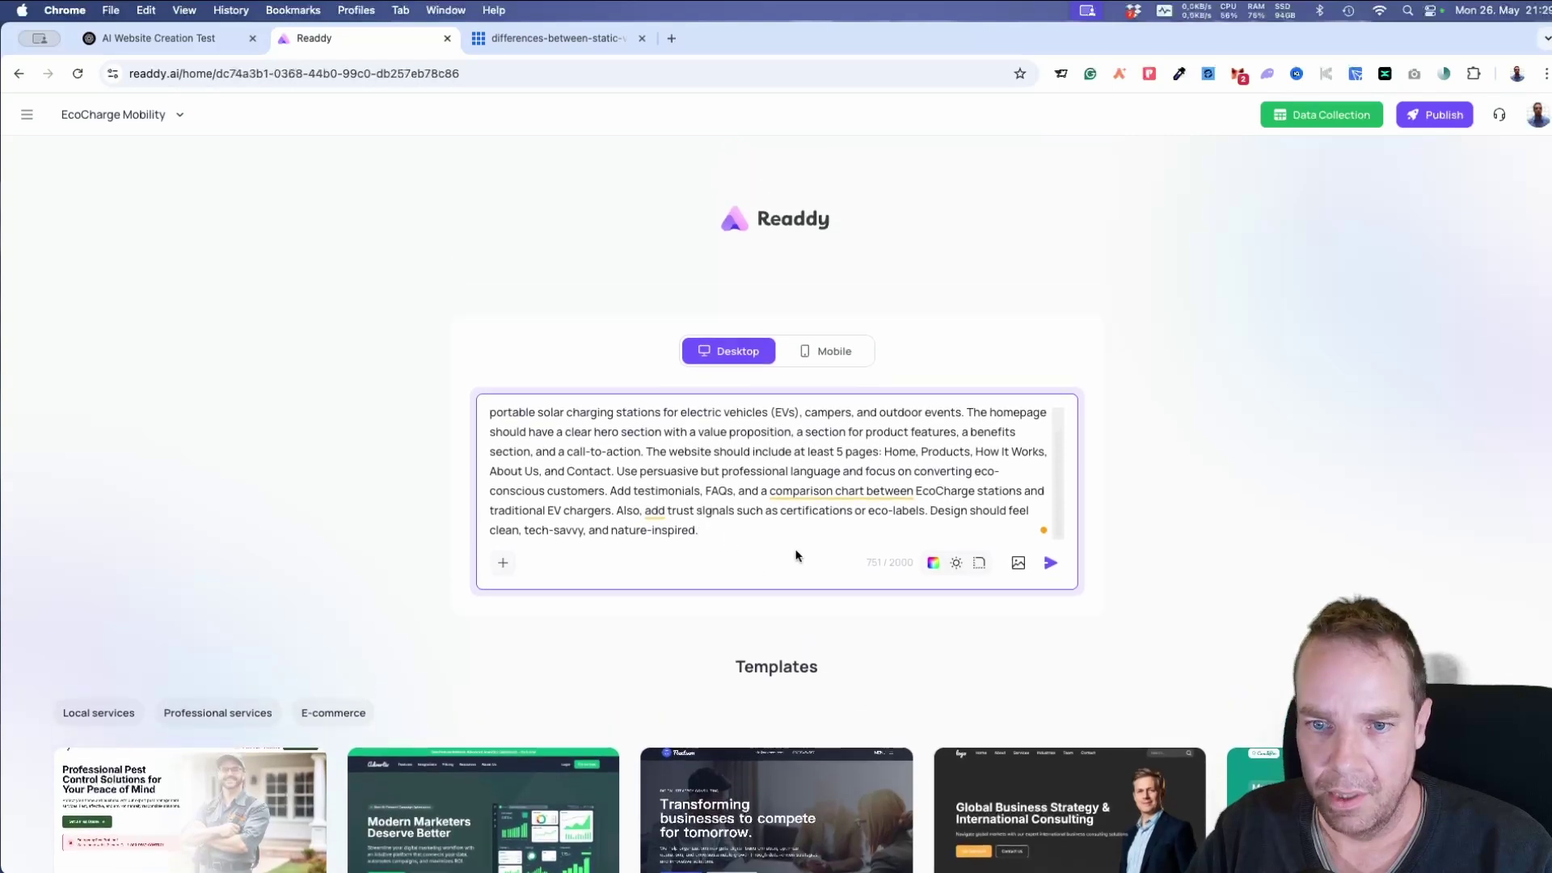
click(934, 563)
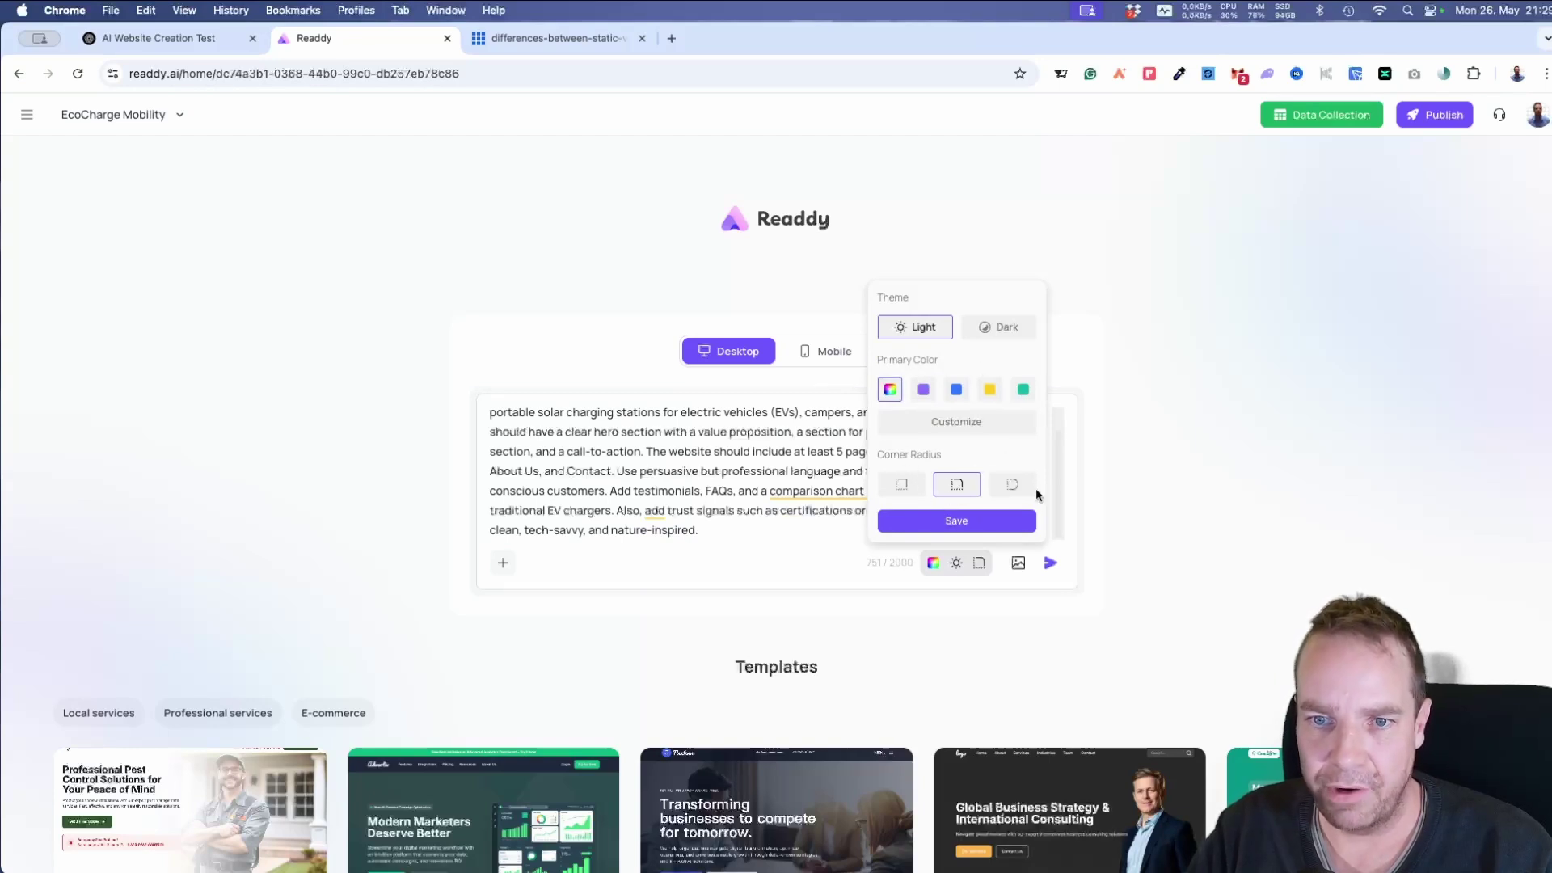
click(1003, 528)
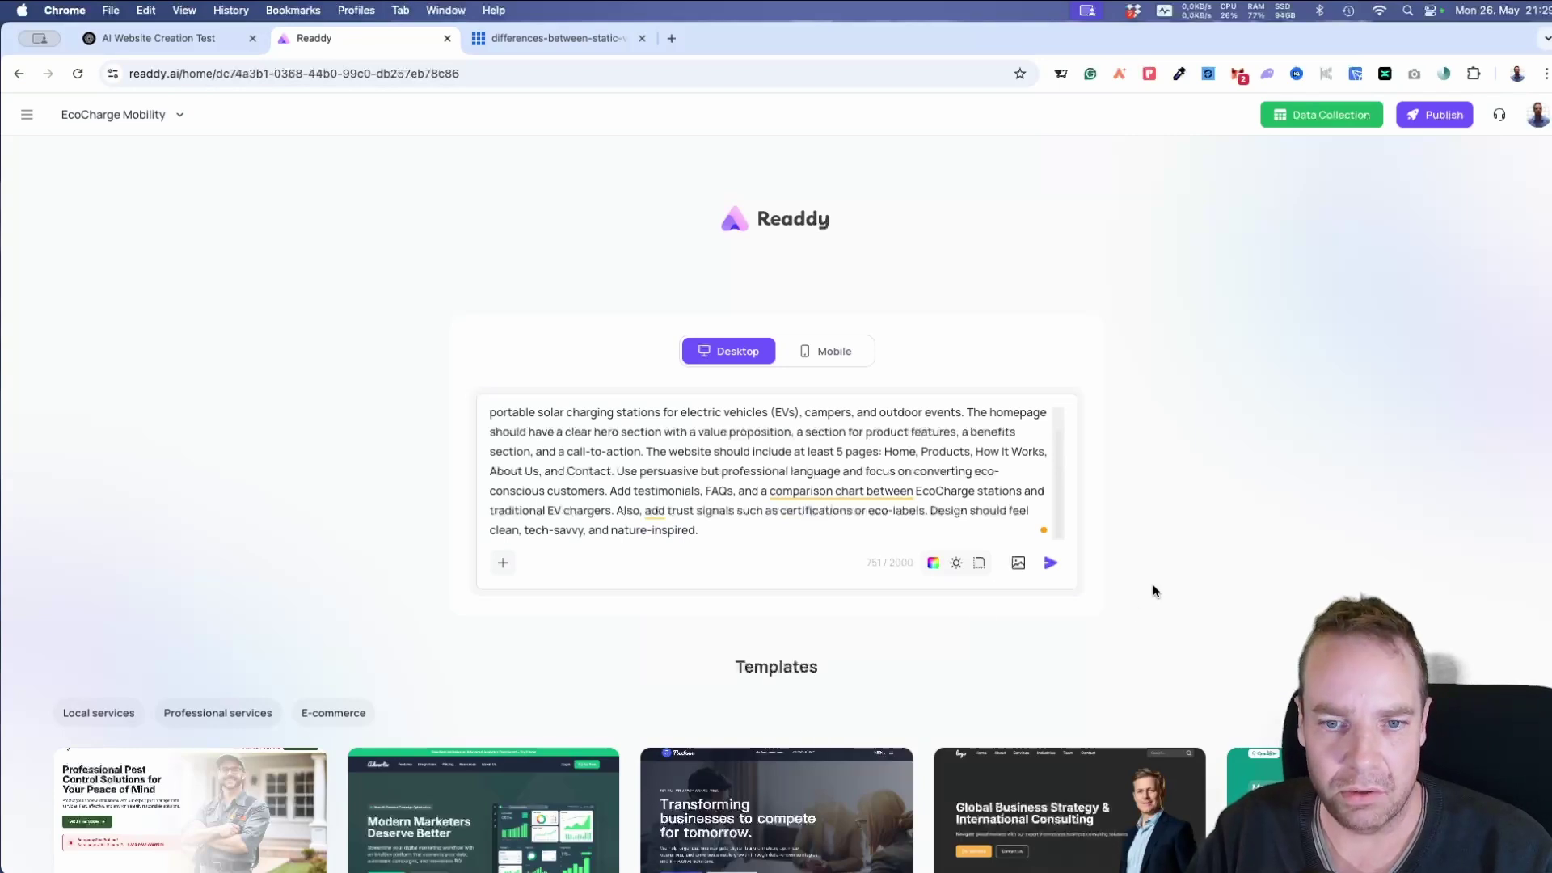
Step: Submit the website prompt and generate the page from the proposed outline
click(1051, 564)
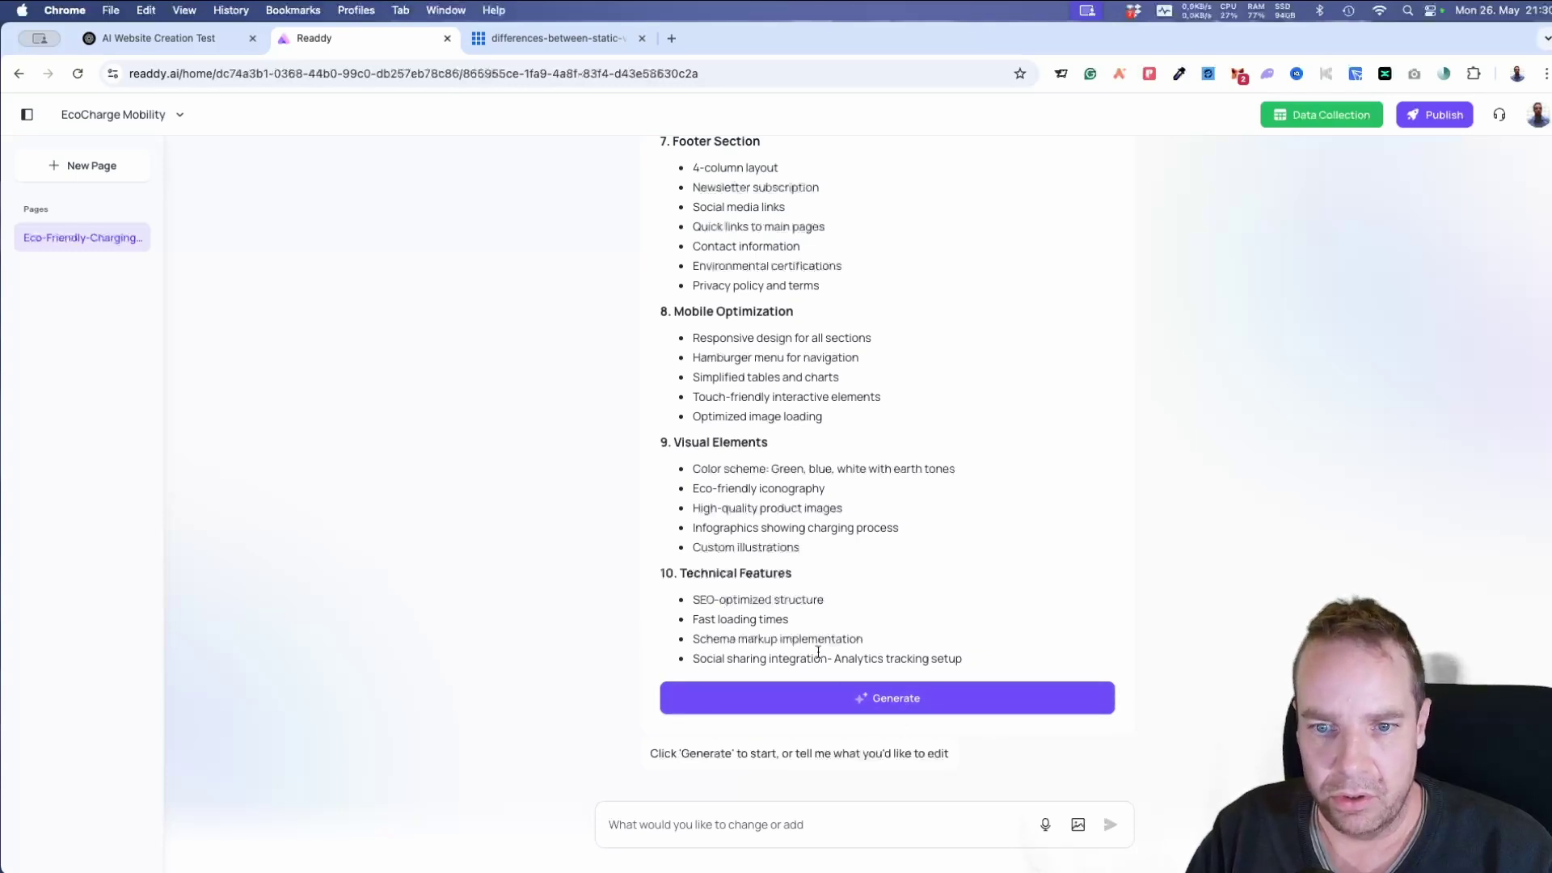
click(891, 700)
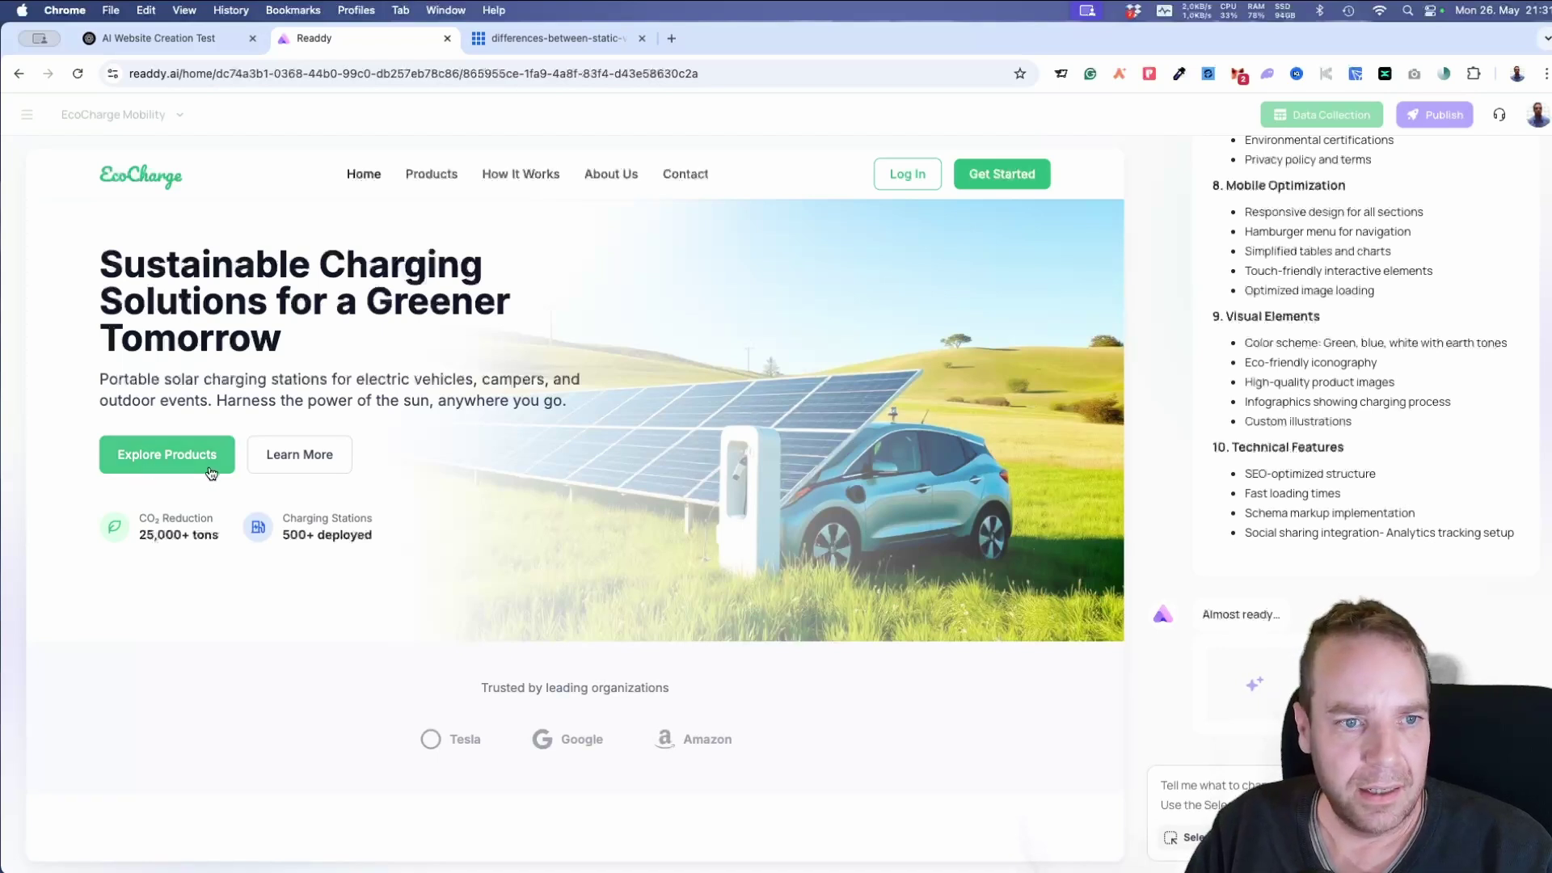
Step: Examine the generated homepage from the hero and trusted organizations through the technology features to the featured product section
scroll(832, 470, down, 4)
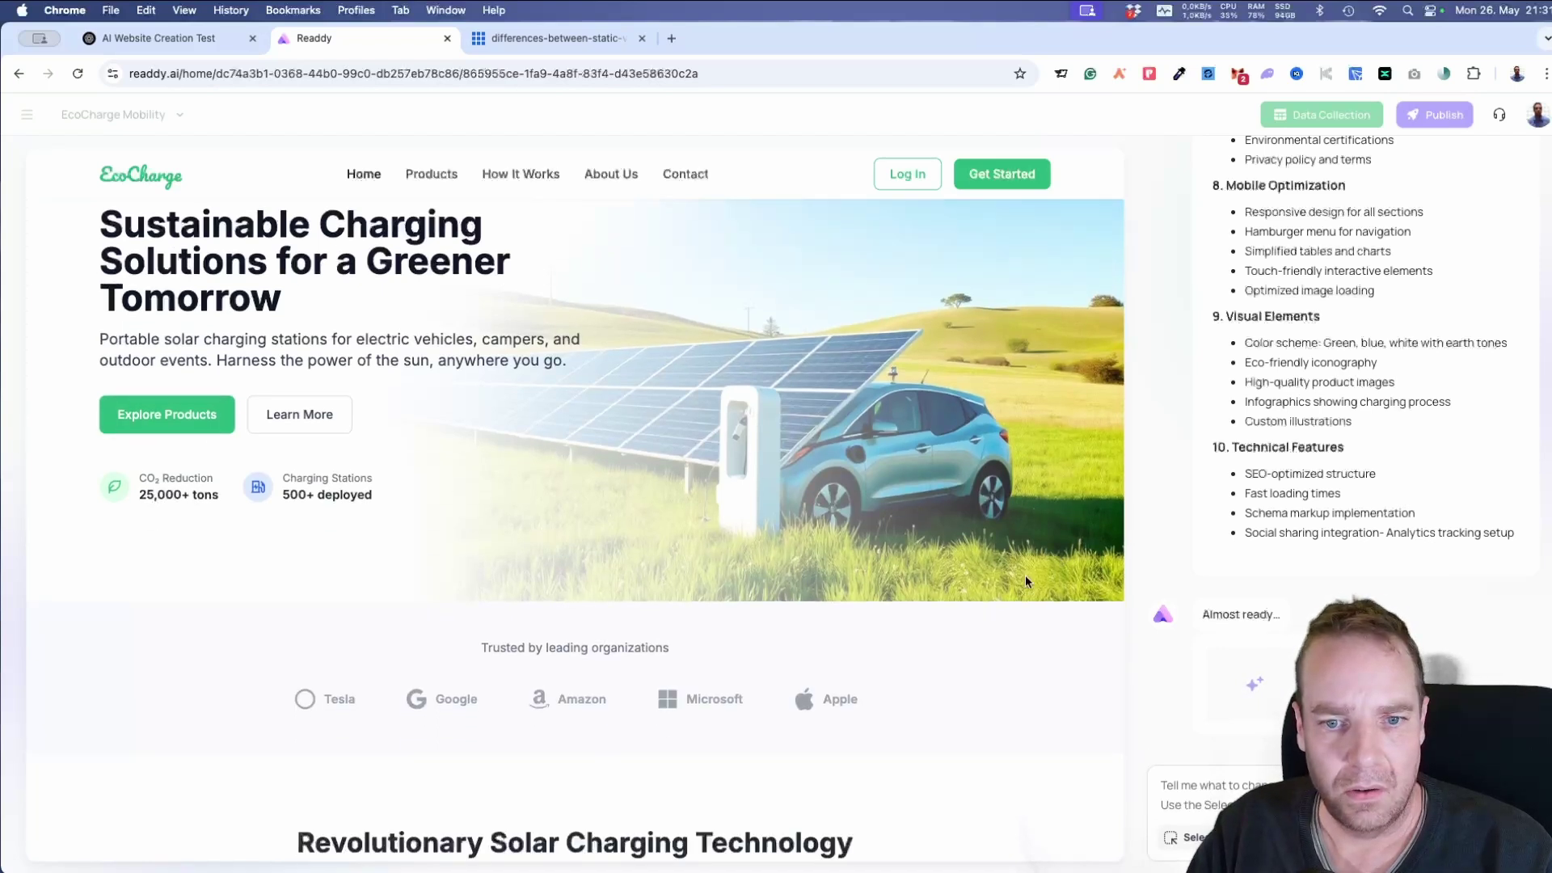
scroll(986, 513, down, 4)
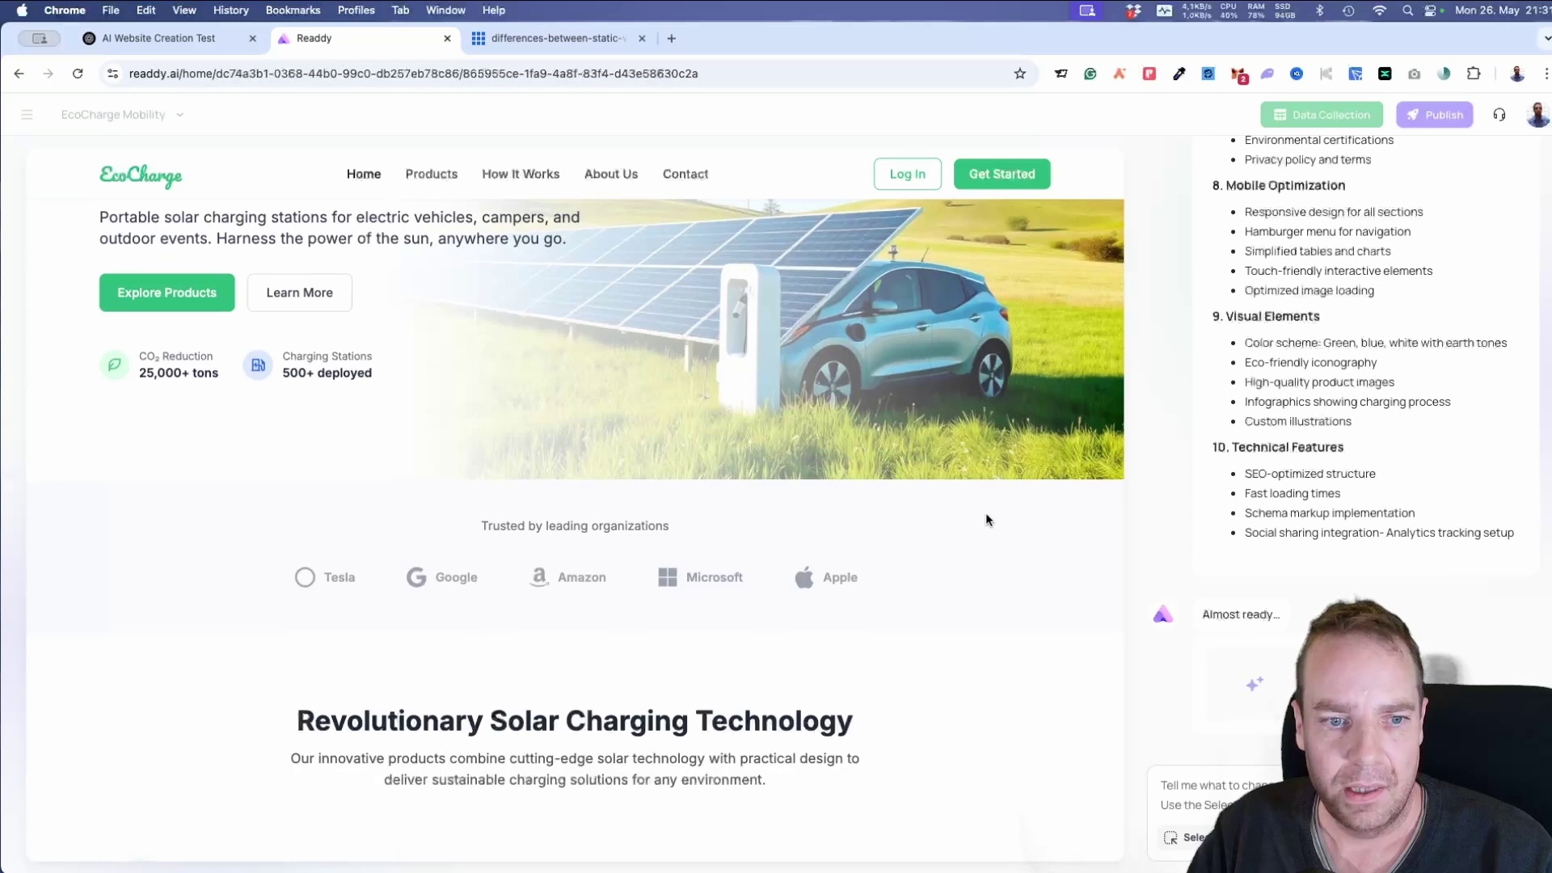
scroll(828, 470, down, 1)
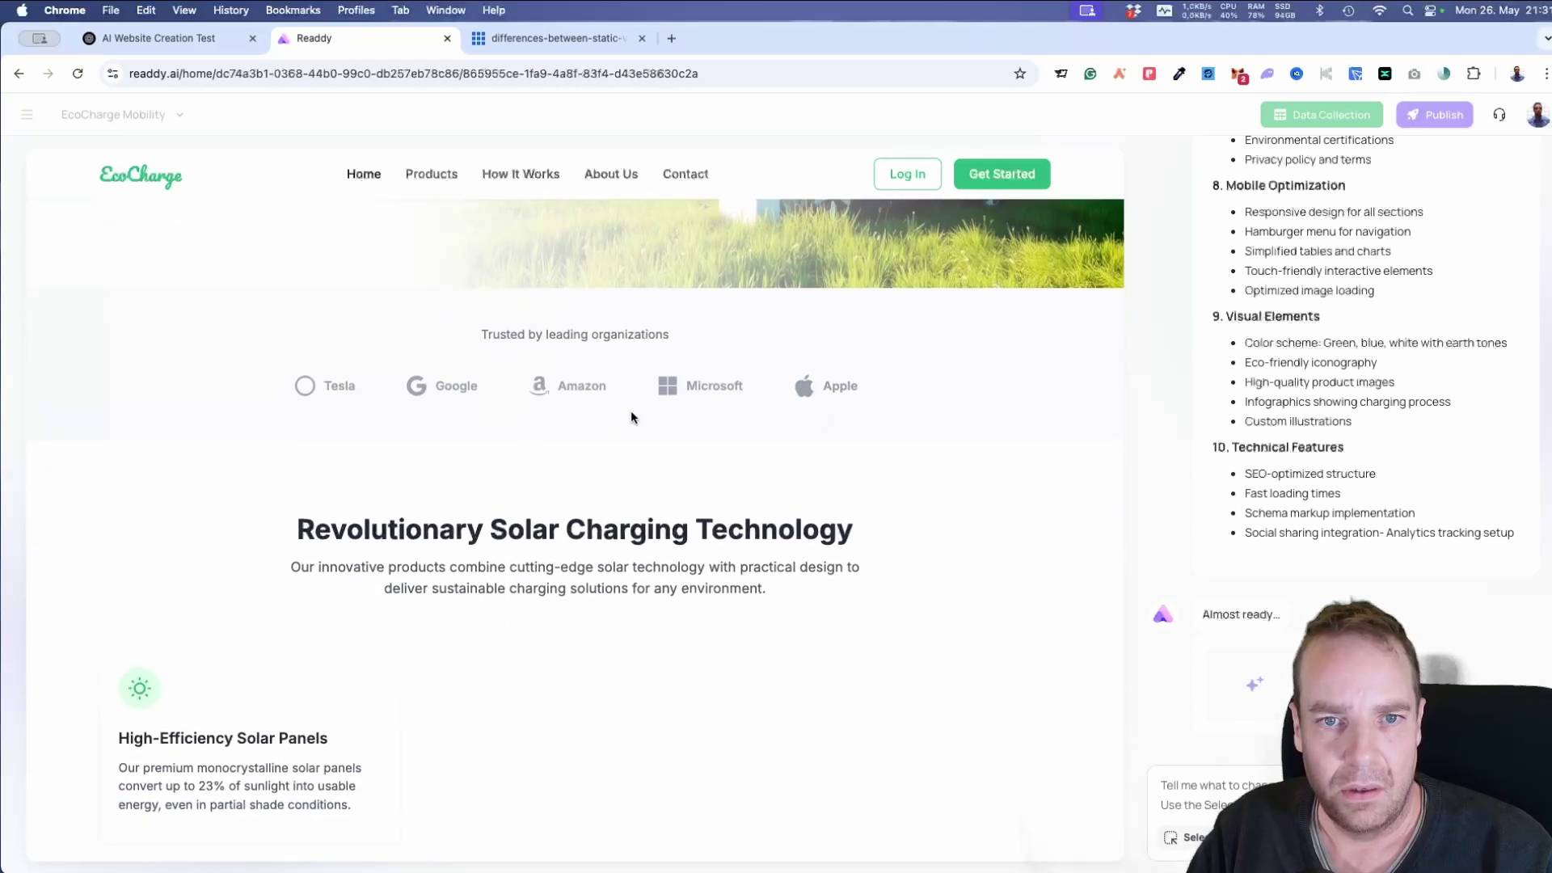
scroll(1089, 446, down, 2)
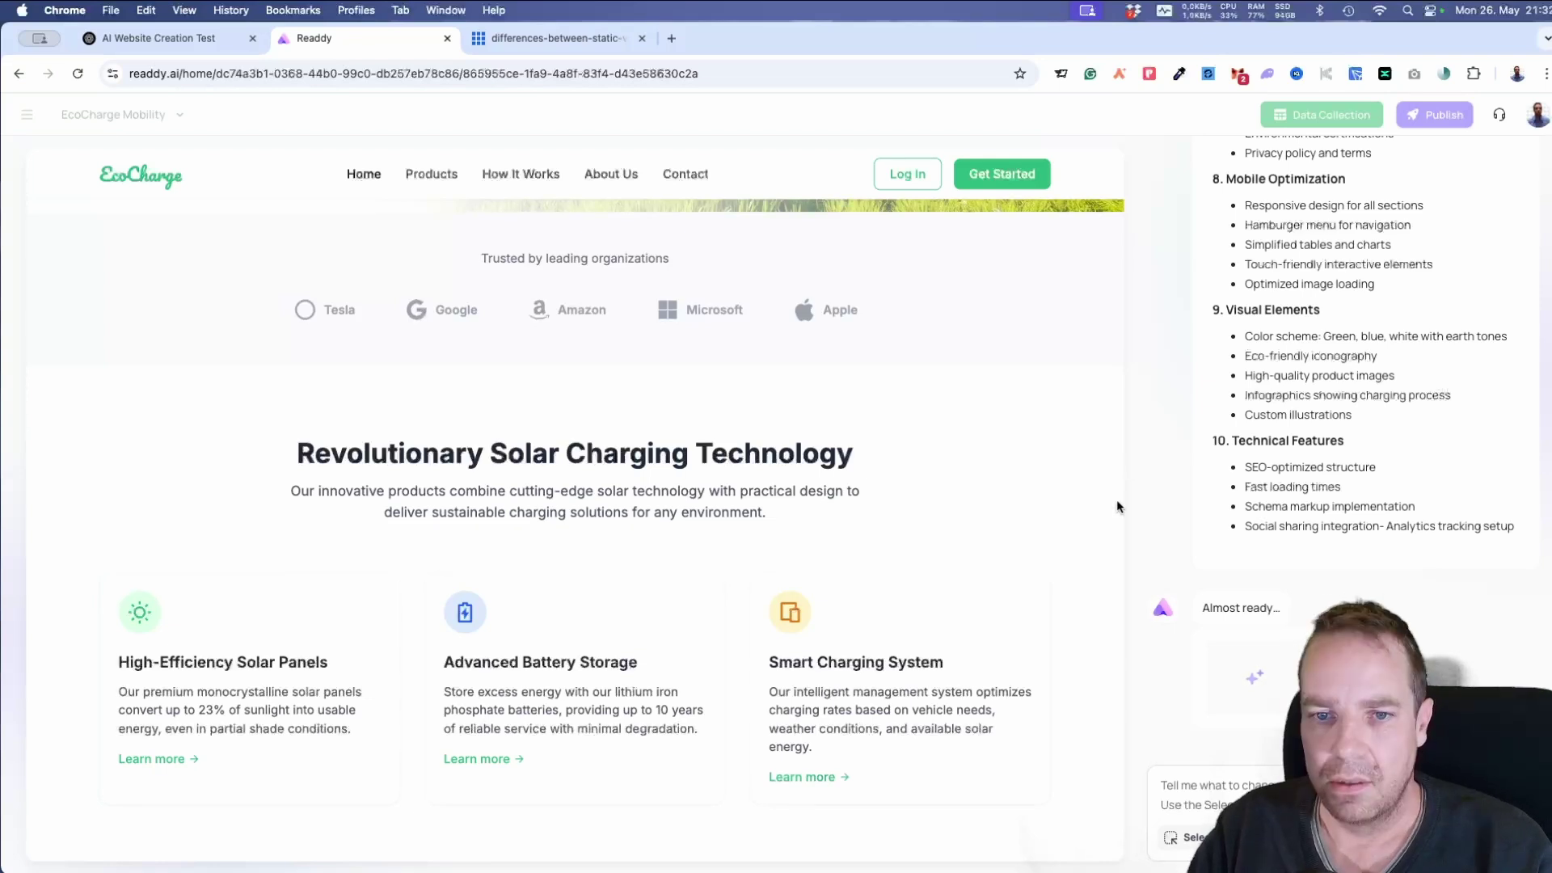
scroll(1118, 506, down, 5)
scroll(1118, 507, down, 2)
scroll(1089, 536, down, 6)
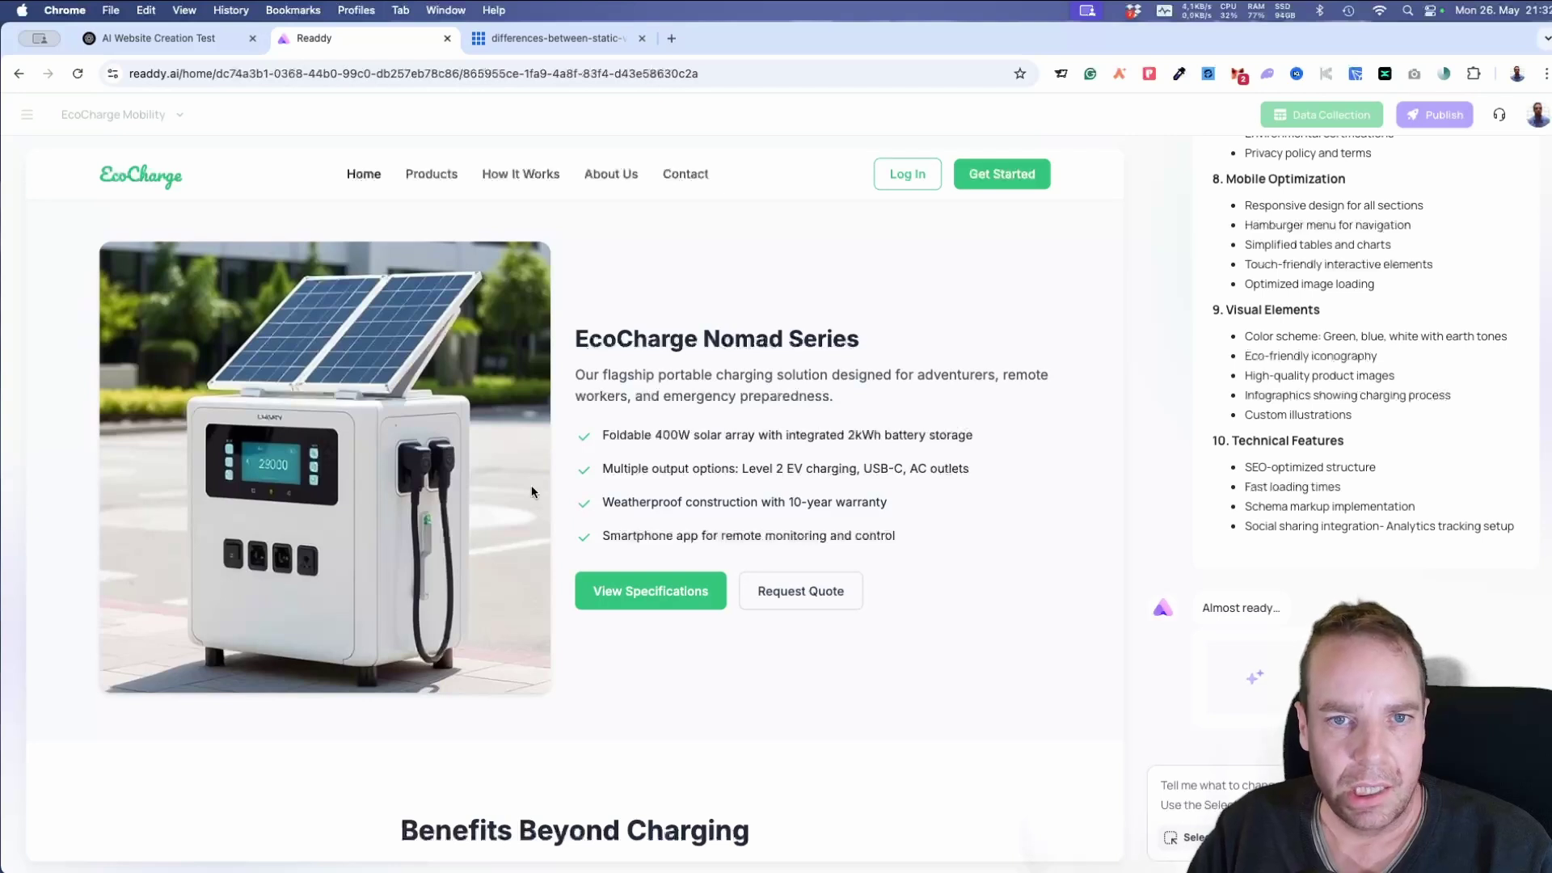
scroll(1055, 608, down, 3)
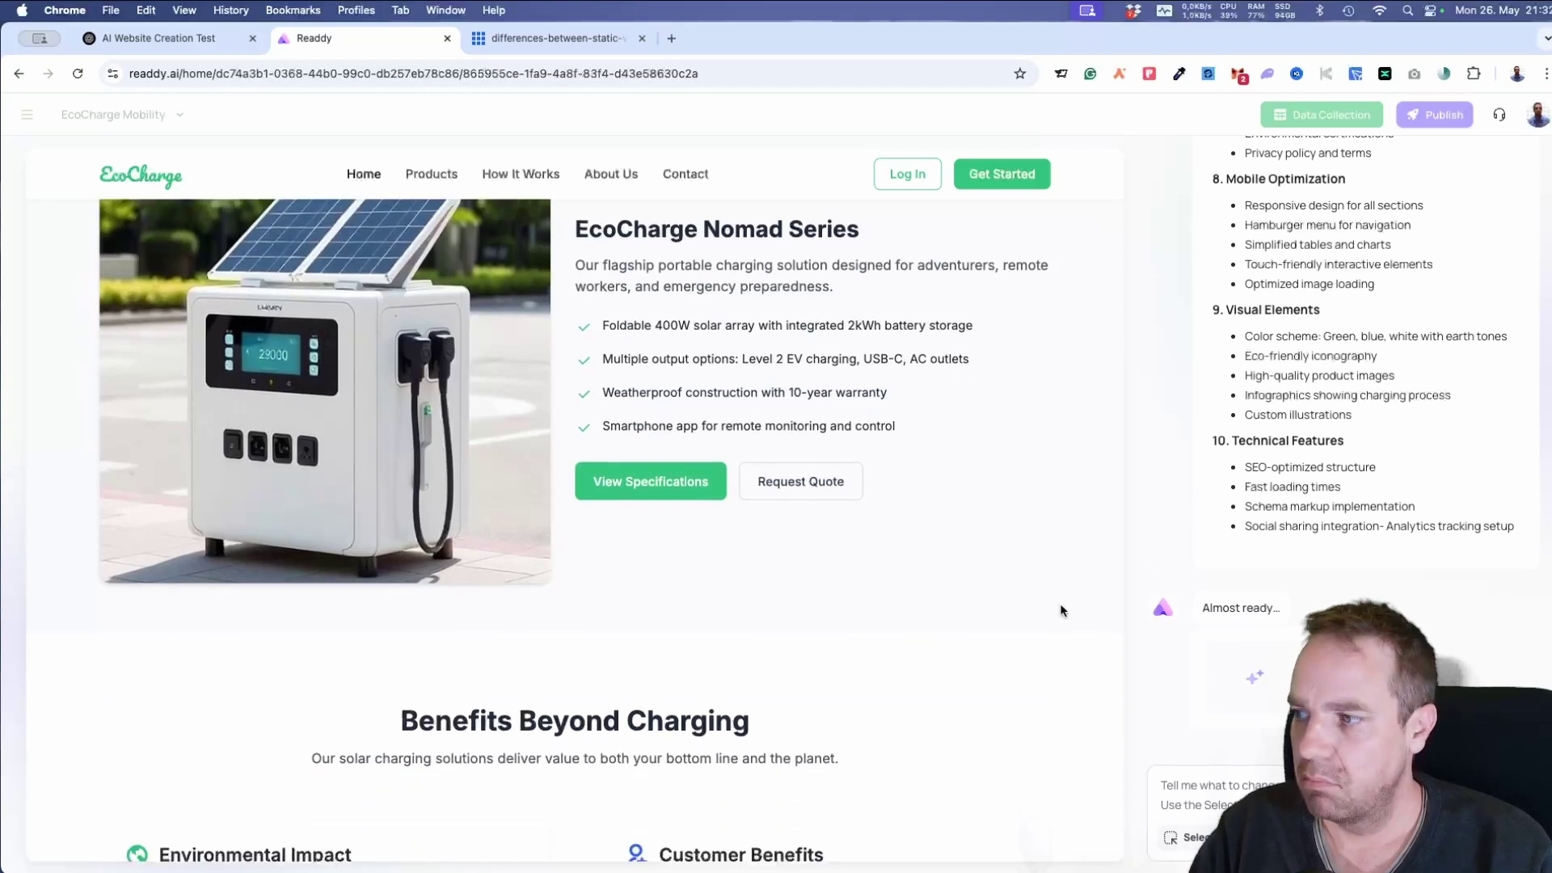
Step: Examine the homepage's benefits, comparison table, customer testimonials and frequently asked questions sections
scroll(992, 614, down, 1)
scroll(993, 616, down, 3)
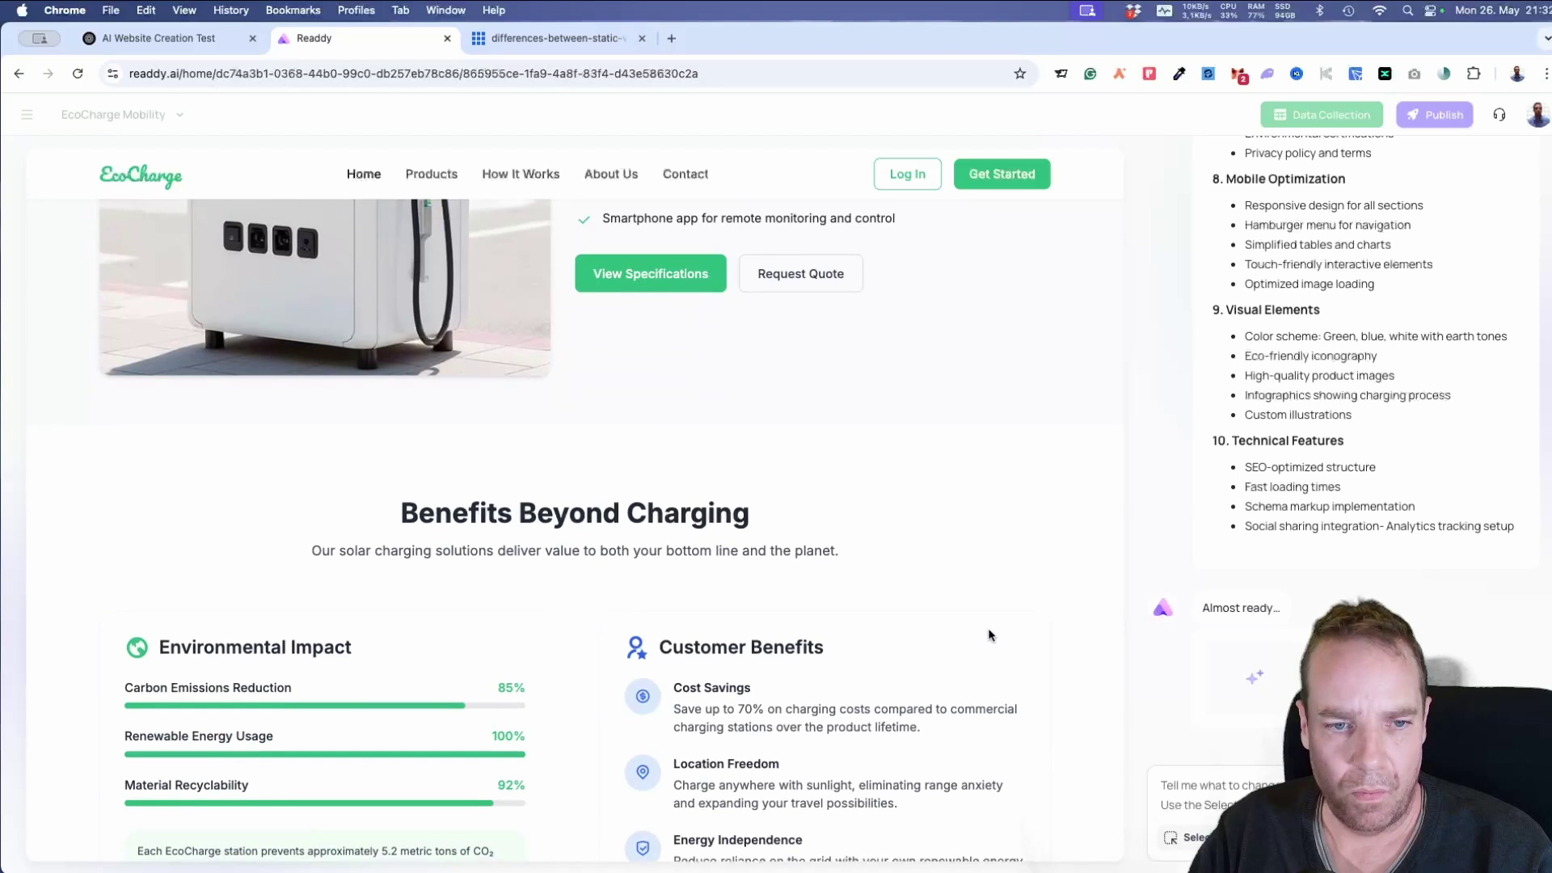
scroll(782, 564, down, 3)
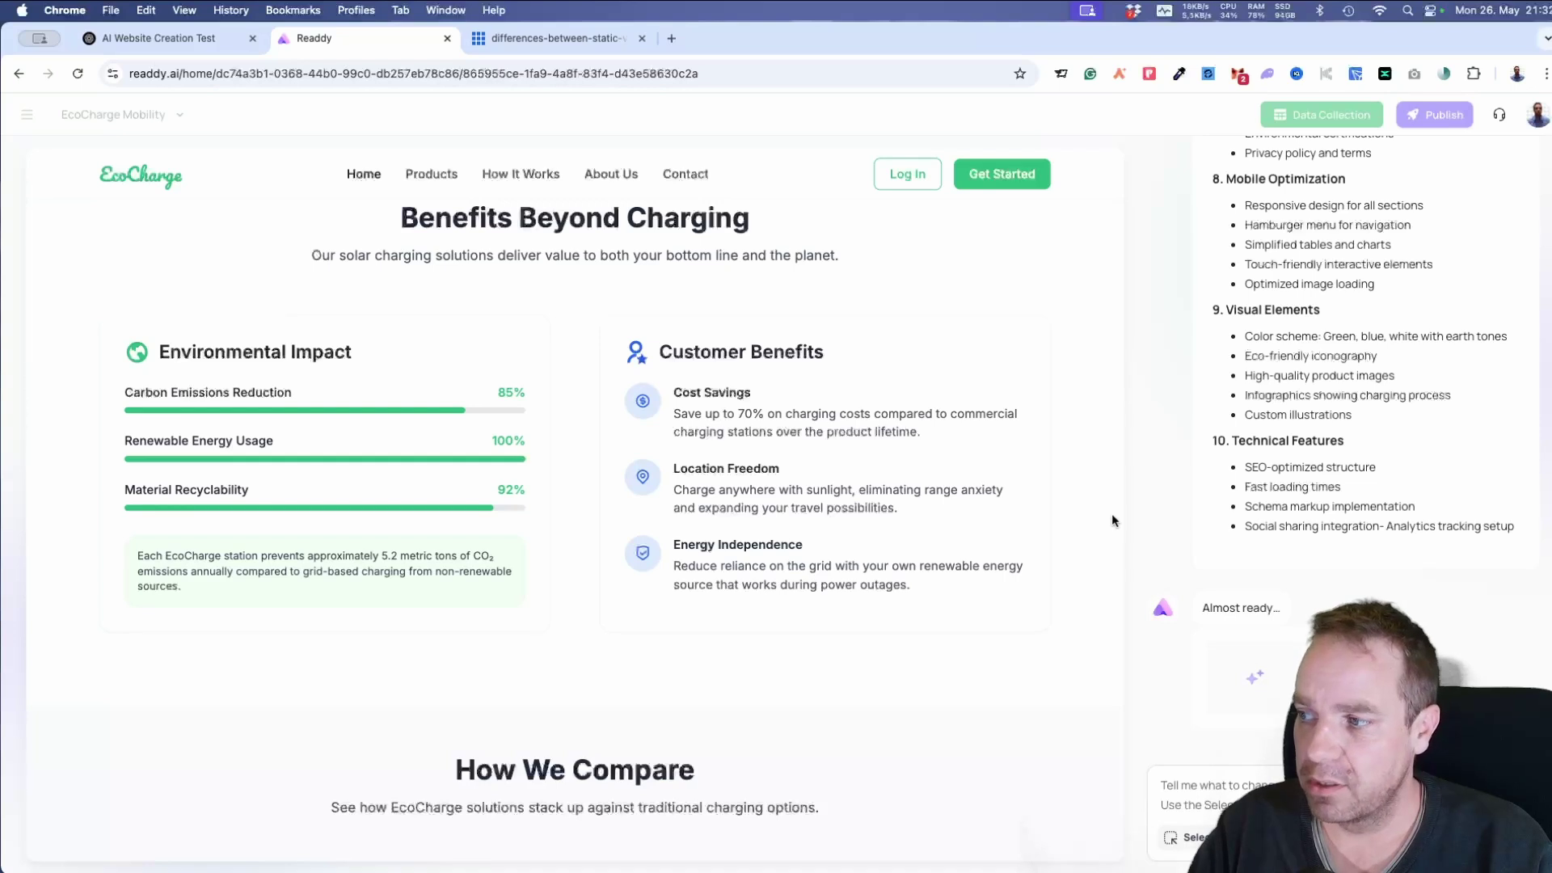
scroll(1112, 520, down, 1)
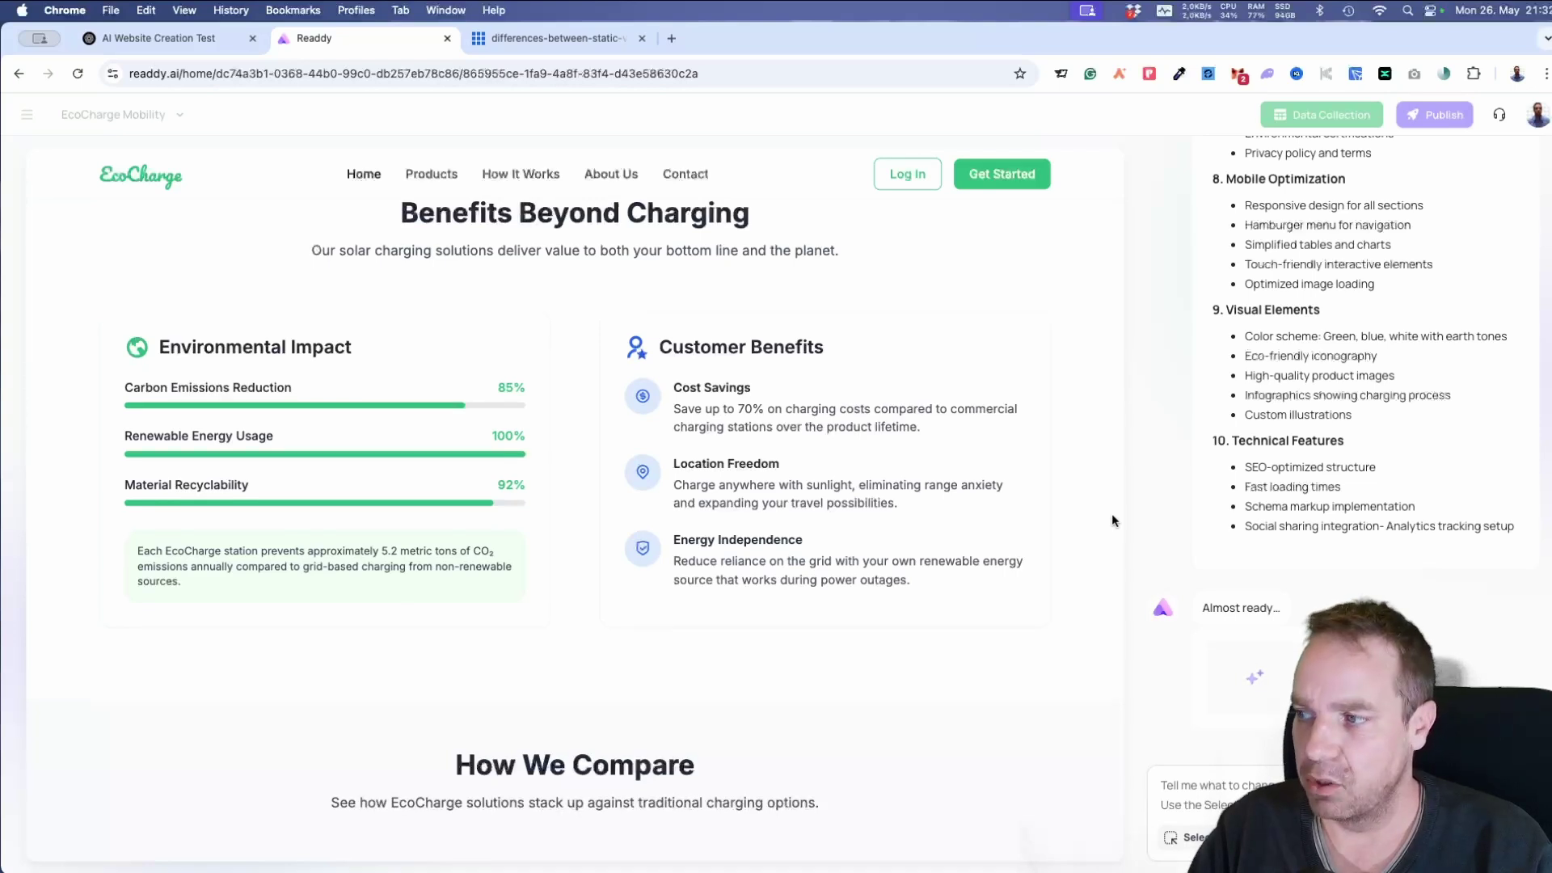
scroll(1112, 520, down, 2)
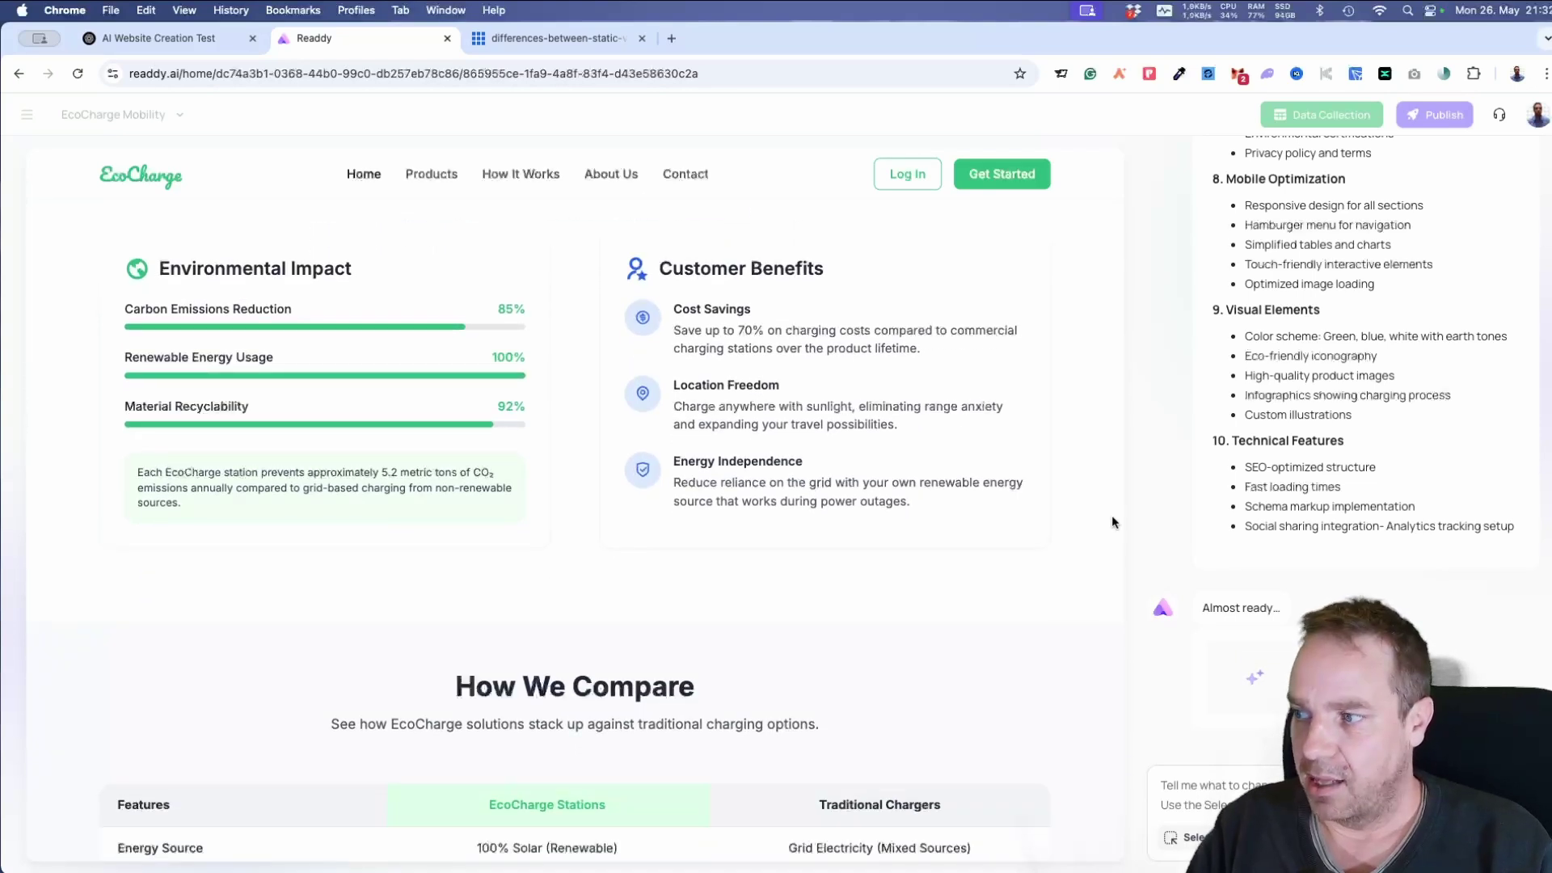
scroll(1112, 521, down, 1)
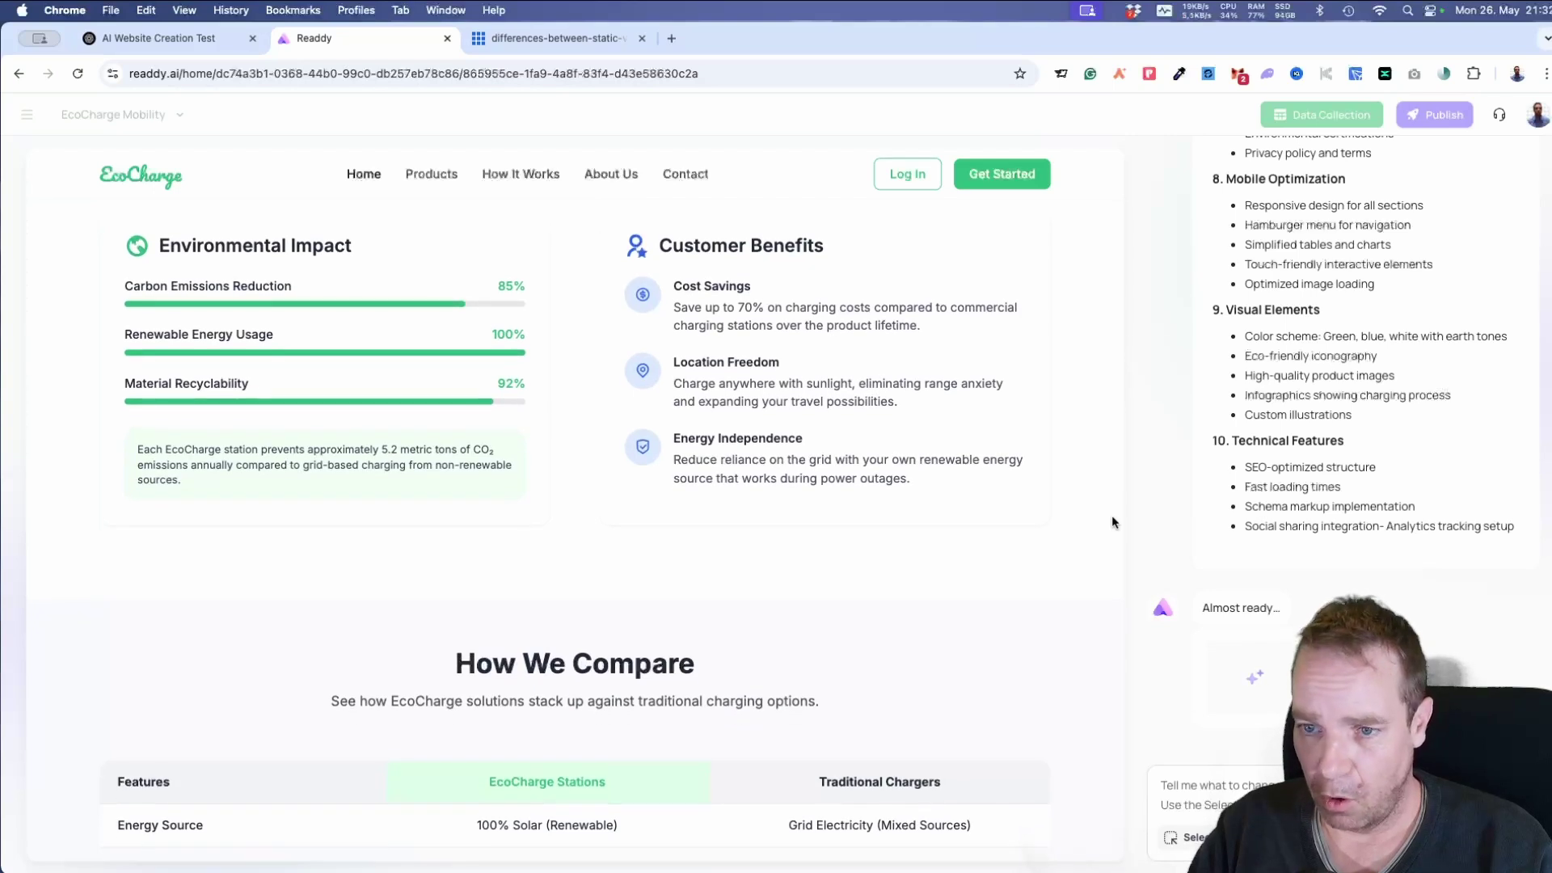
scroll(1112, 522, down, 4)
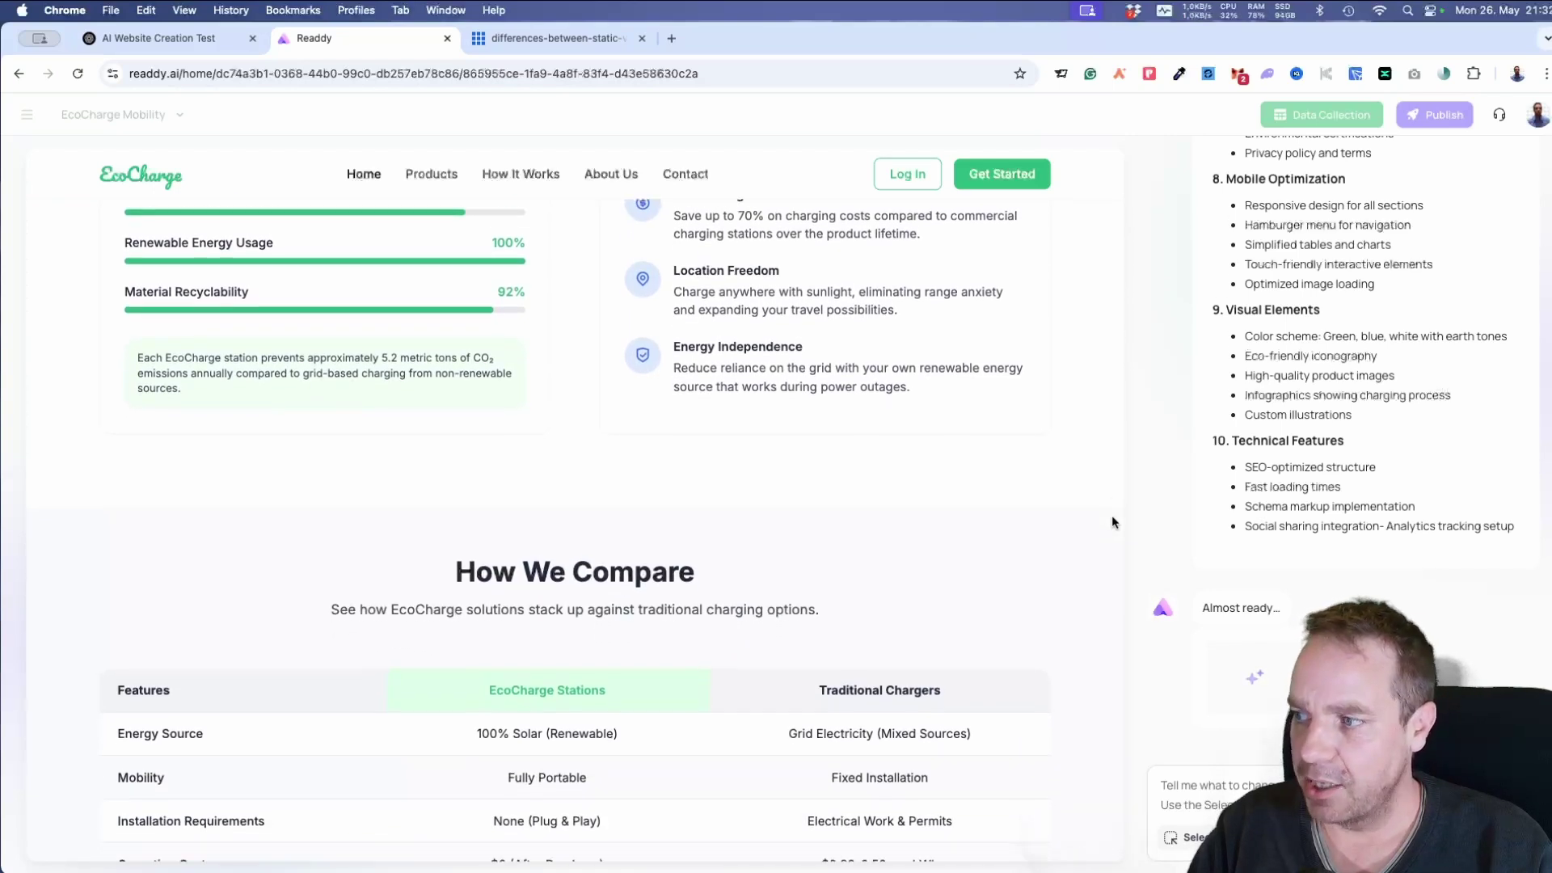
scroll(1112, 522, down, 5)
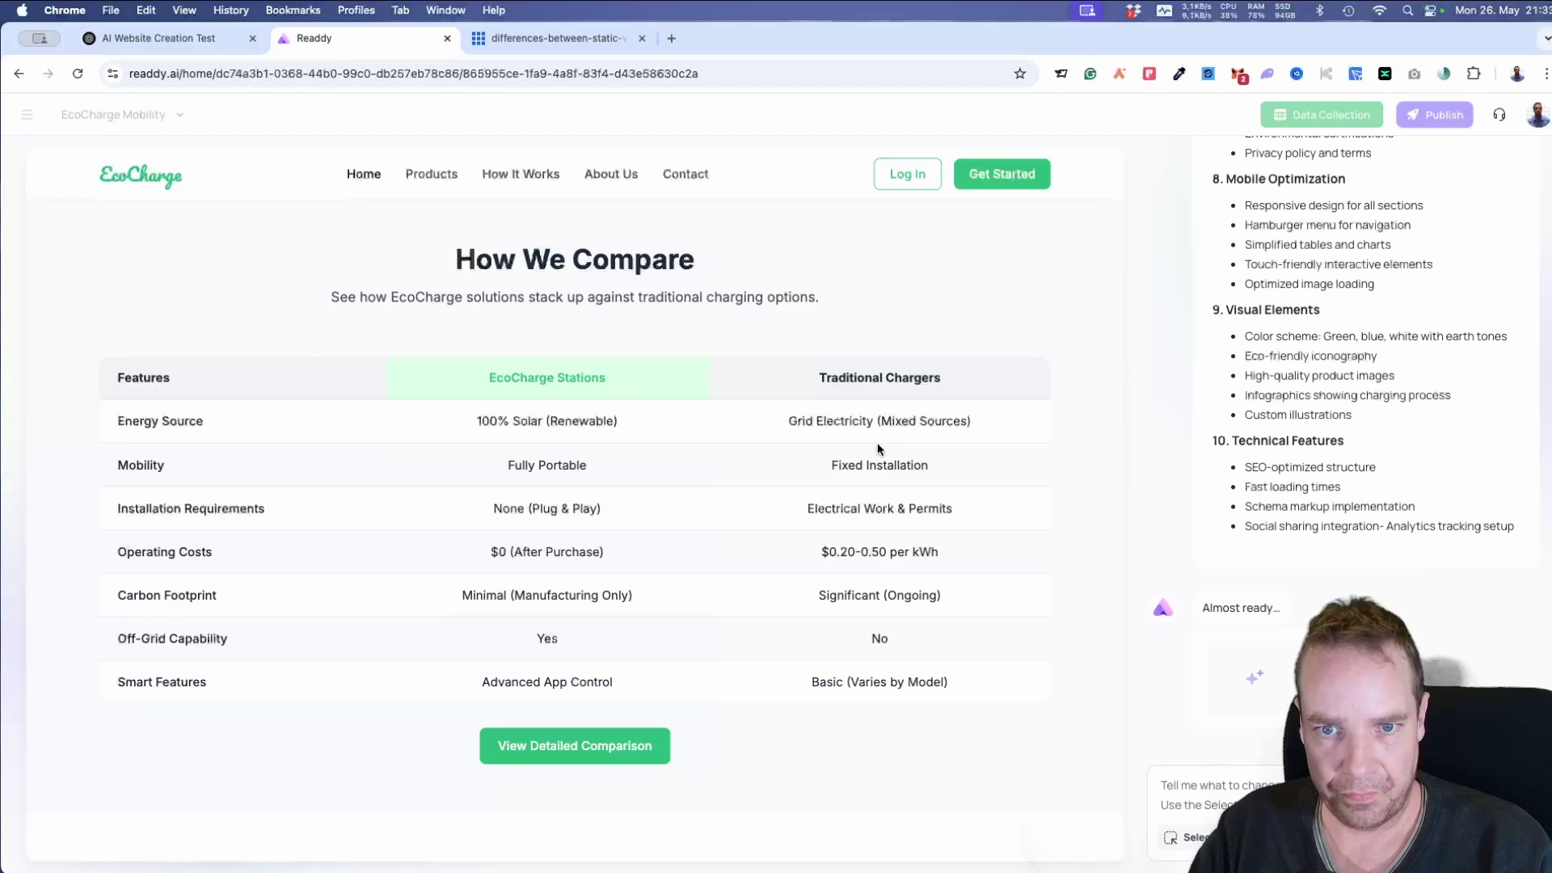
scroll(970, 444, down, 15)
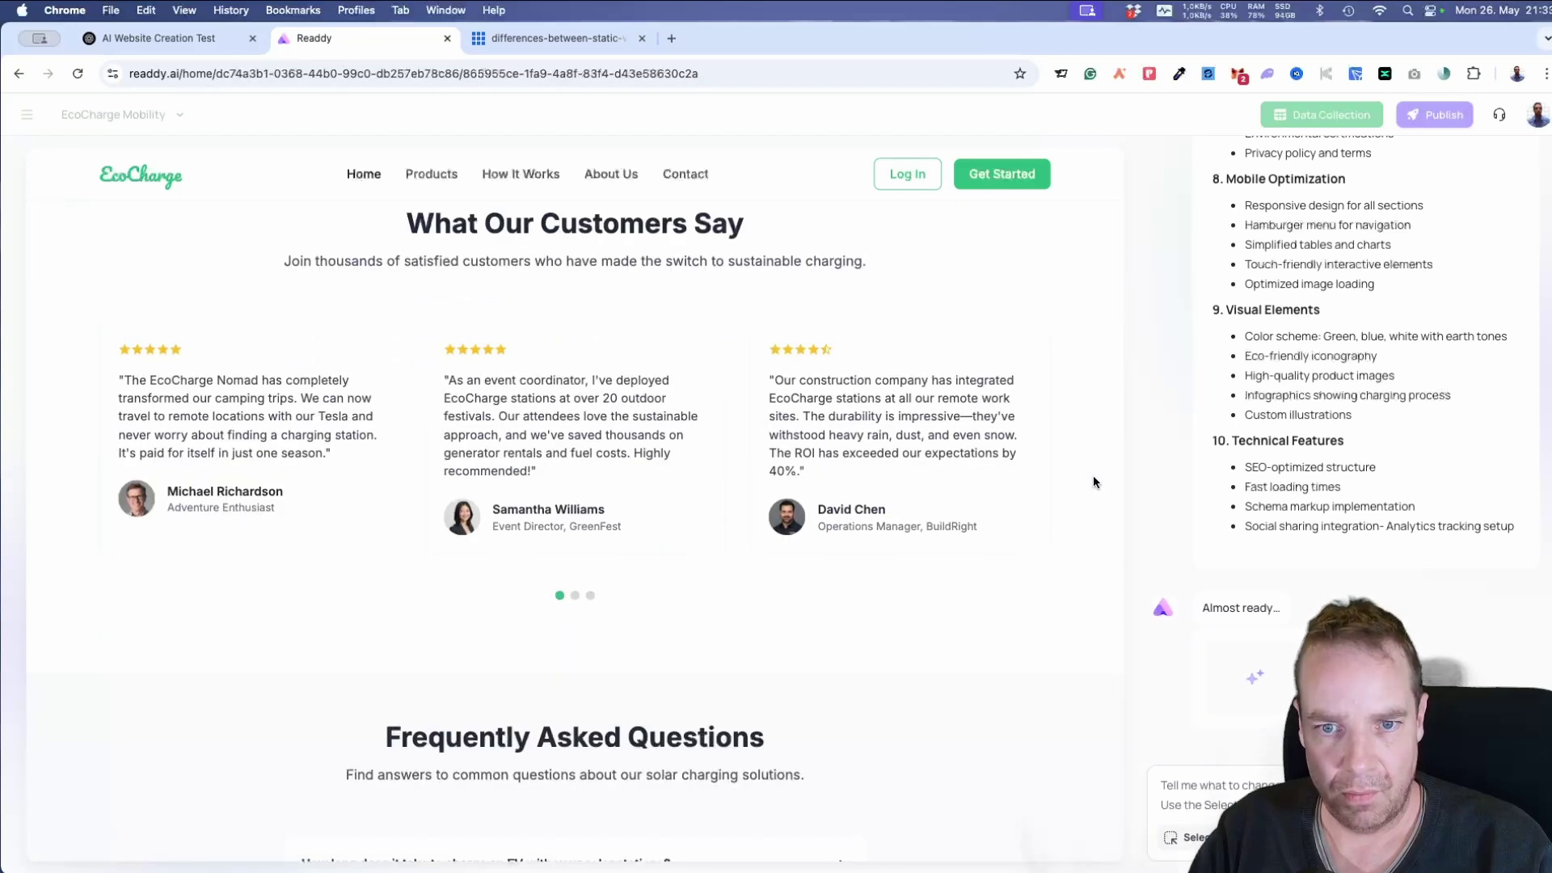
scroll(1091, 481, down, 10)
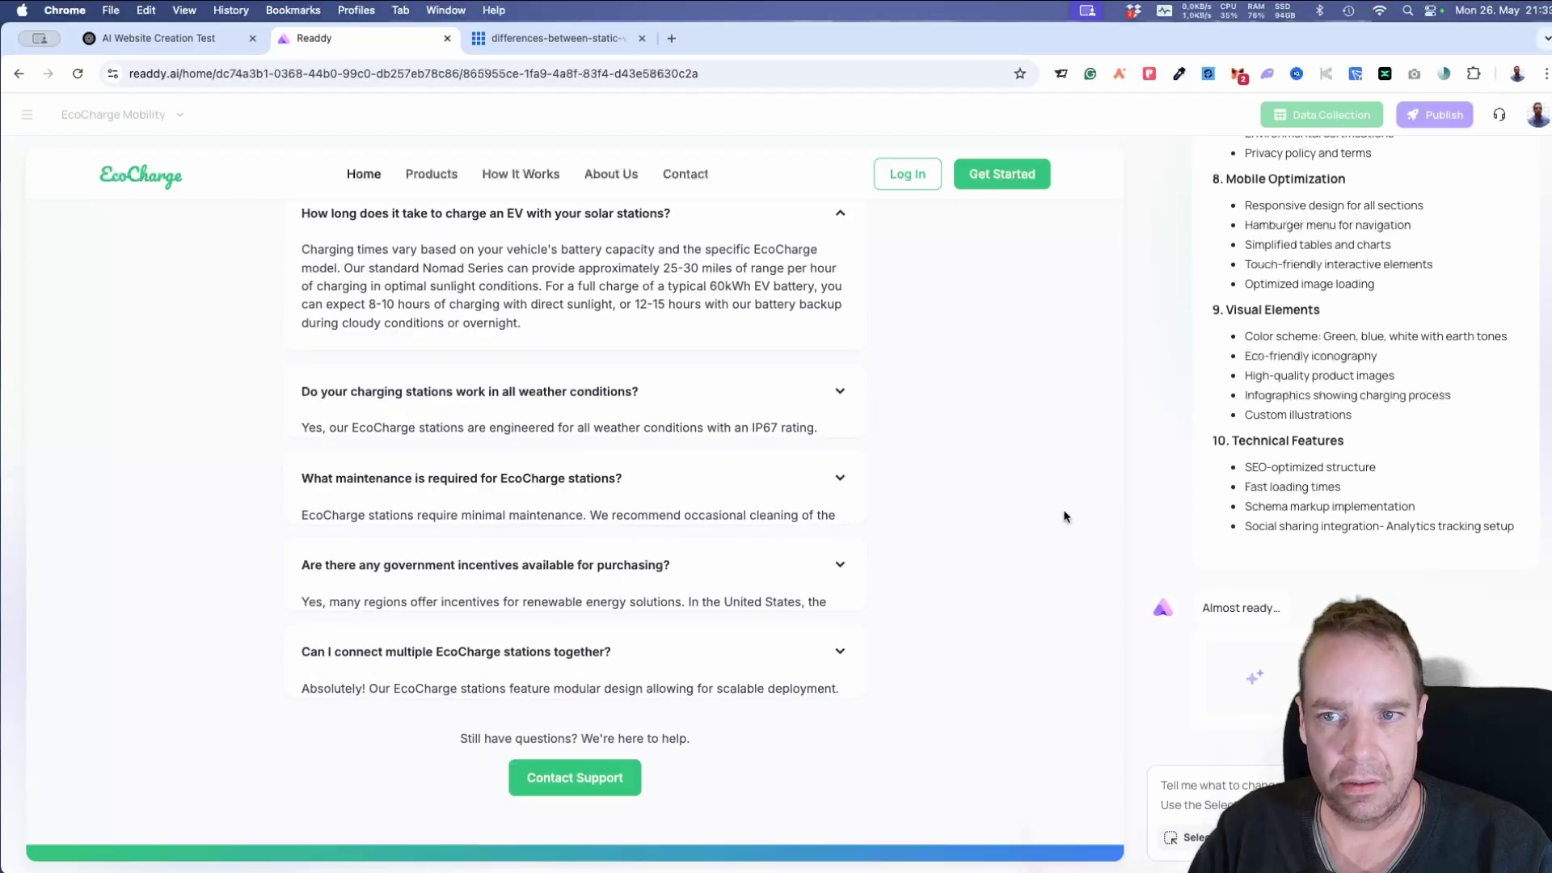
Step: Examine the homepage's closing call-to-action and newsletter sections, and review the completed page from the hero to the customer testimonials
scroll(1064, 516, down, 7)
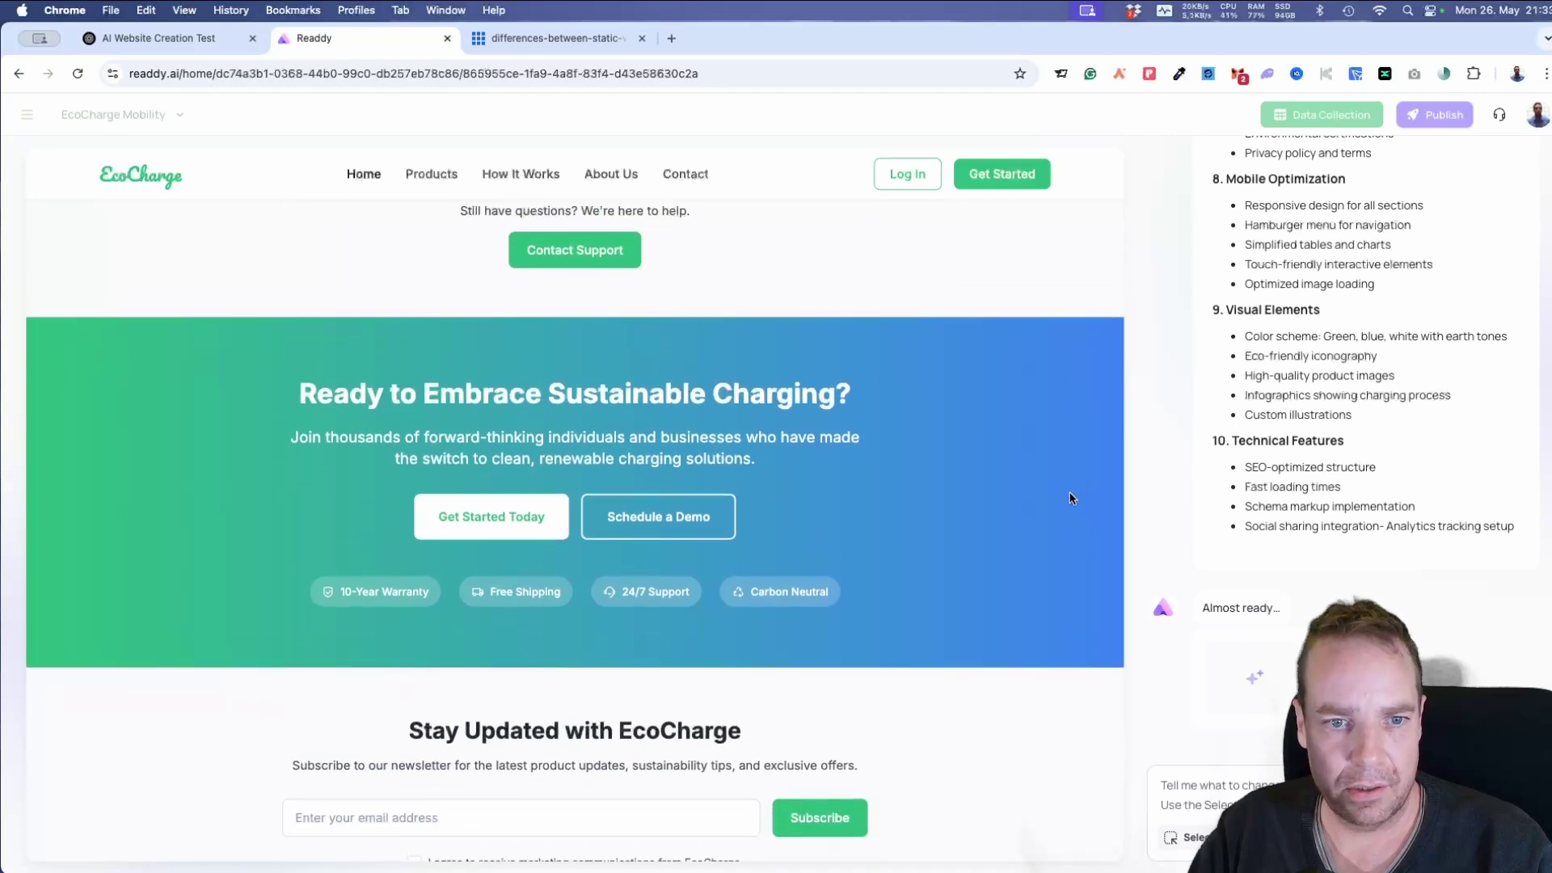
scroll(970, 501, down, 5)
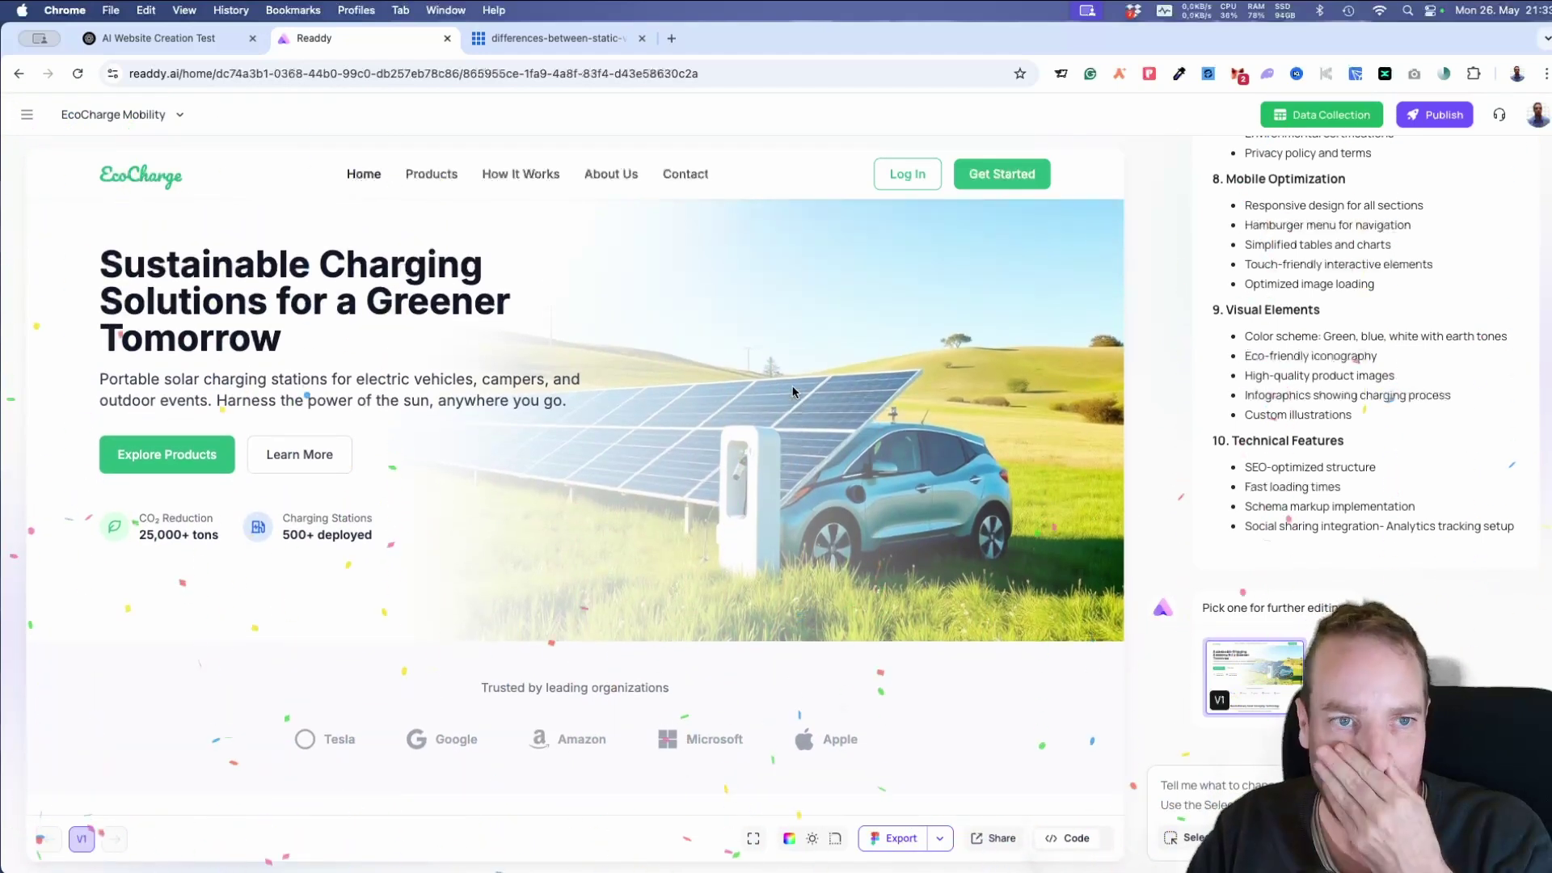
scroll(788, 402, down, 10)
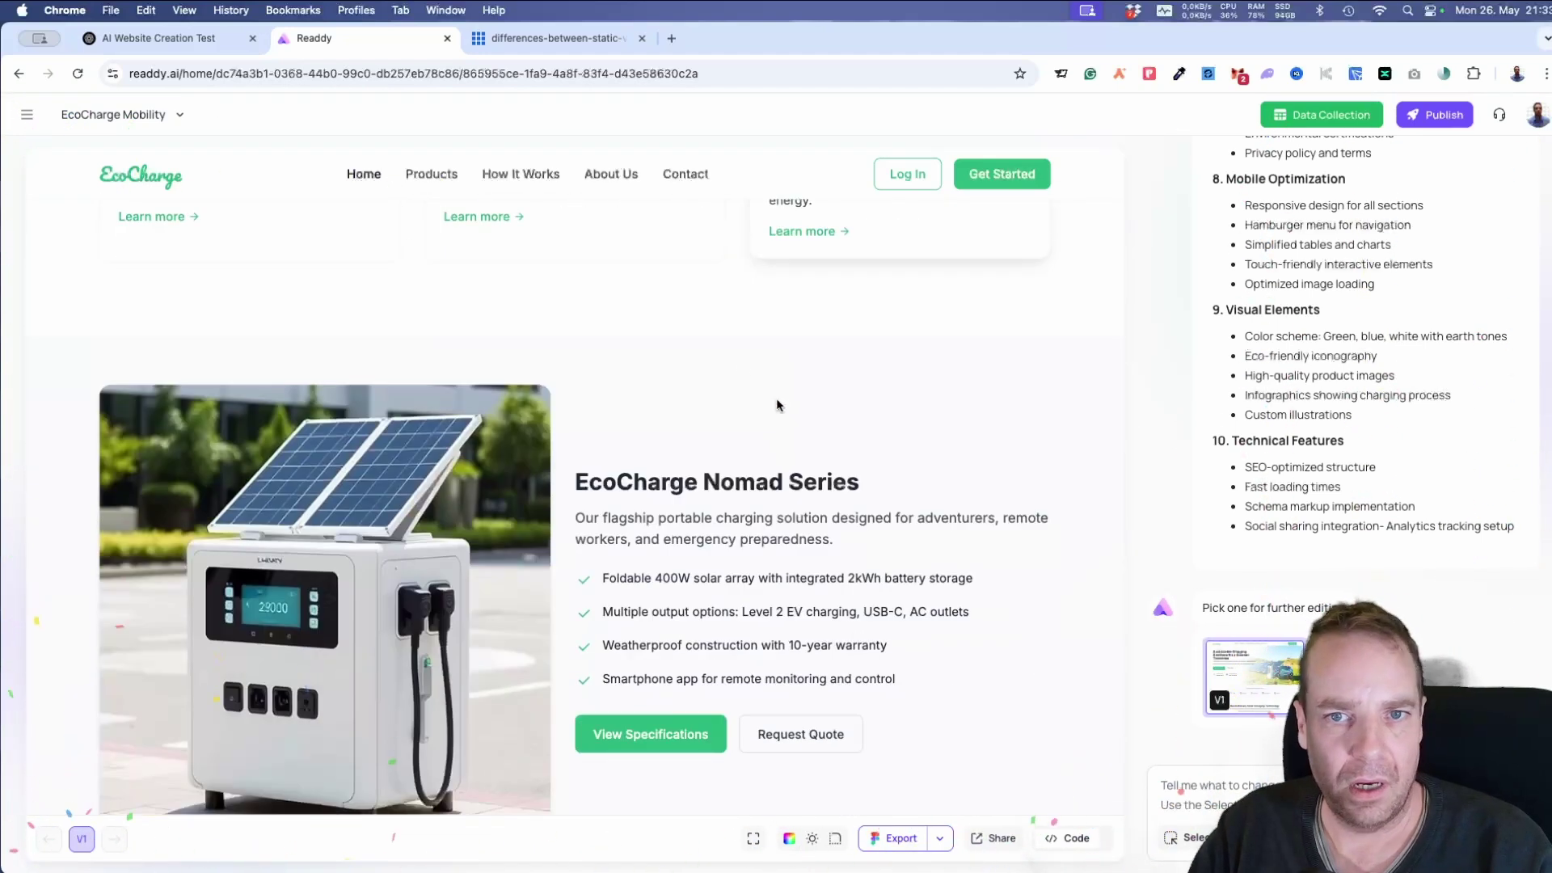
scroll(791, 459, up, 1)
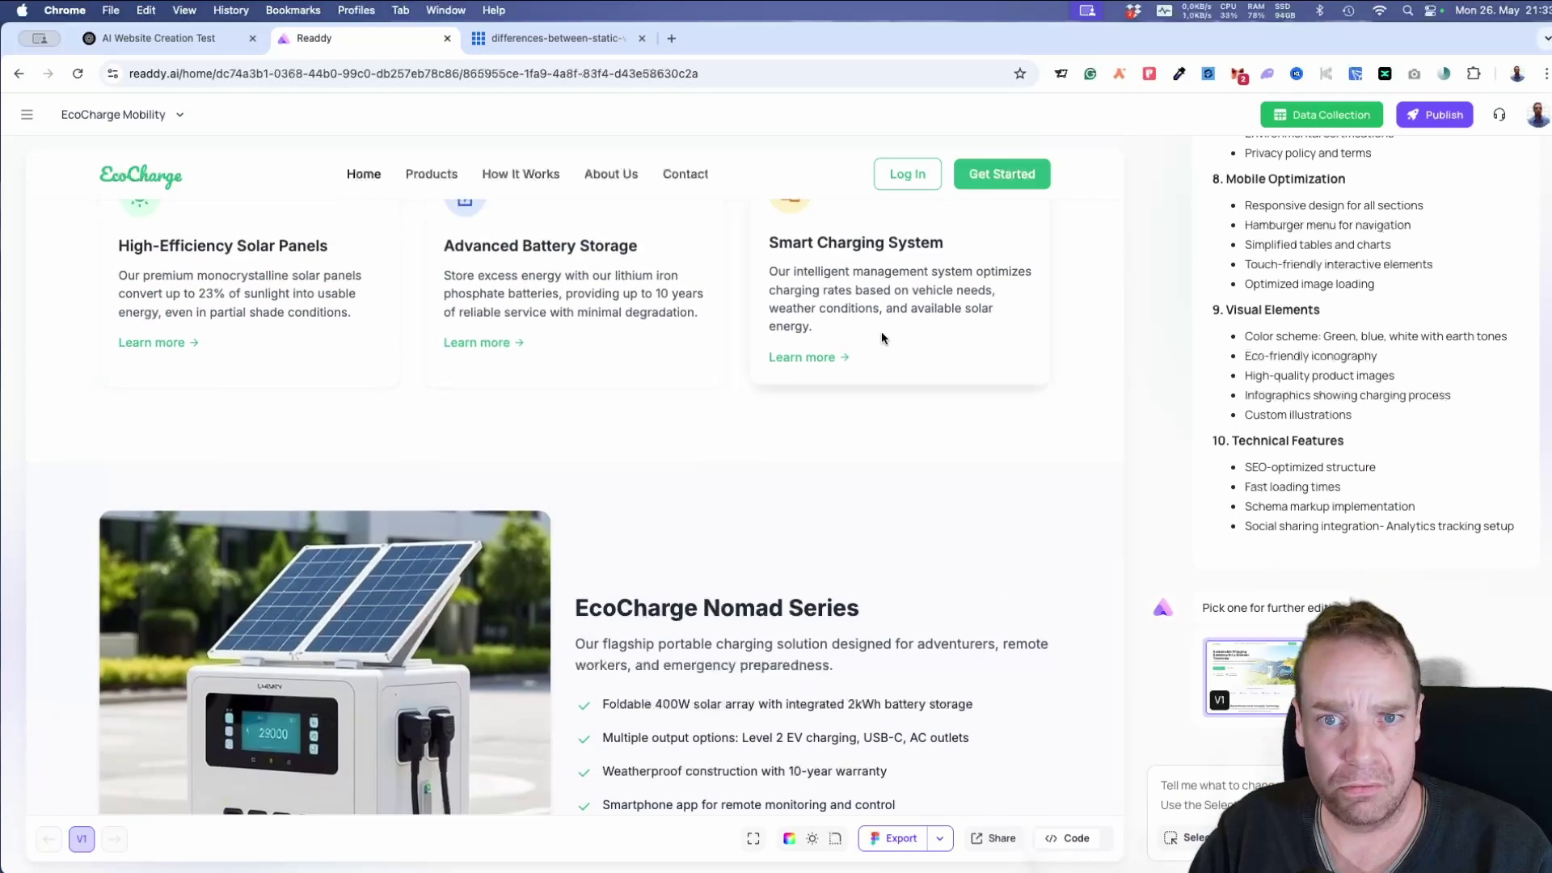
scroll(693, 548, down, 3)
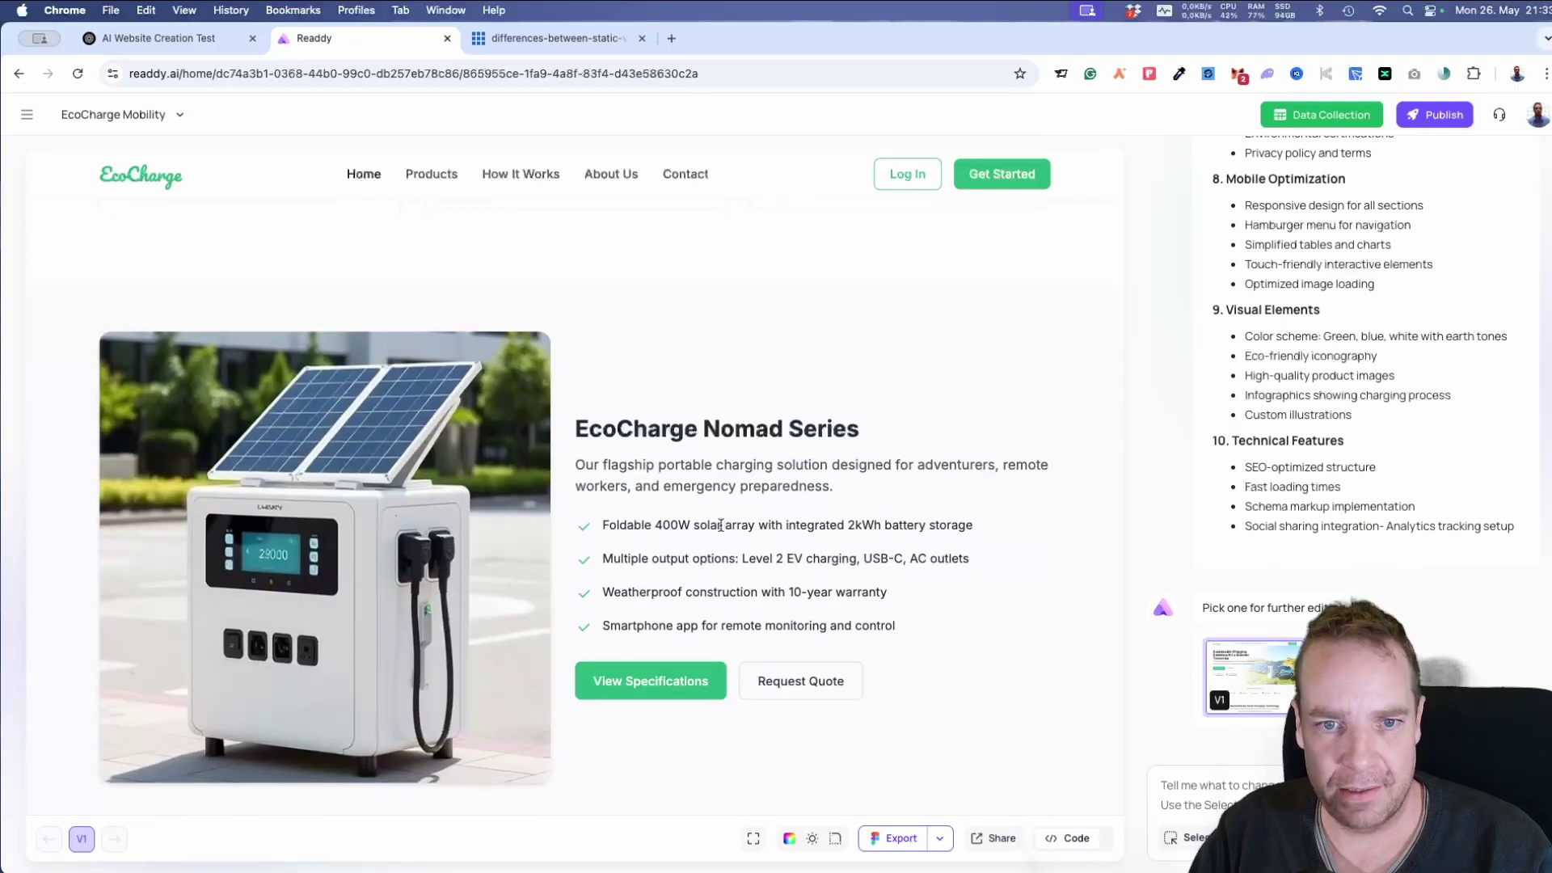
scroll(880, 580, down, 7)
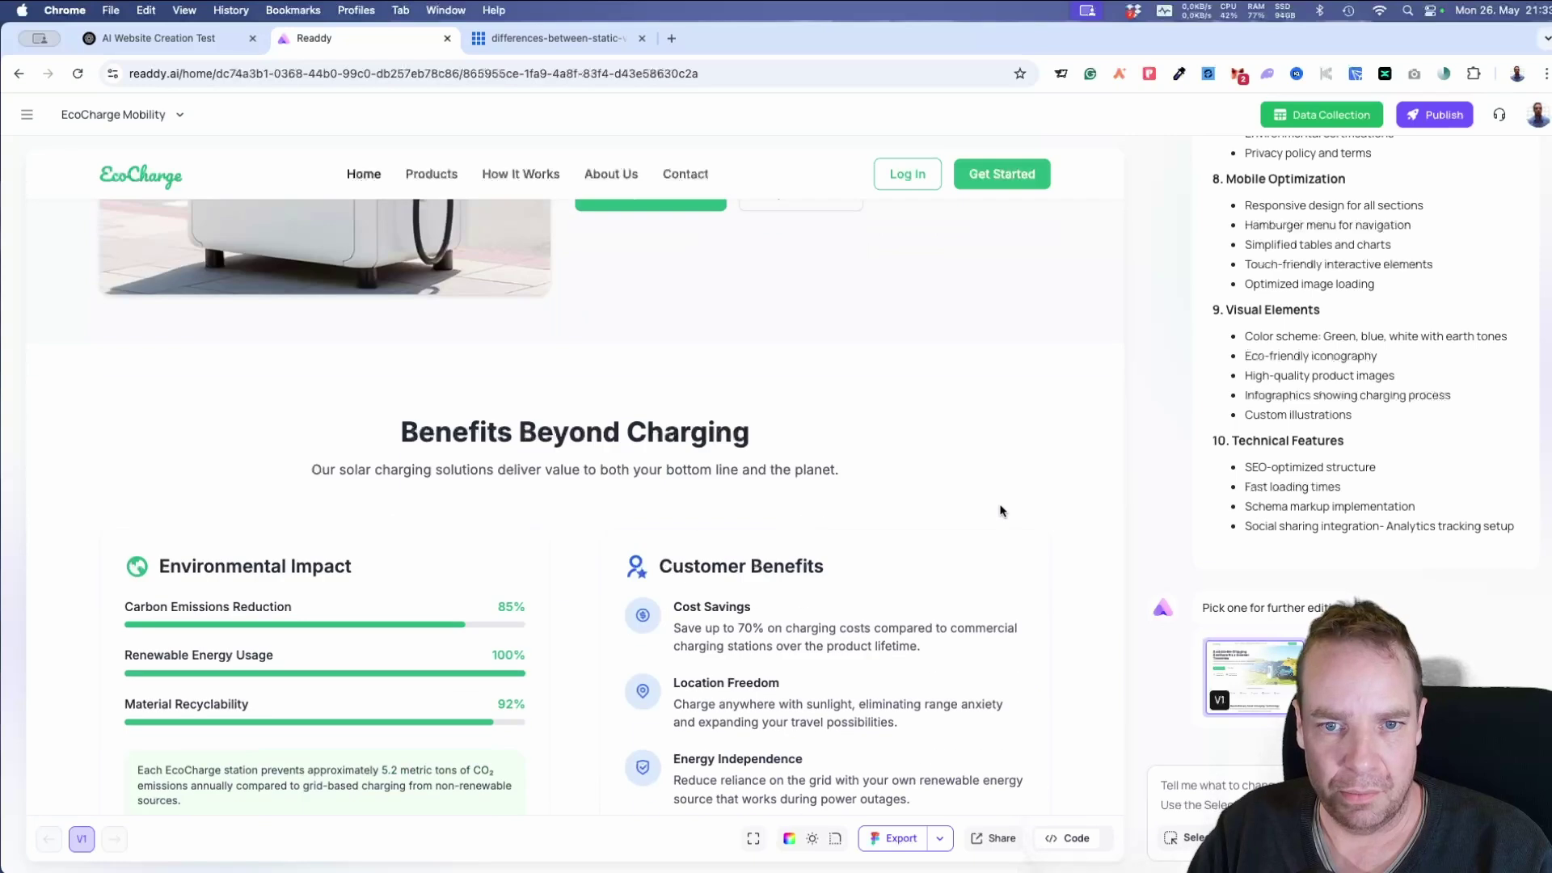
scroll(892, 458, down, 9)
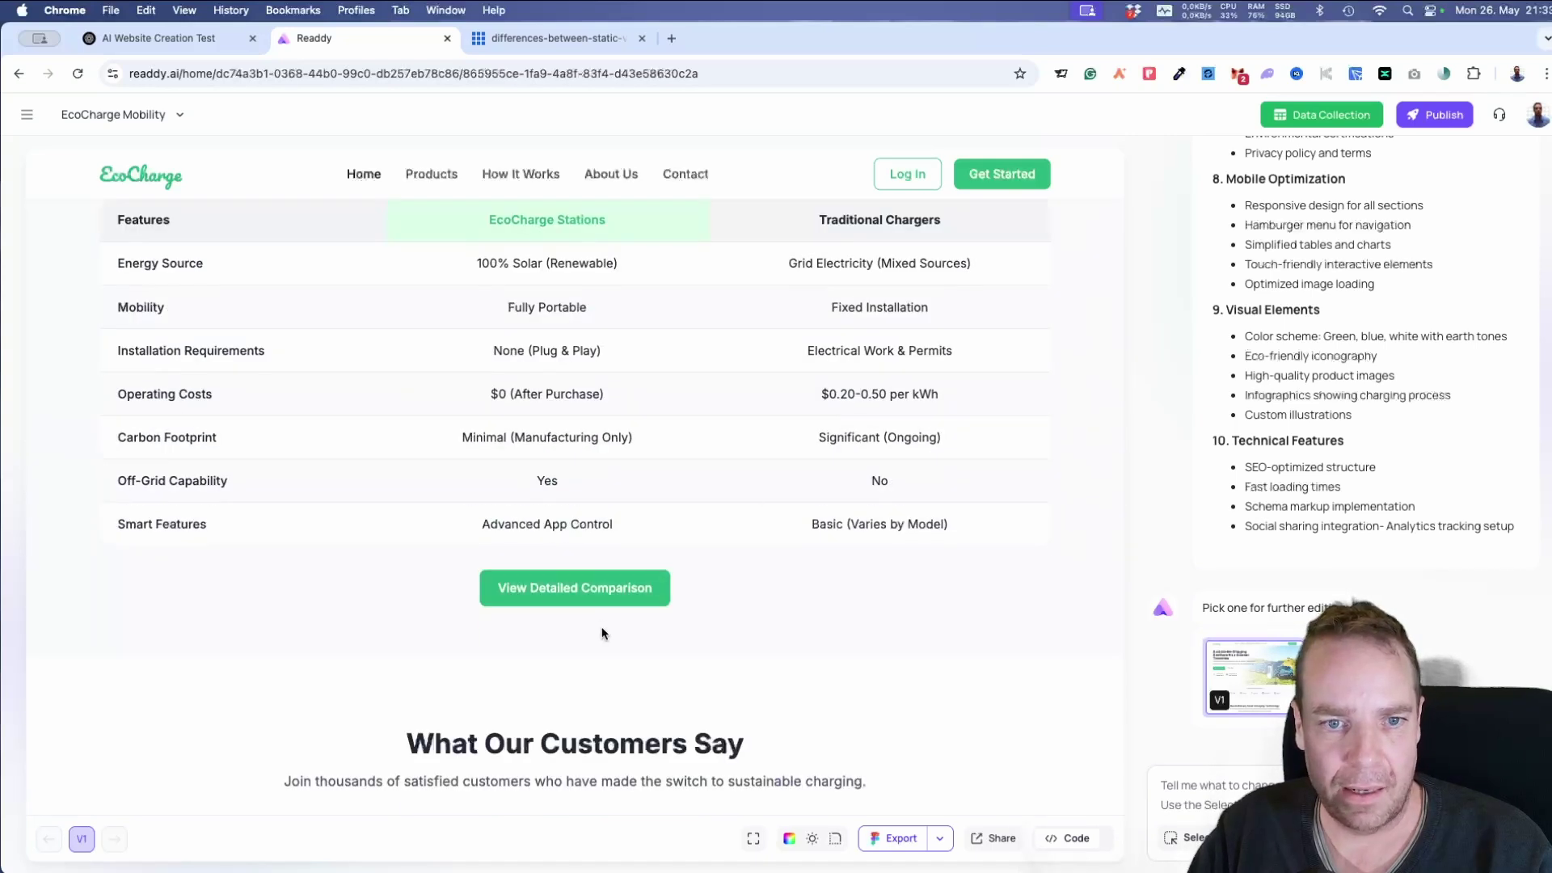
scroll(679, 416, down, 12)
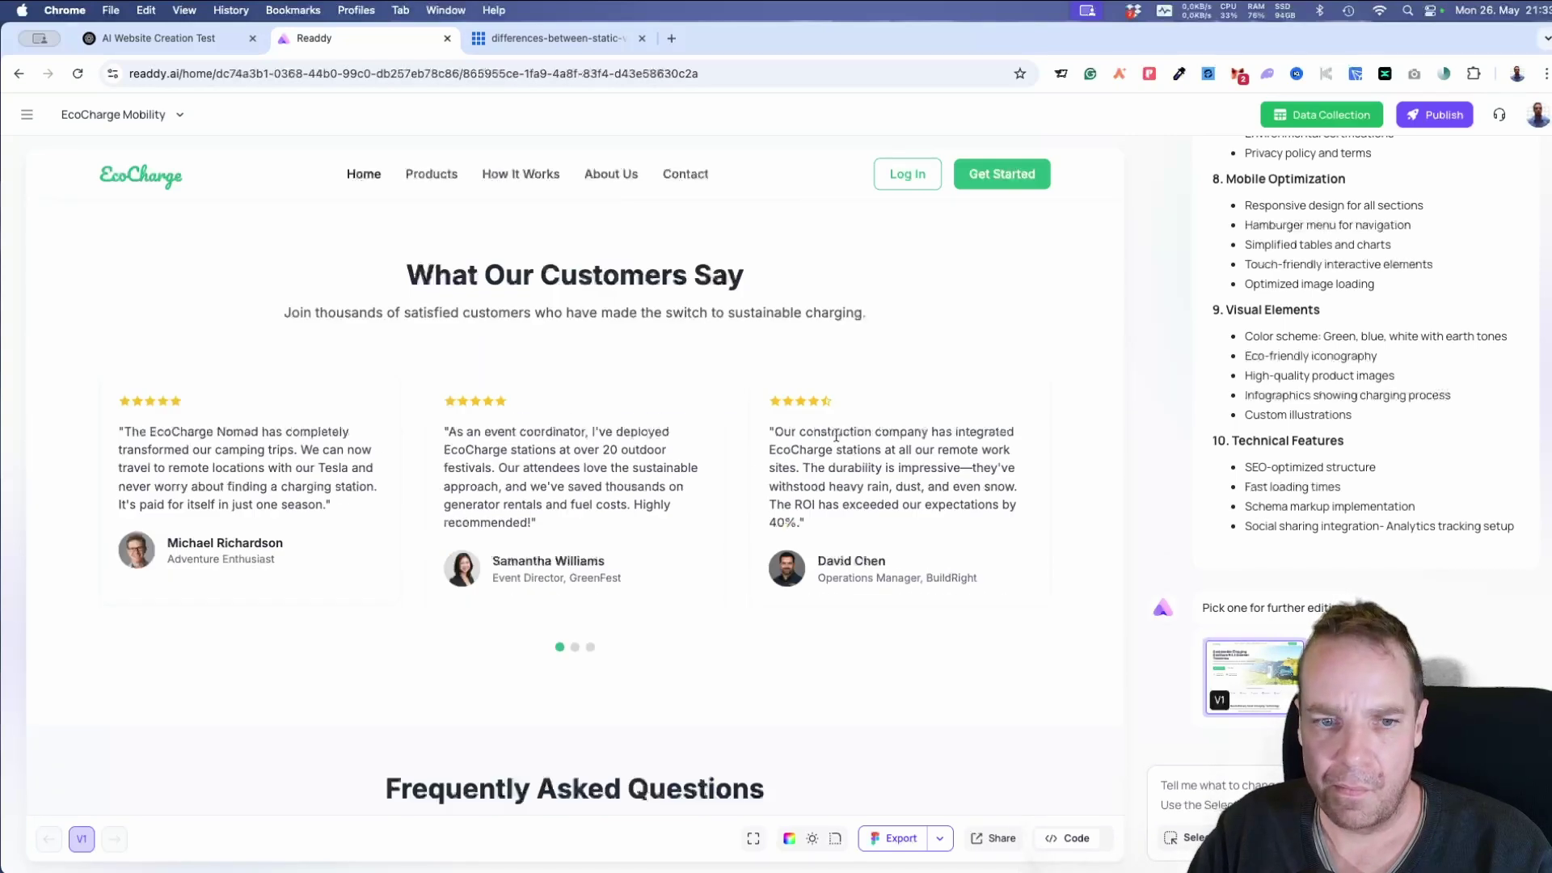
Step: Test the testimonial carousel's page dots and the FAQ toggle about connecting multiple EcoCharge stations together
scroll(532, 540, up, 5)
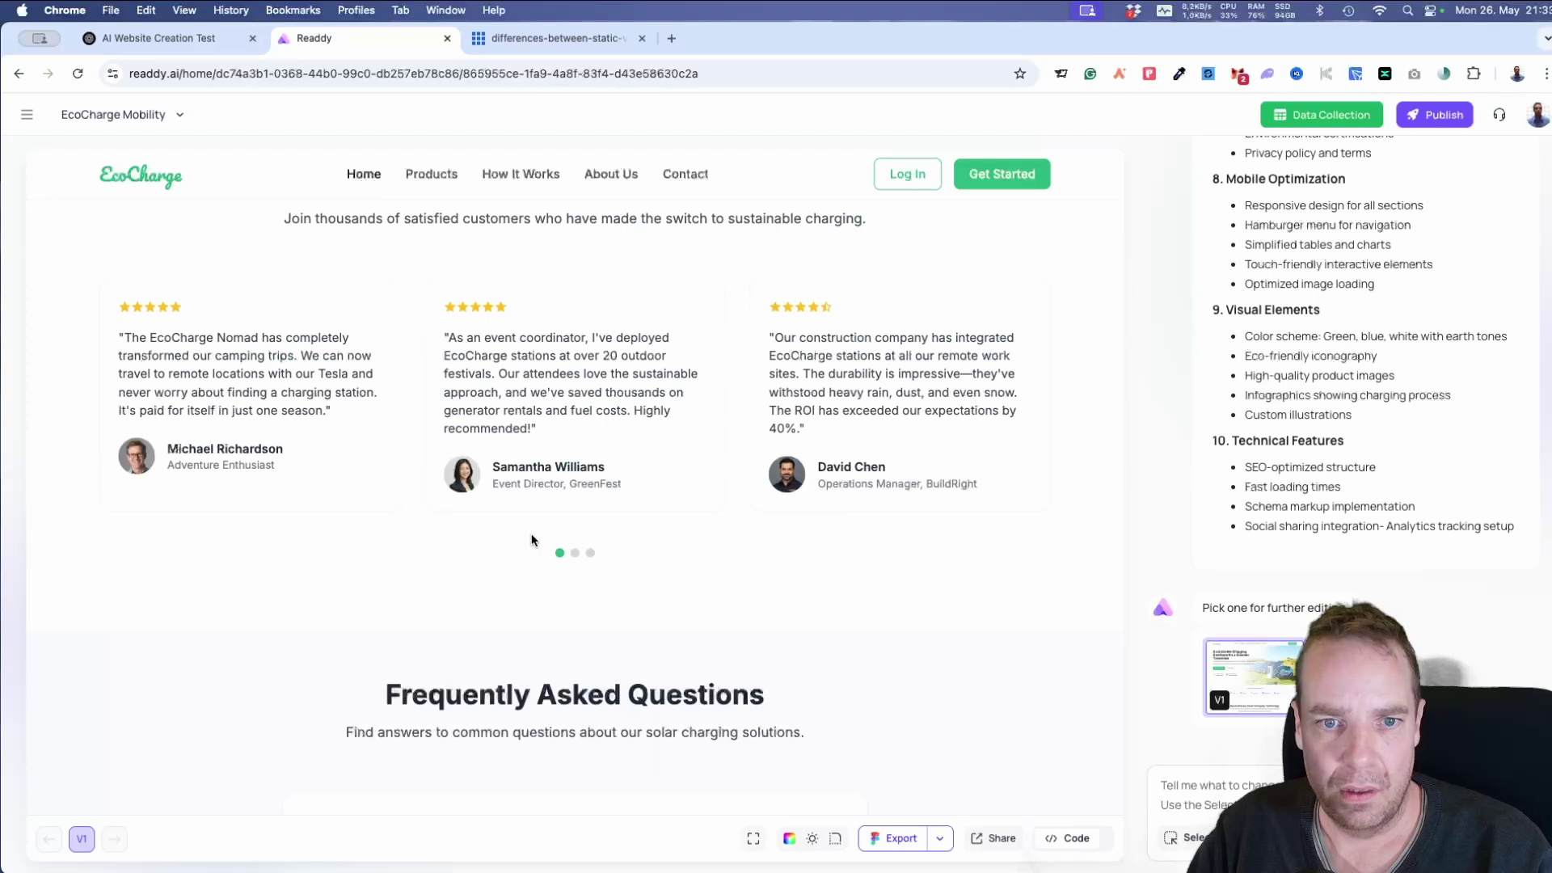
click(588, 554)
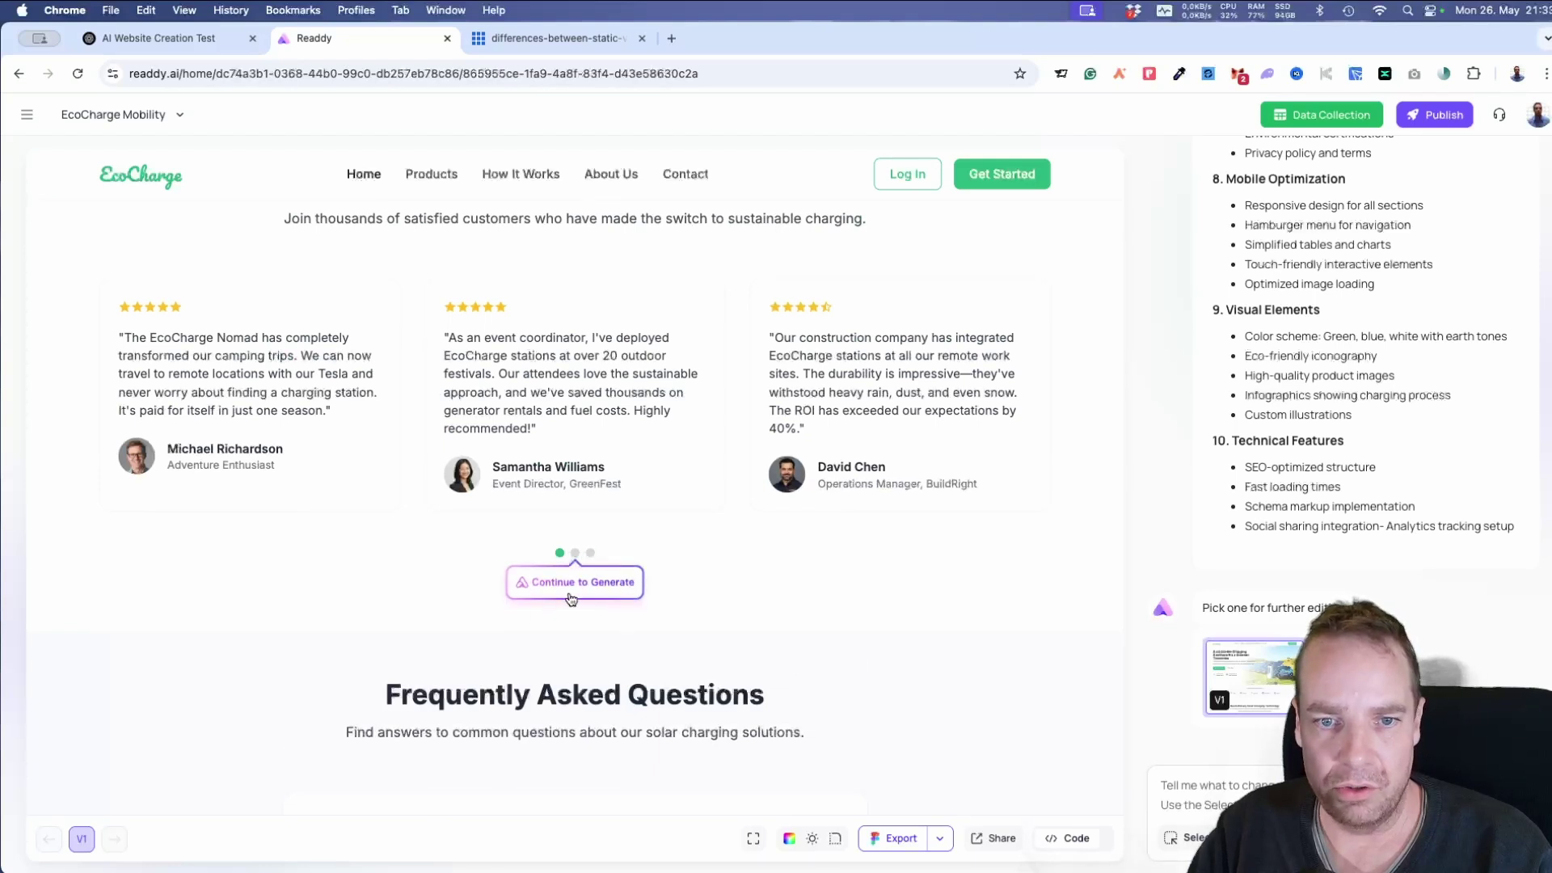
scroll(786, 602, down, 14)
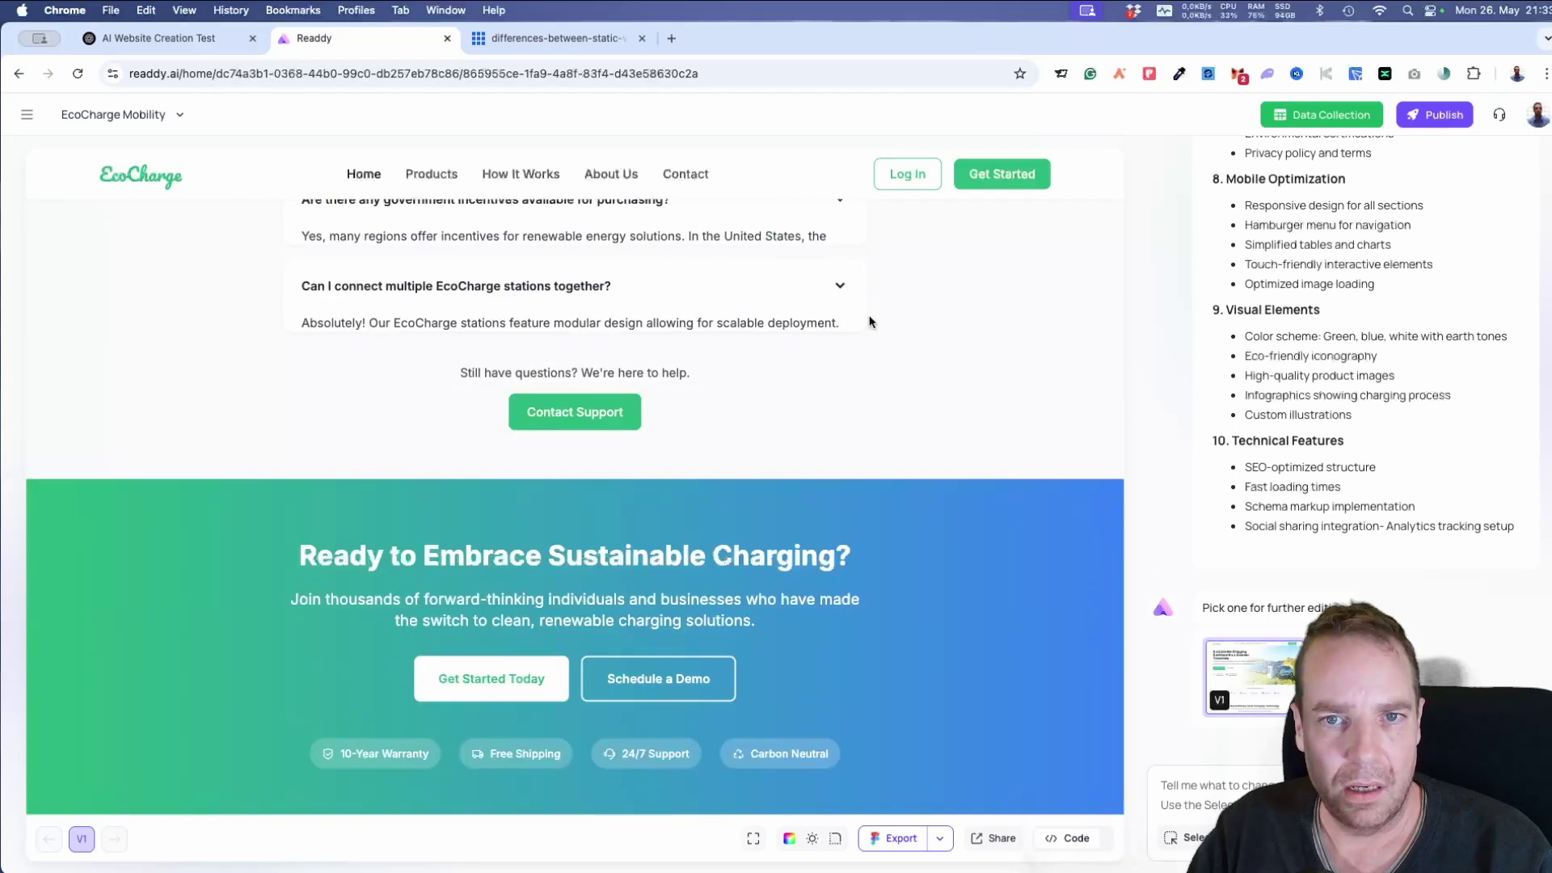
click(840, 285)
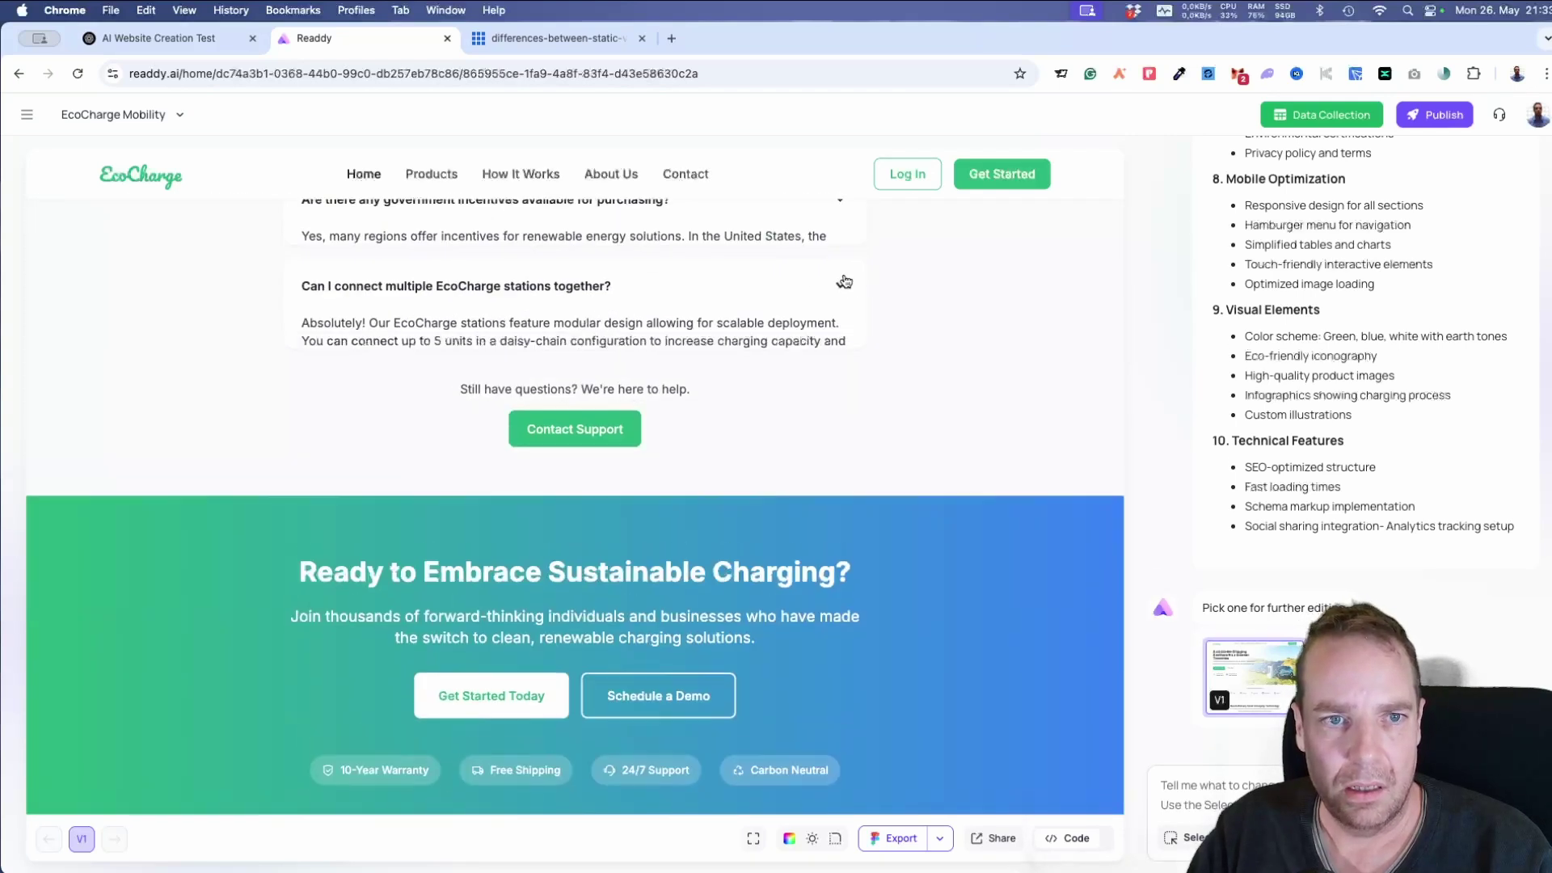
click(839, 285)
scroll(1003, 404, down, 6)
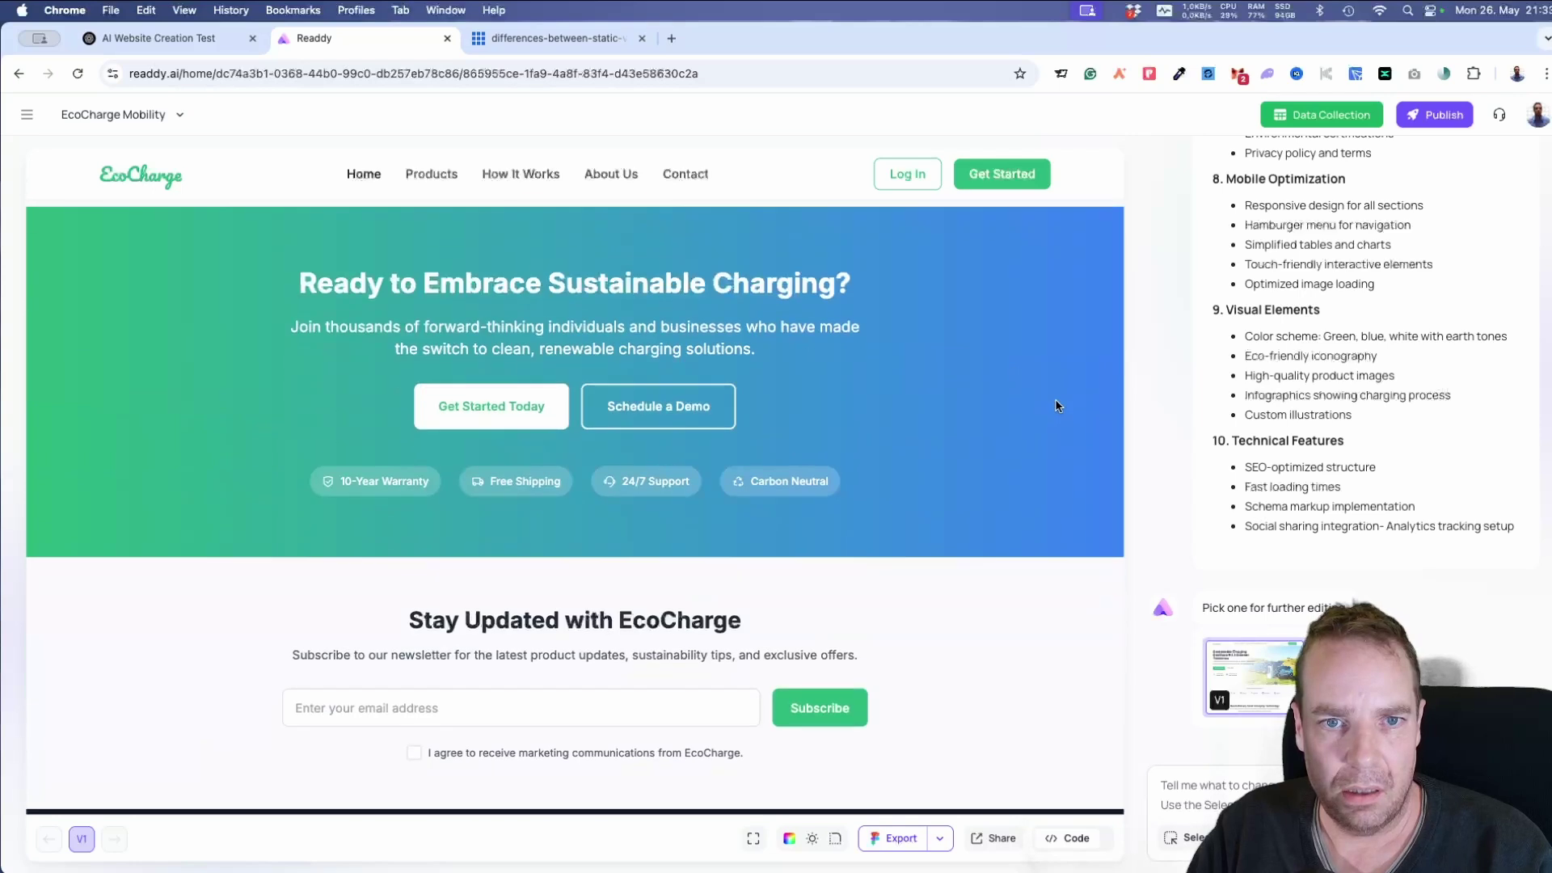
Step: Generate a Products page from the homepage's Products navigation link, using the proposed outline
scroll(1046, 429, up, 4)
scroll(708, 375, up, 20)
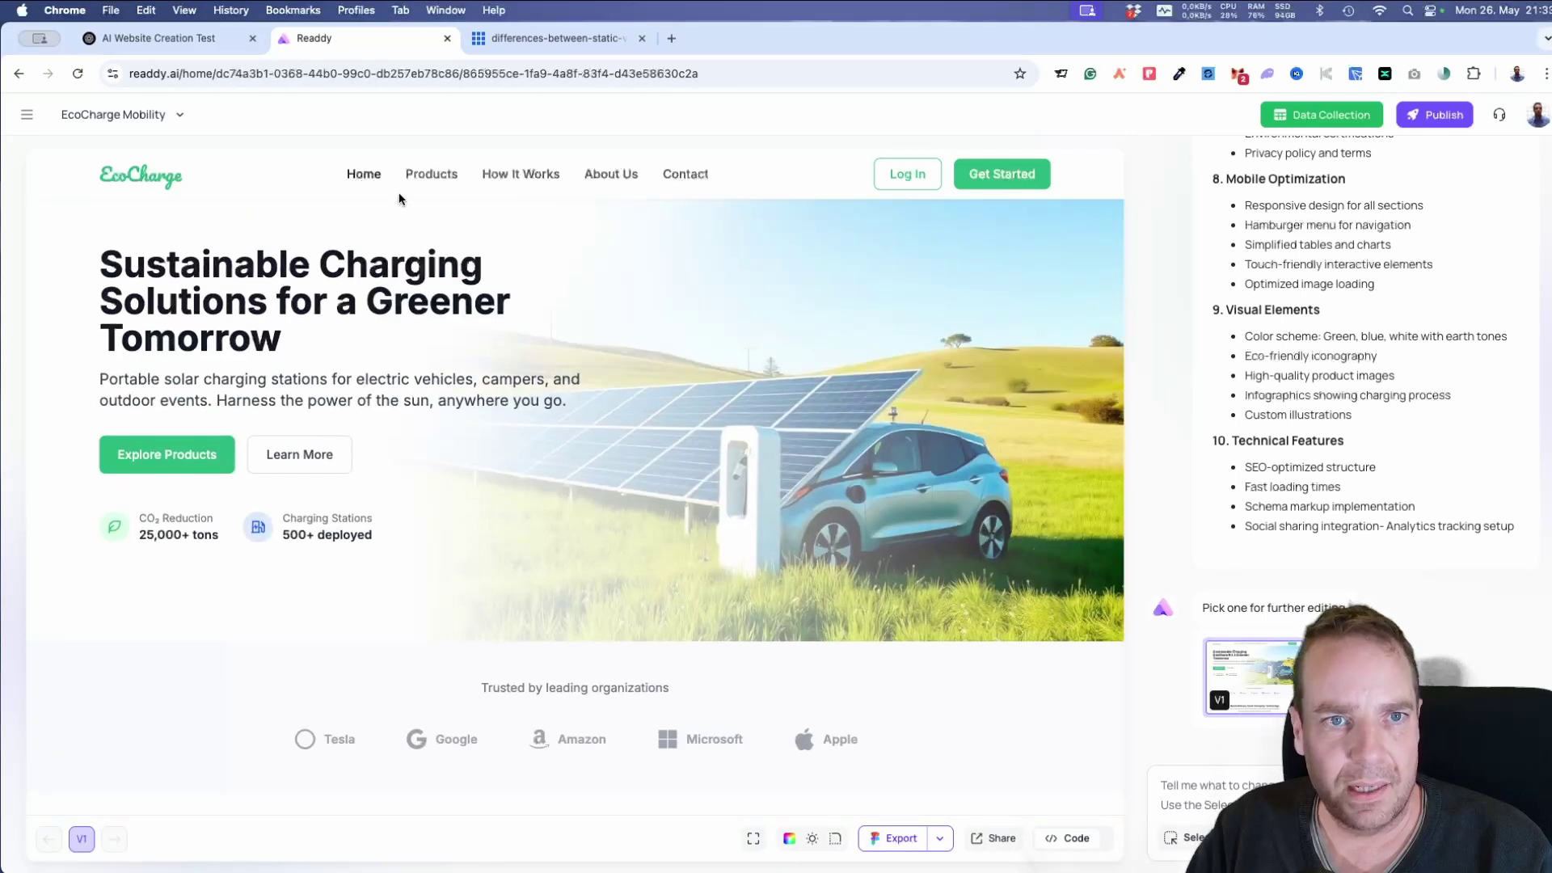
mouse_move(444, 178)
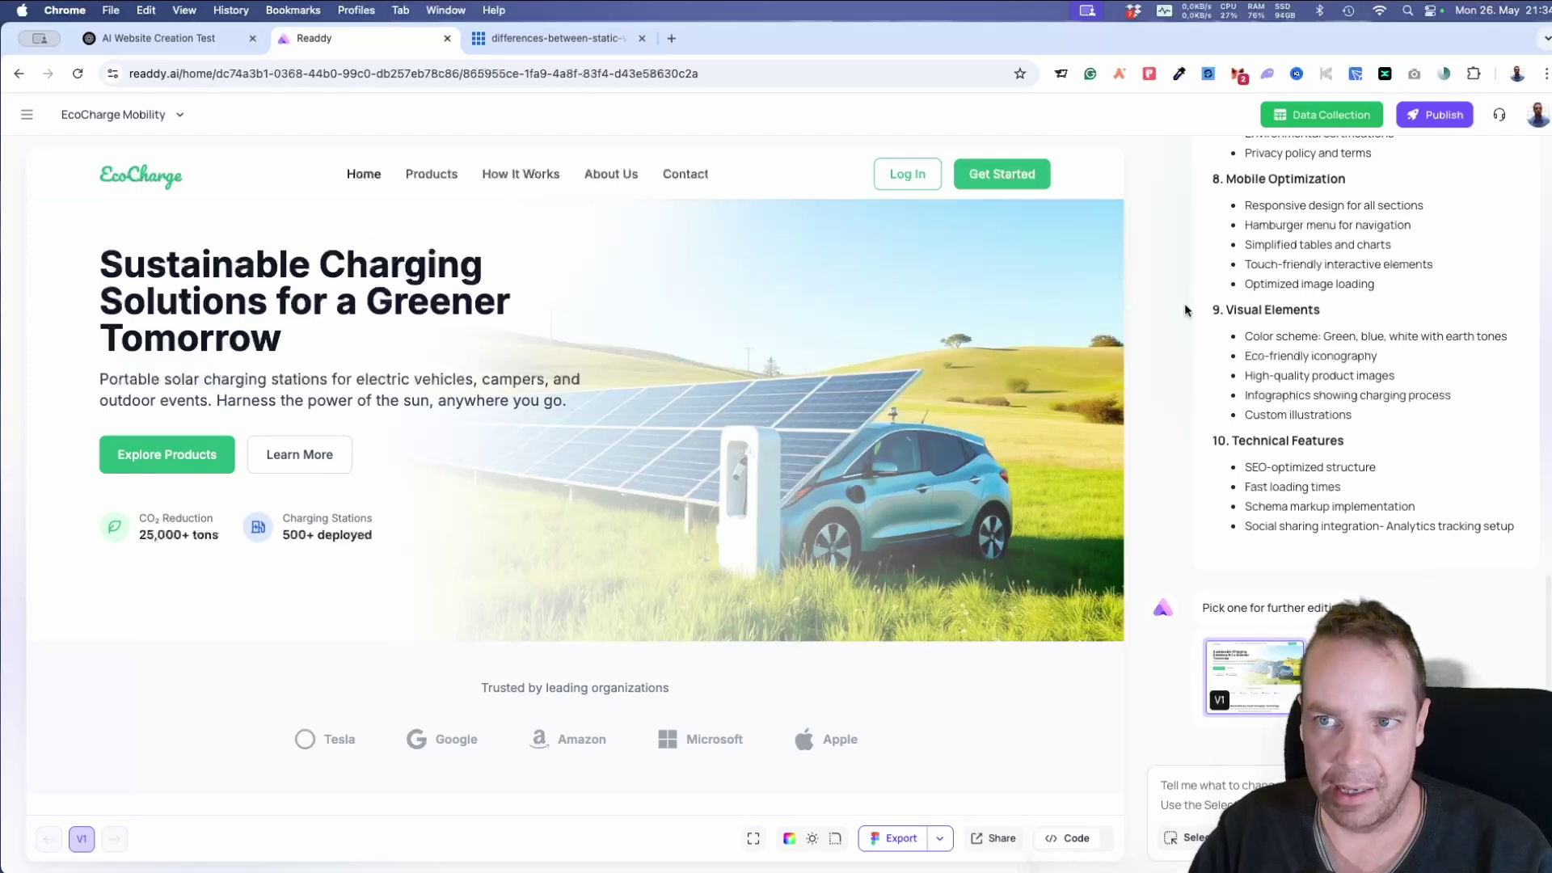
click(433, 174)
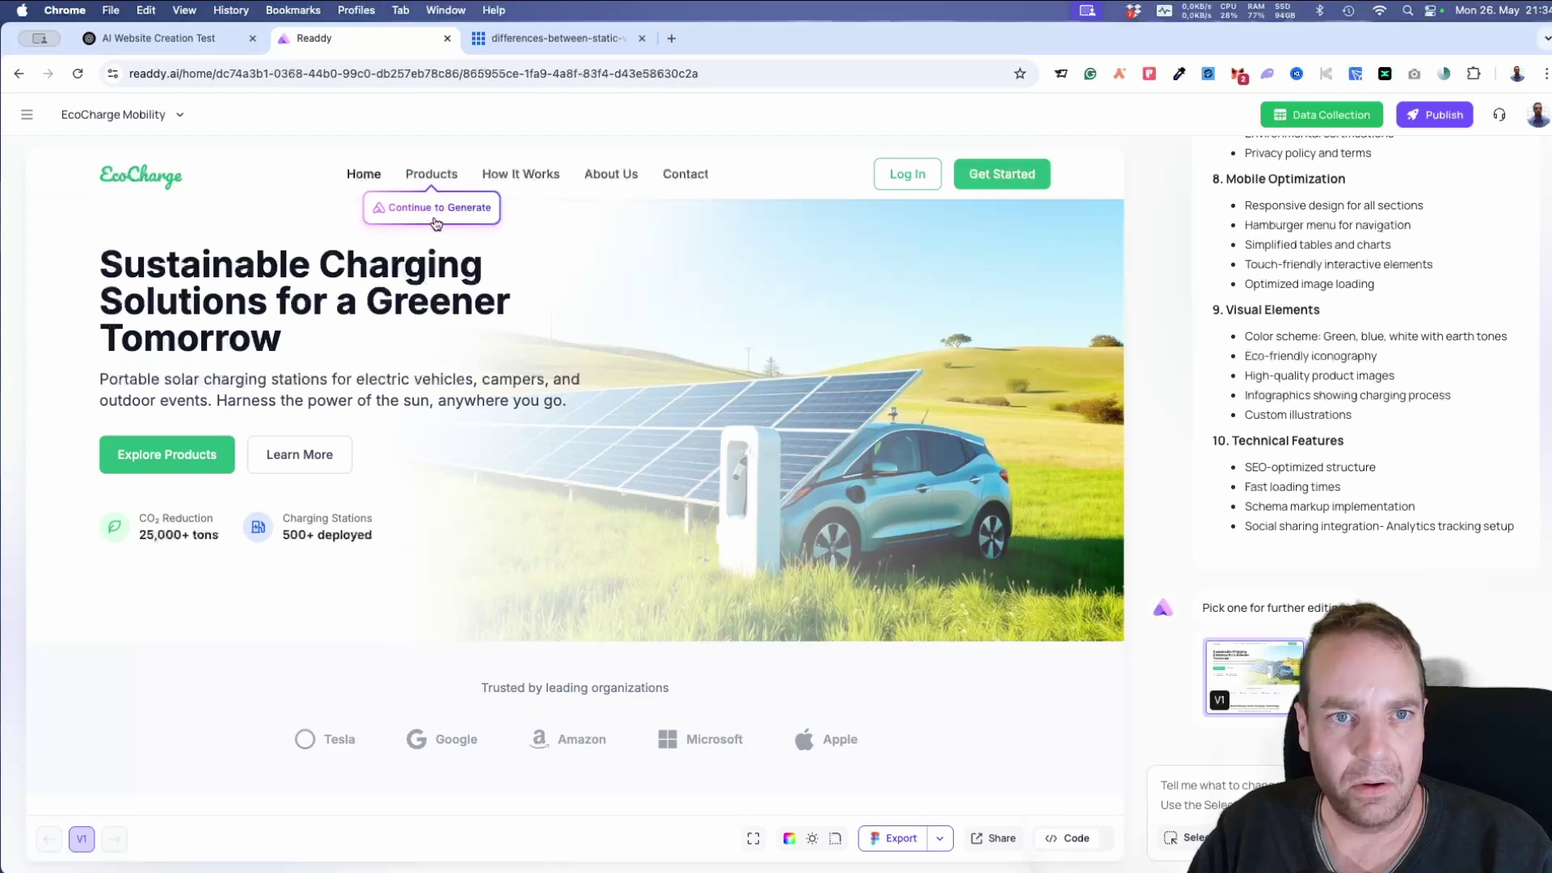
click(438, 207)
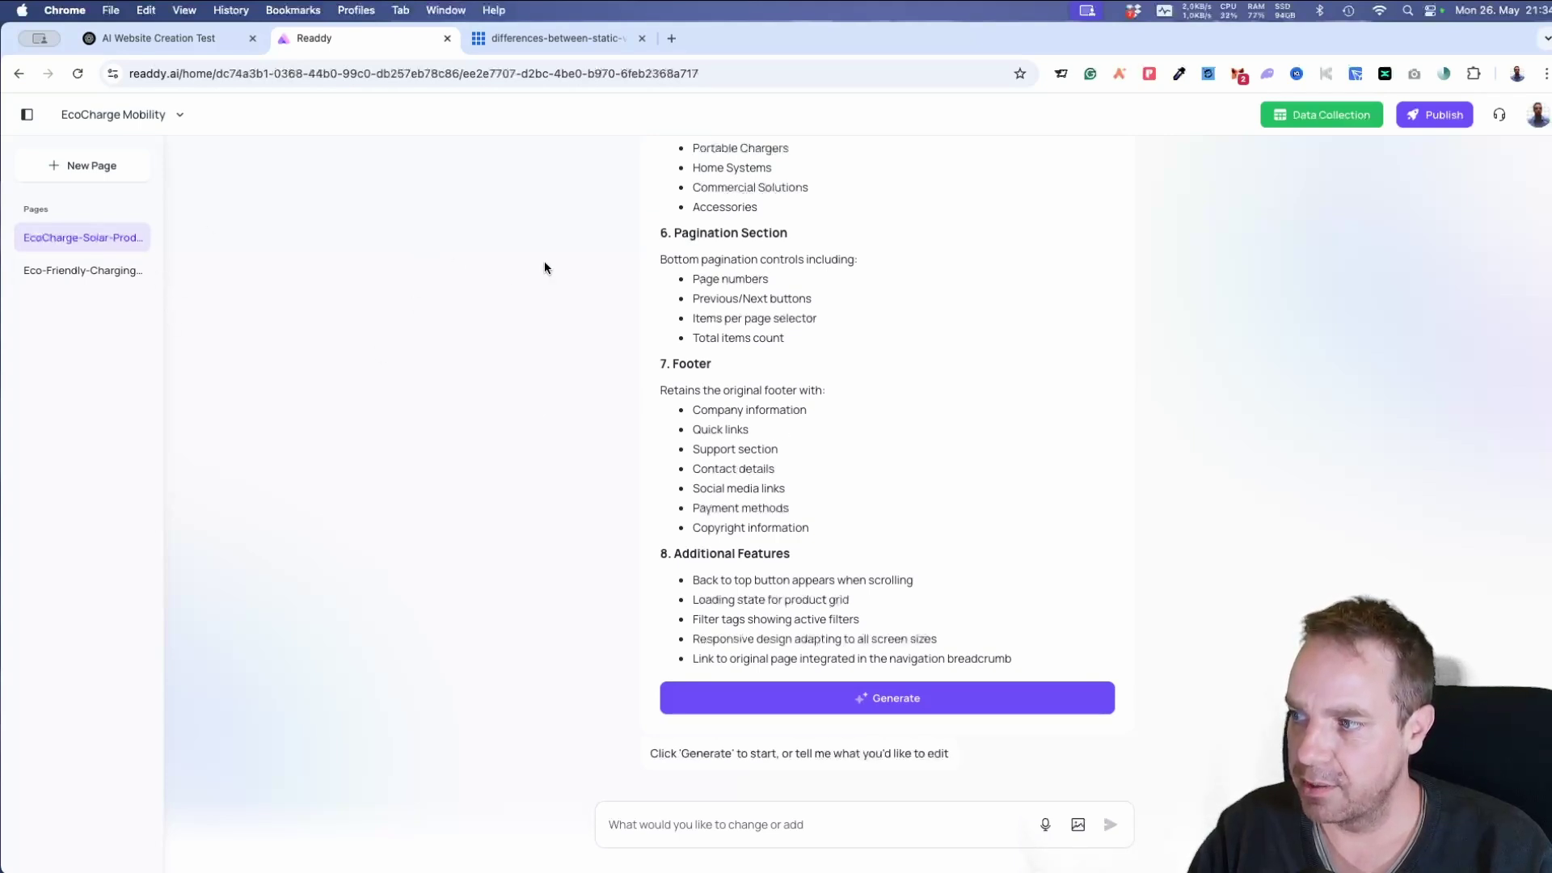
click(918, 702)
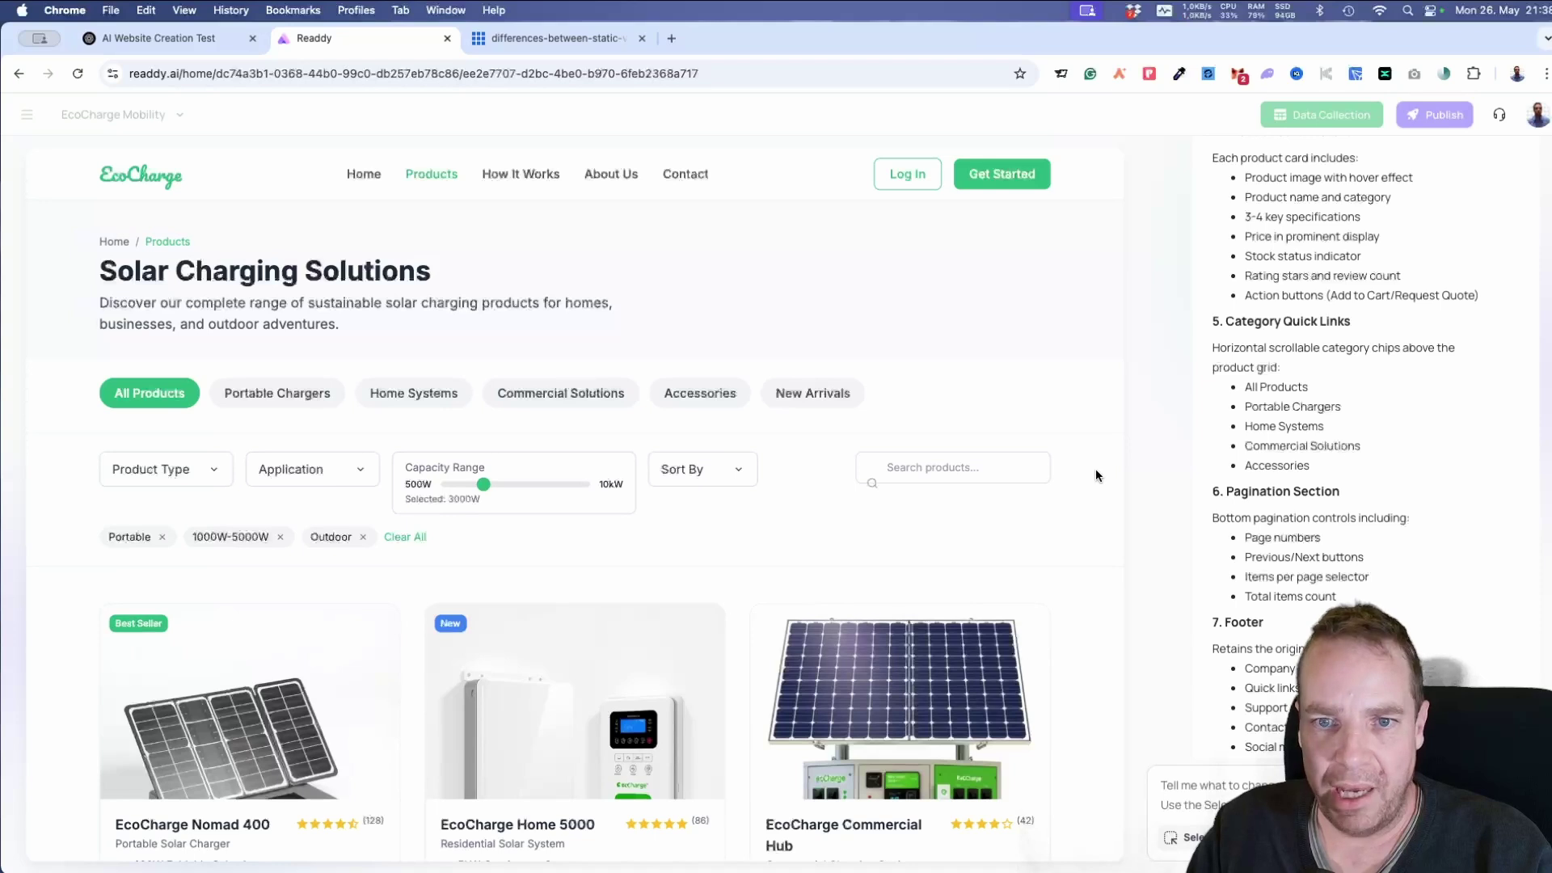
Step: Examine the generated Products page's category chips, filters and product cards
scroll(1093, 473, down, 1)
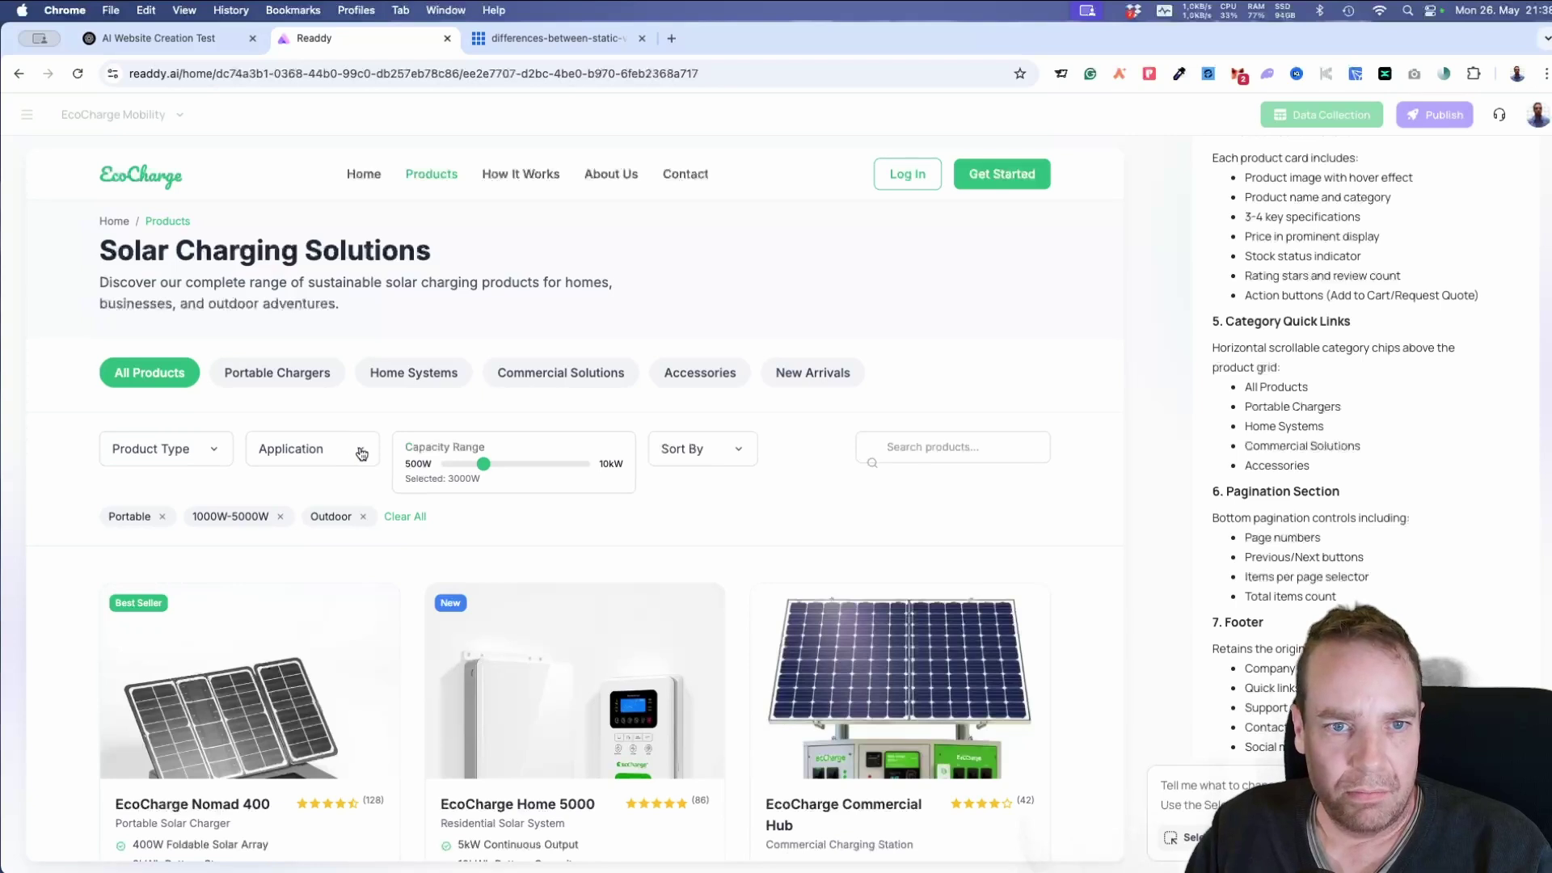
scroll(918, 512, down, 5)
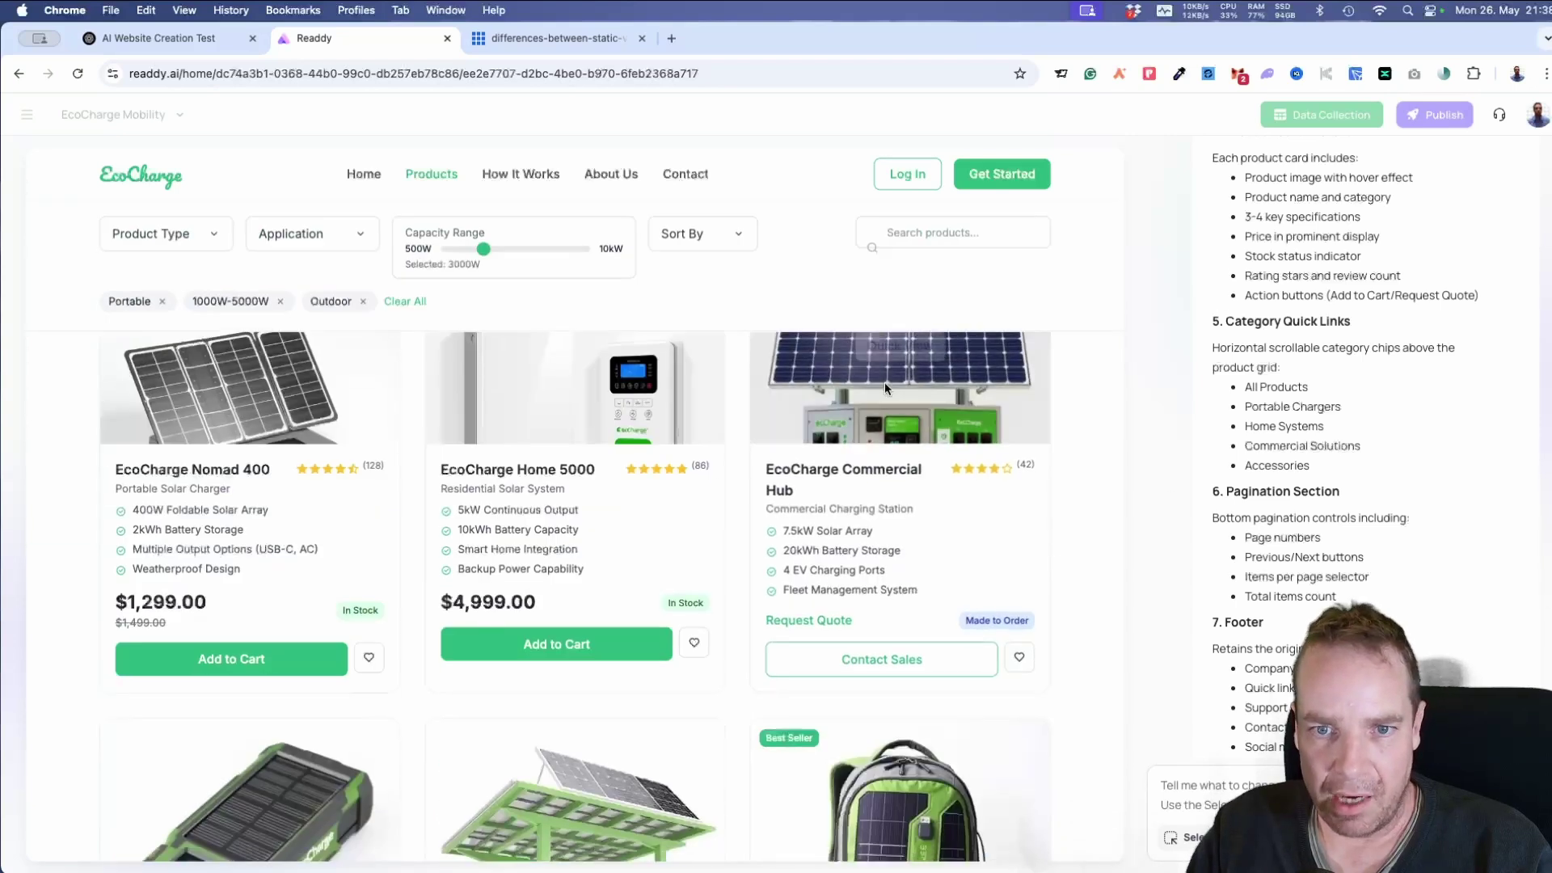
scroll(904, 661, up, 5)
scroll(889, 566, down, 3)
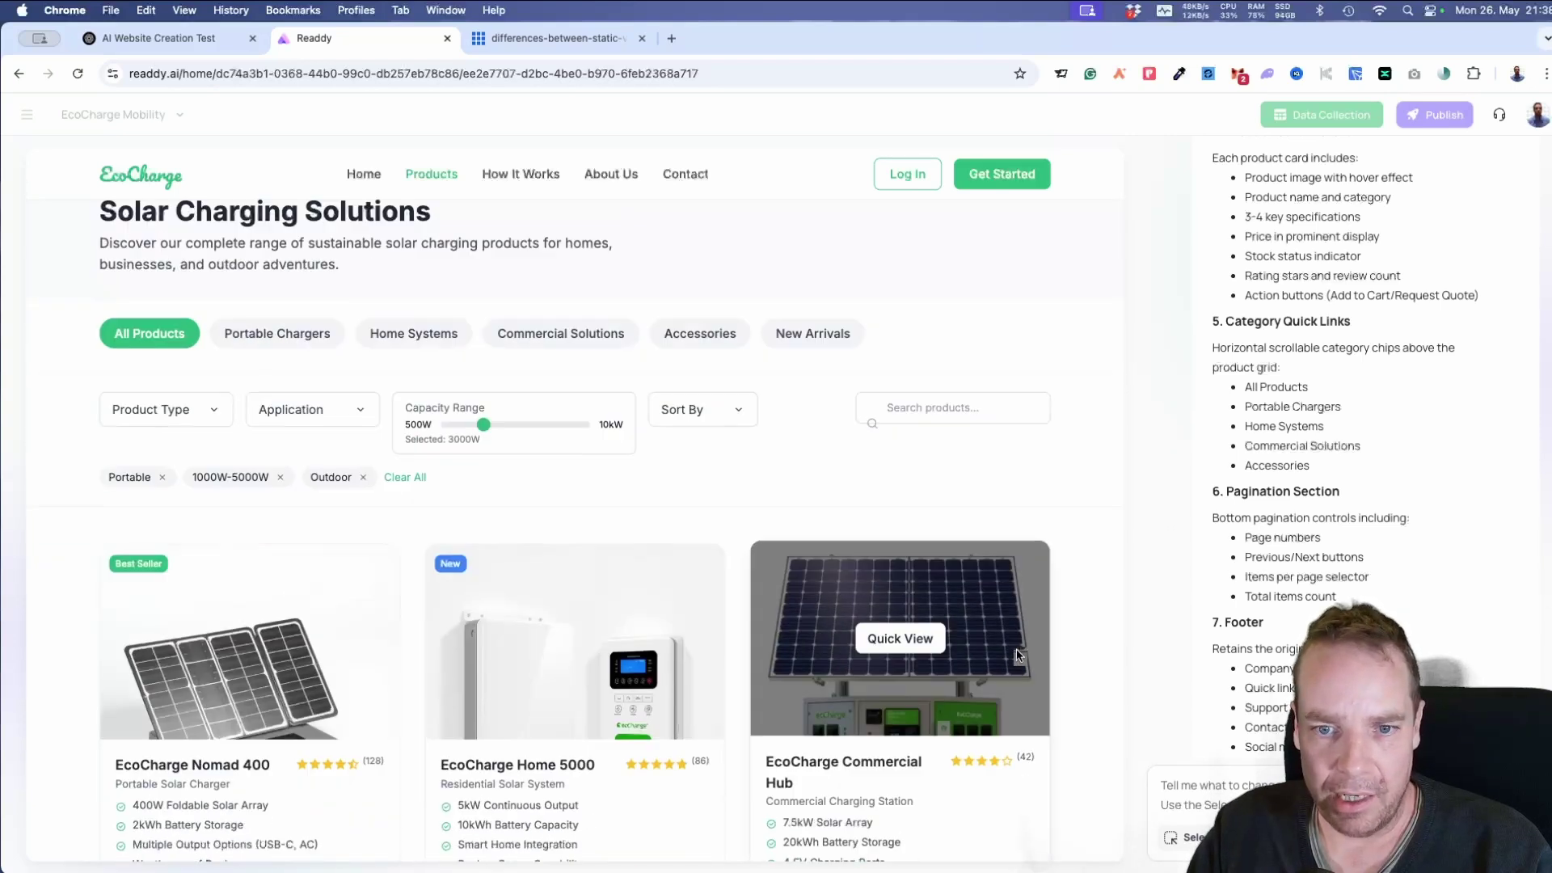
scroll(1040, 590, down, 5)
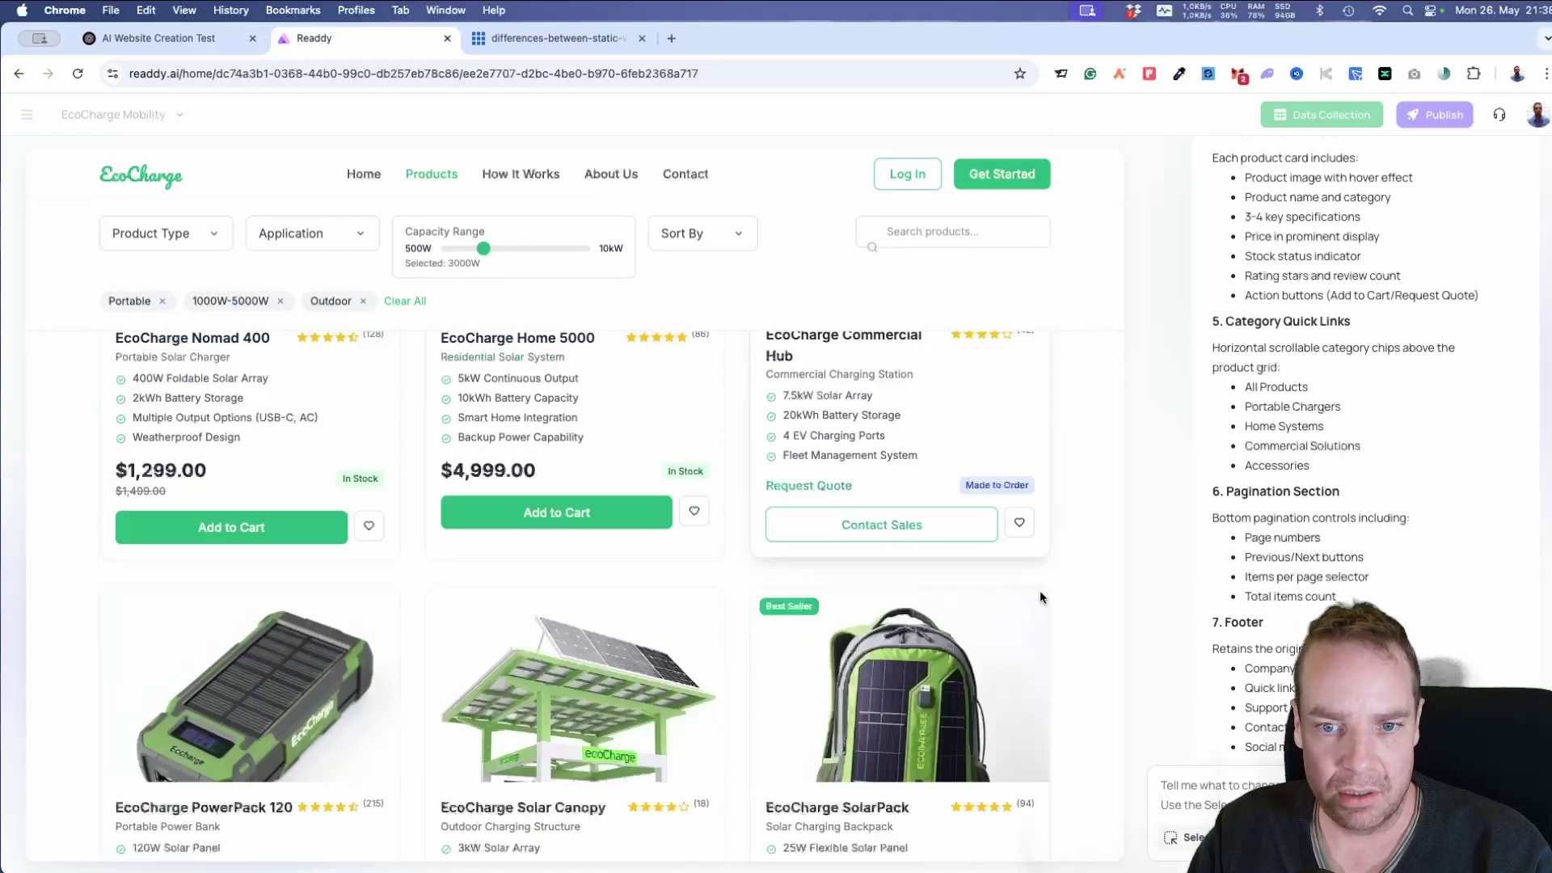
scroll(1044, 595, down, 10)
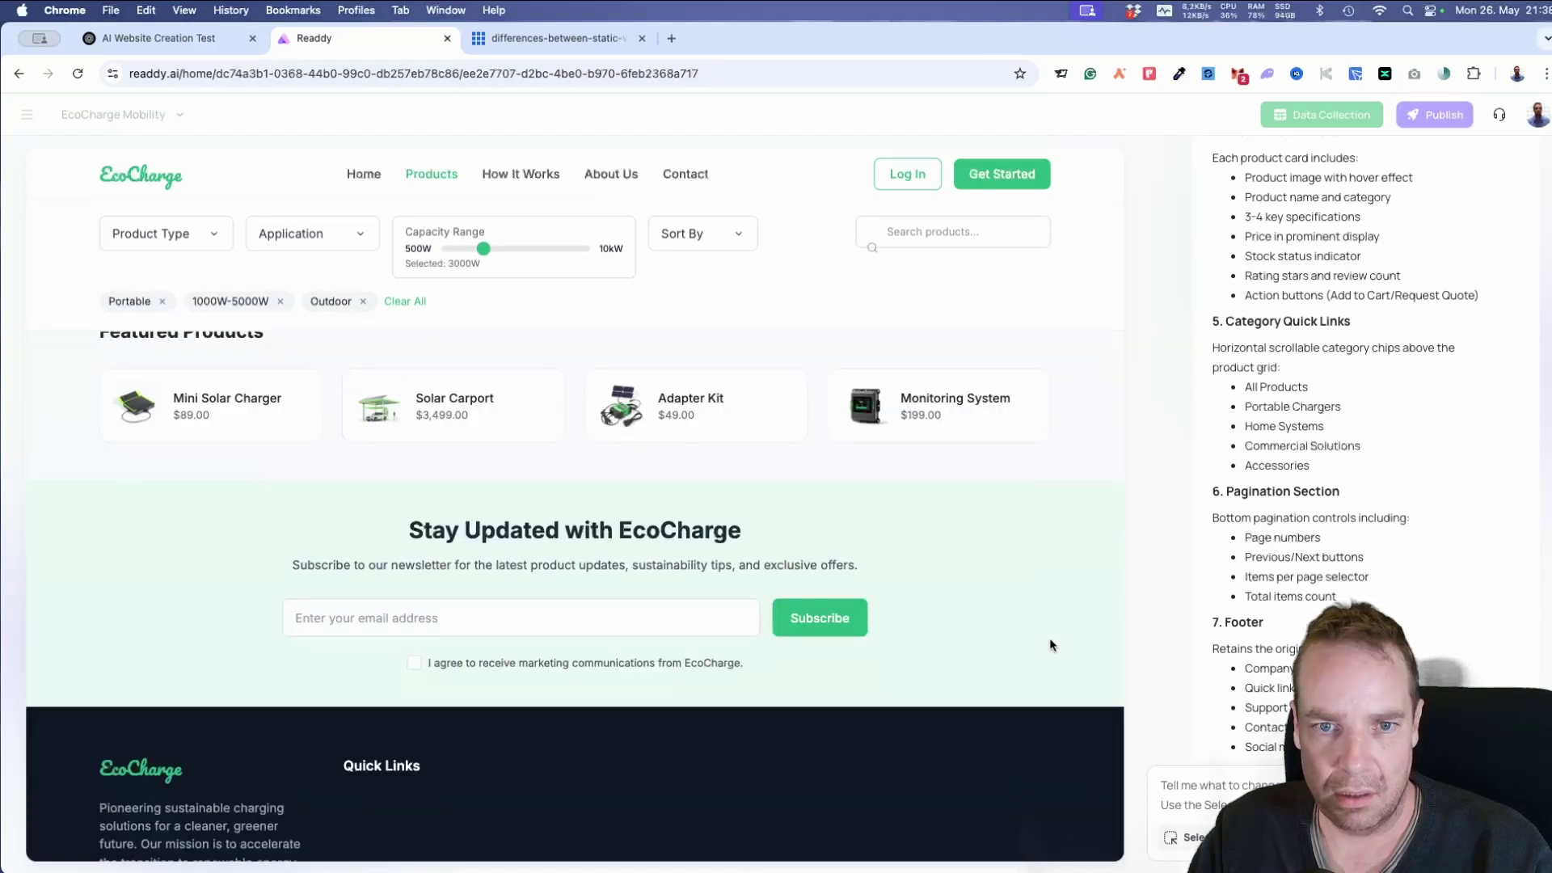
Step: Examine the Products page's pagination, featured products, newsletter form and footer links
scroll(1049, 637, up, 2)
scroll(1049, 632, up, 3)
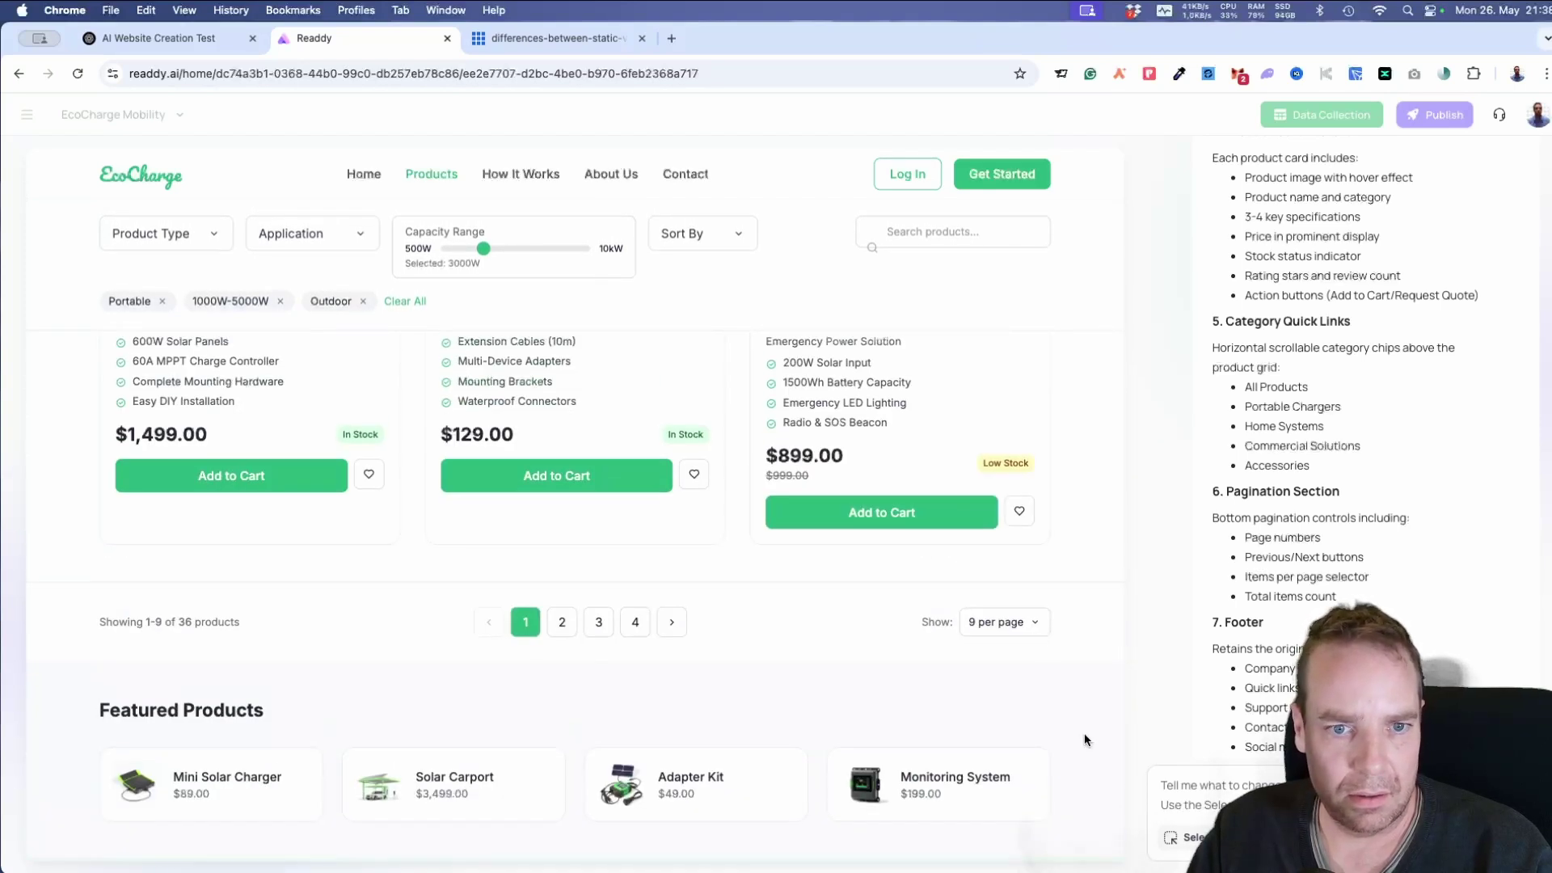
scroll(966, 631, up, 1)
scroll(808, 543, down, 6)
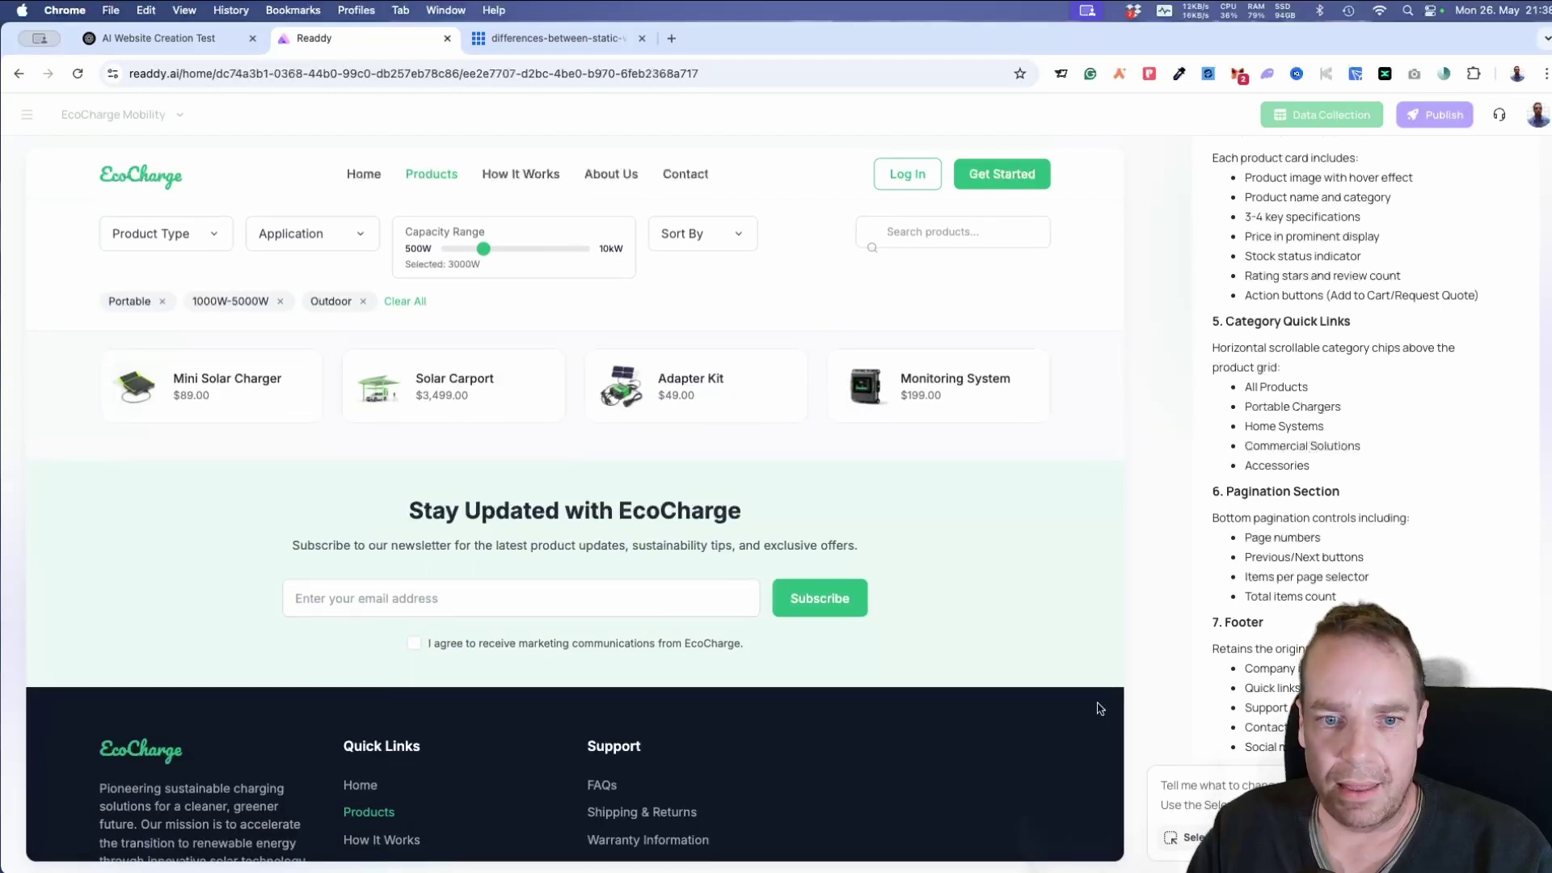
scroll(585, 679, down, 3)
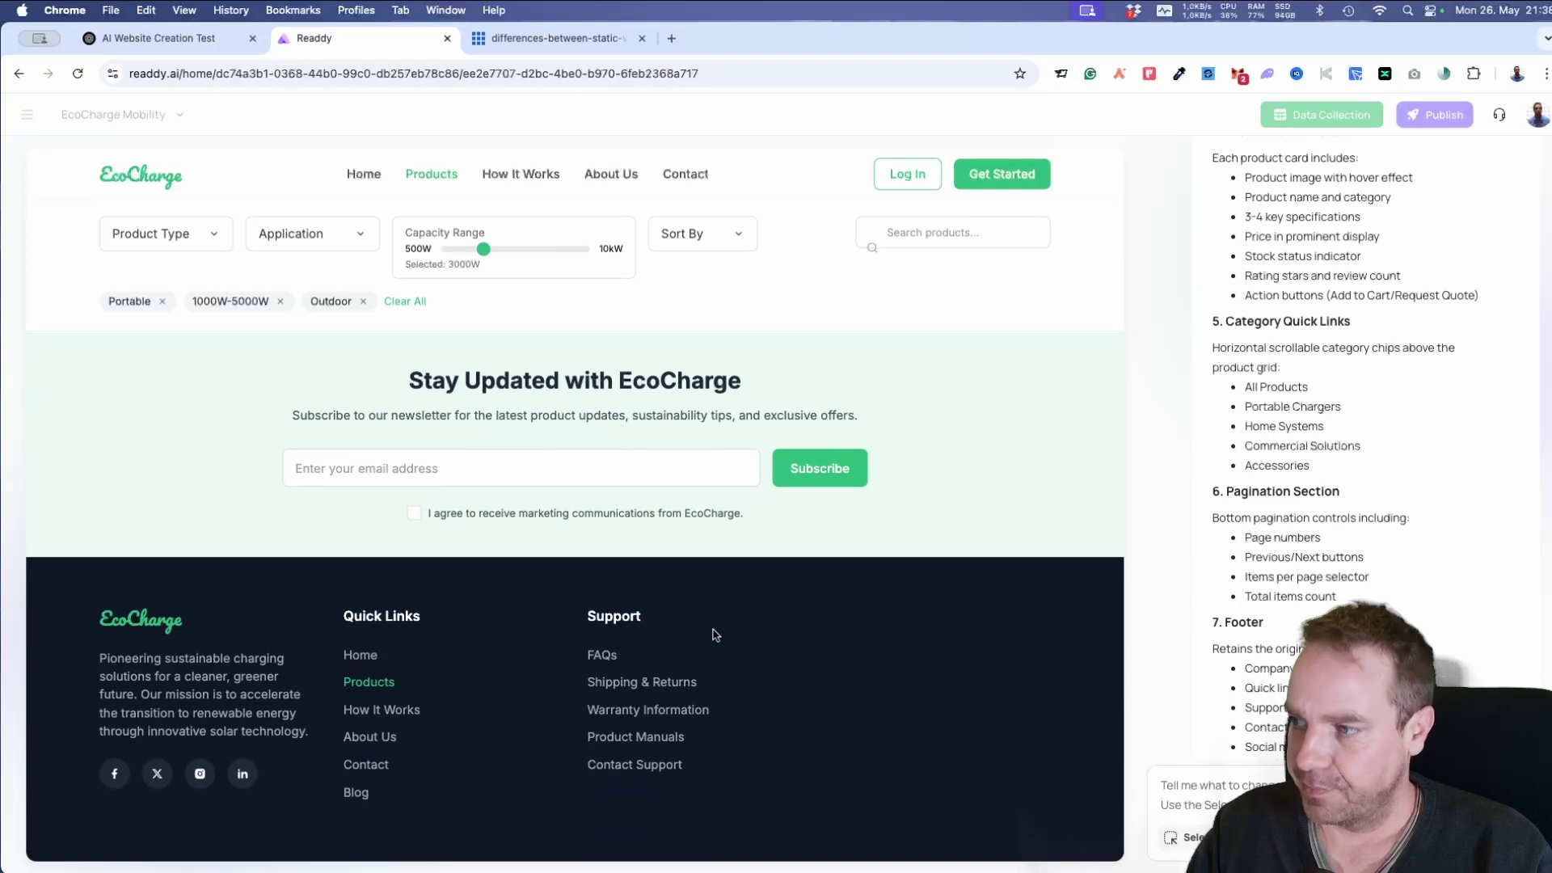
scroll(714, 634, up, 8)
scroll(744, 623, down, 7)
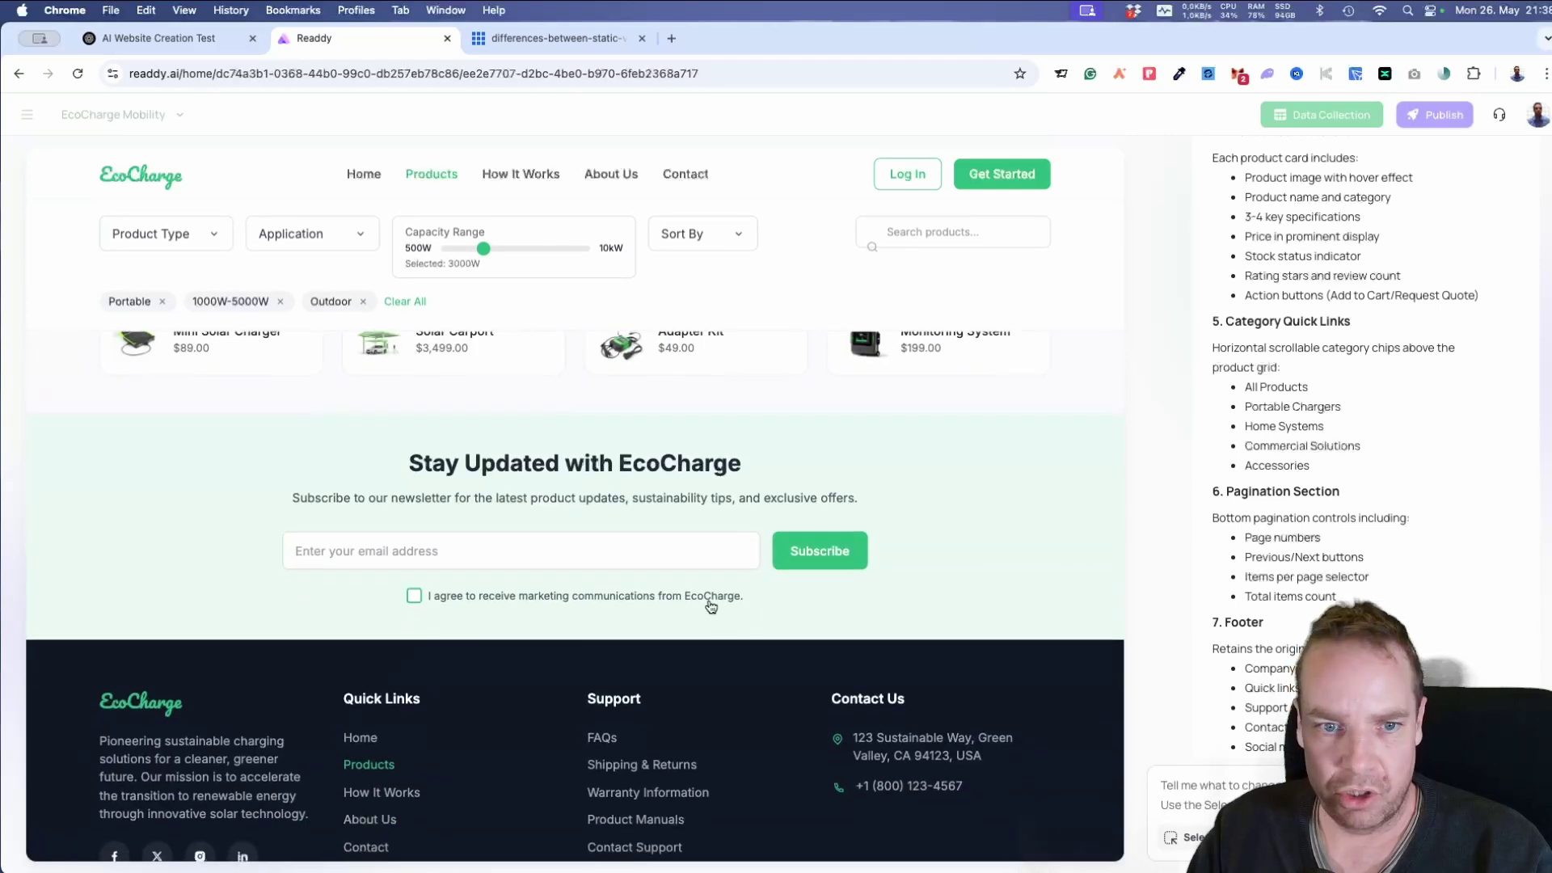
scroll(1050, 670, up, 9)
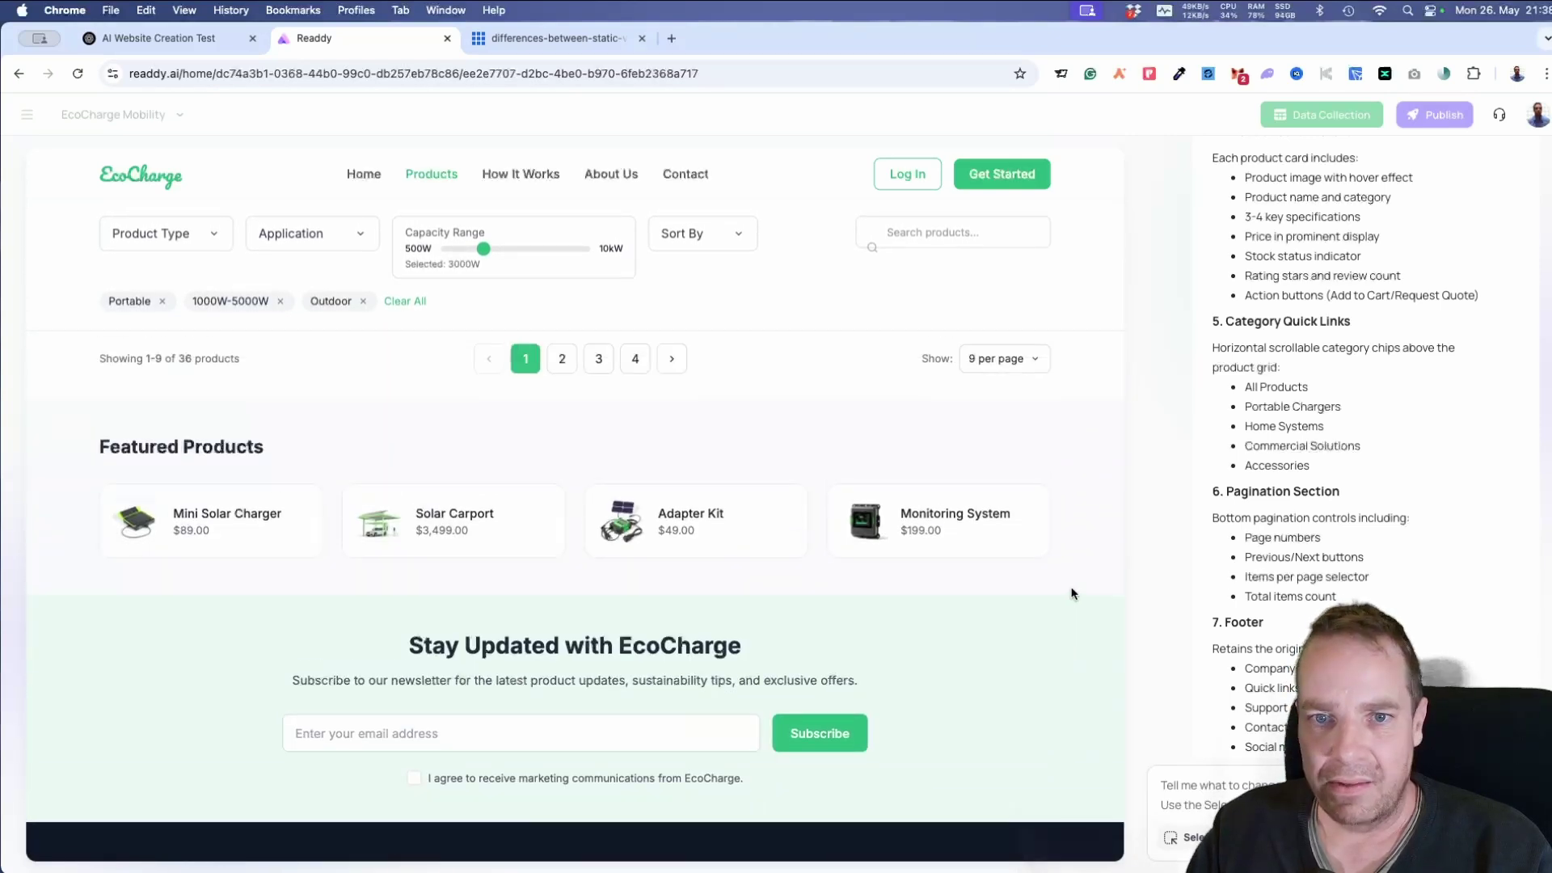
scroll(1100, 678, up, 2)
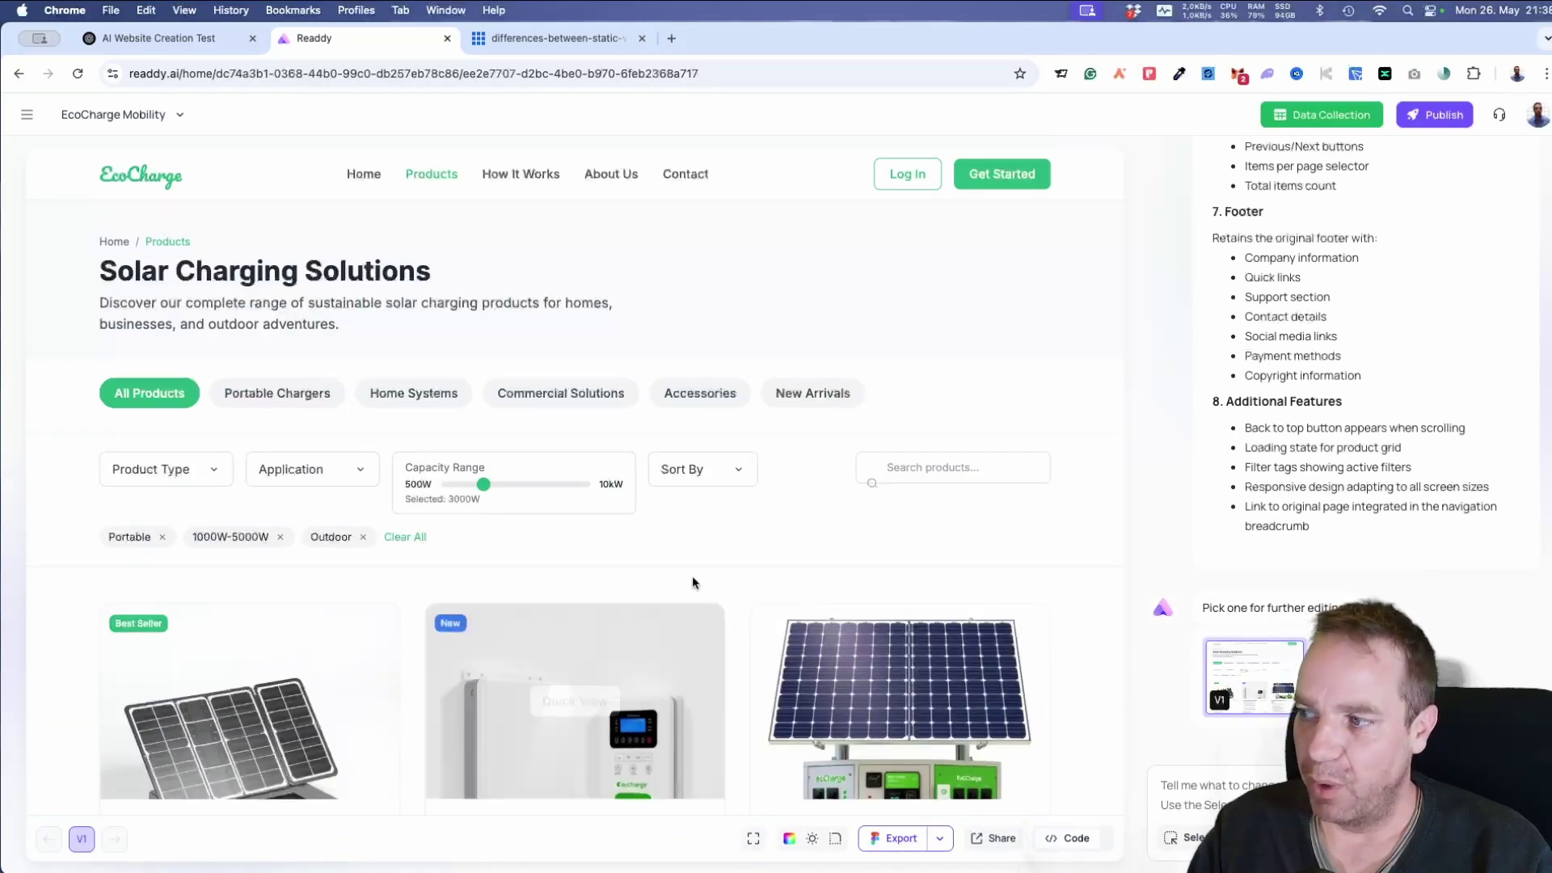
Step: Review the completed Products page from its header down to the footer's contact details and back
mouse_move(699, 608)
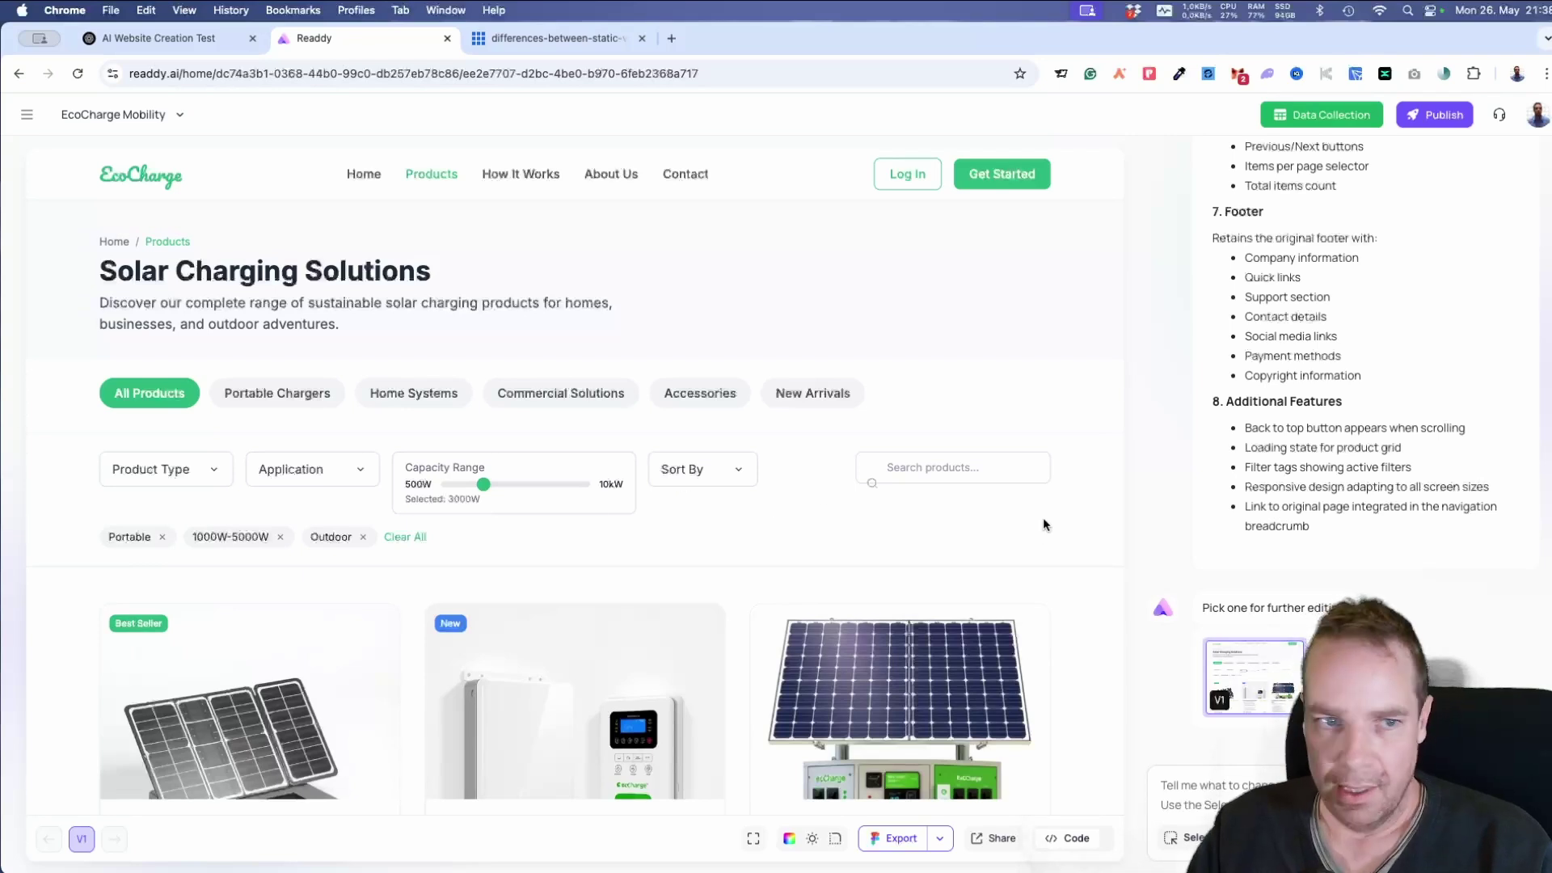
scroll(1071, 418, down, 10)
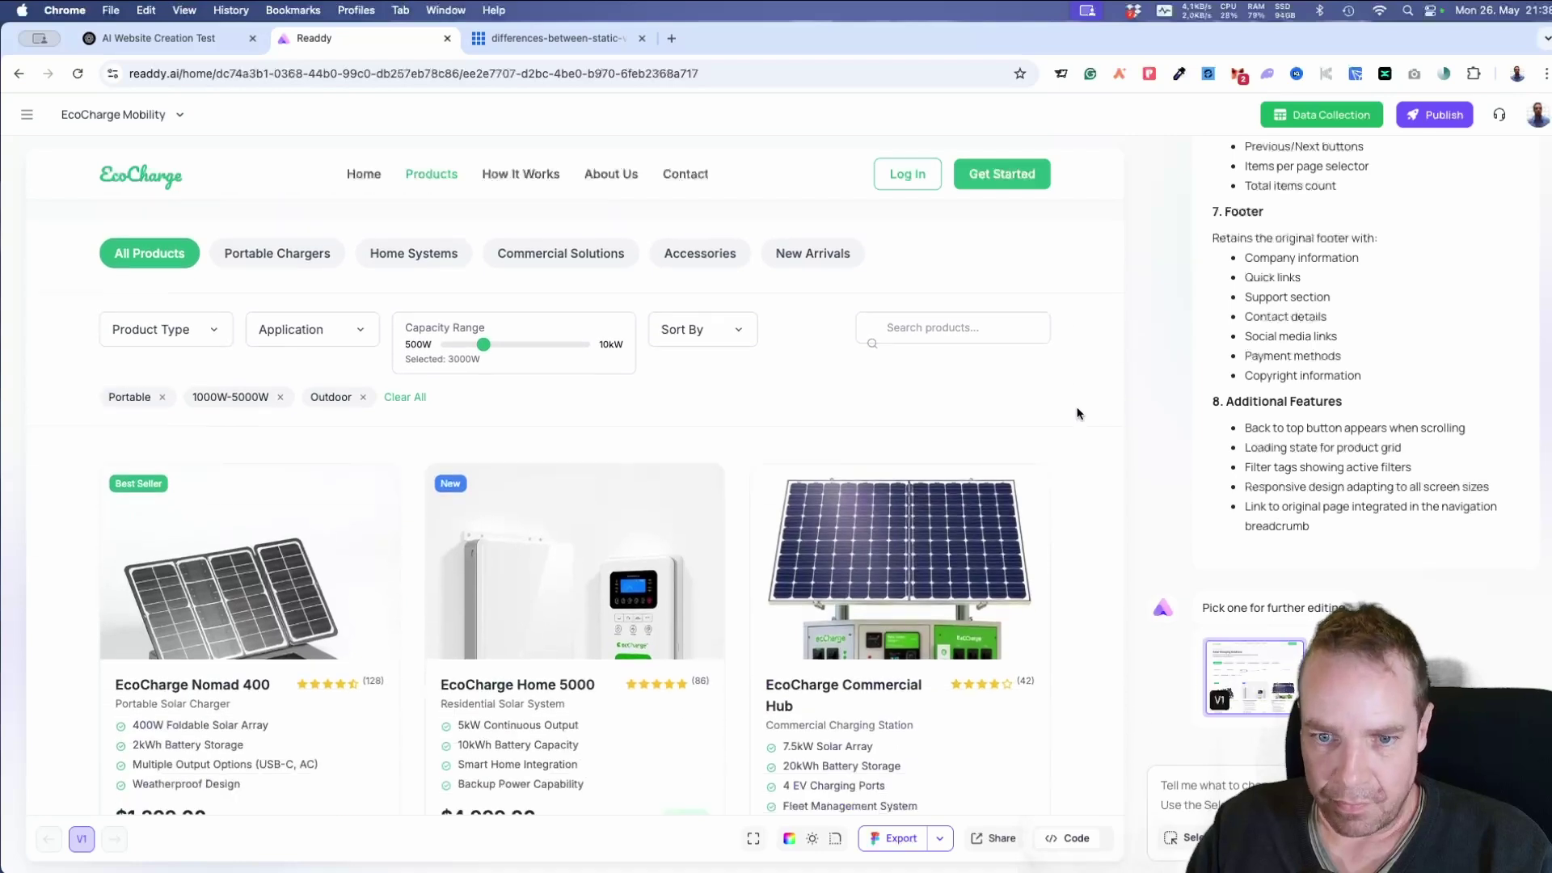
scroll(1078, 413, down, 15)
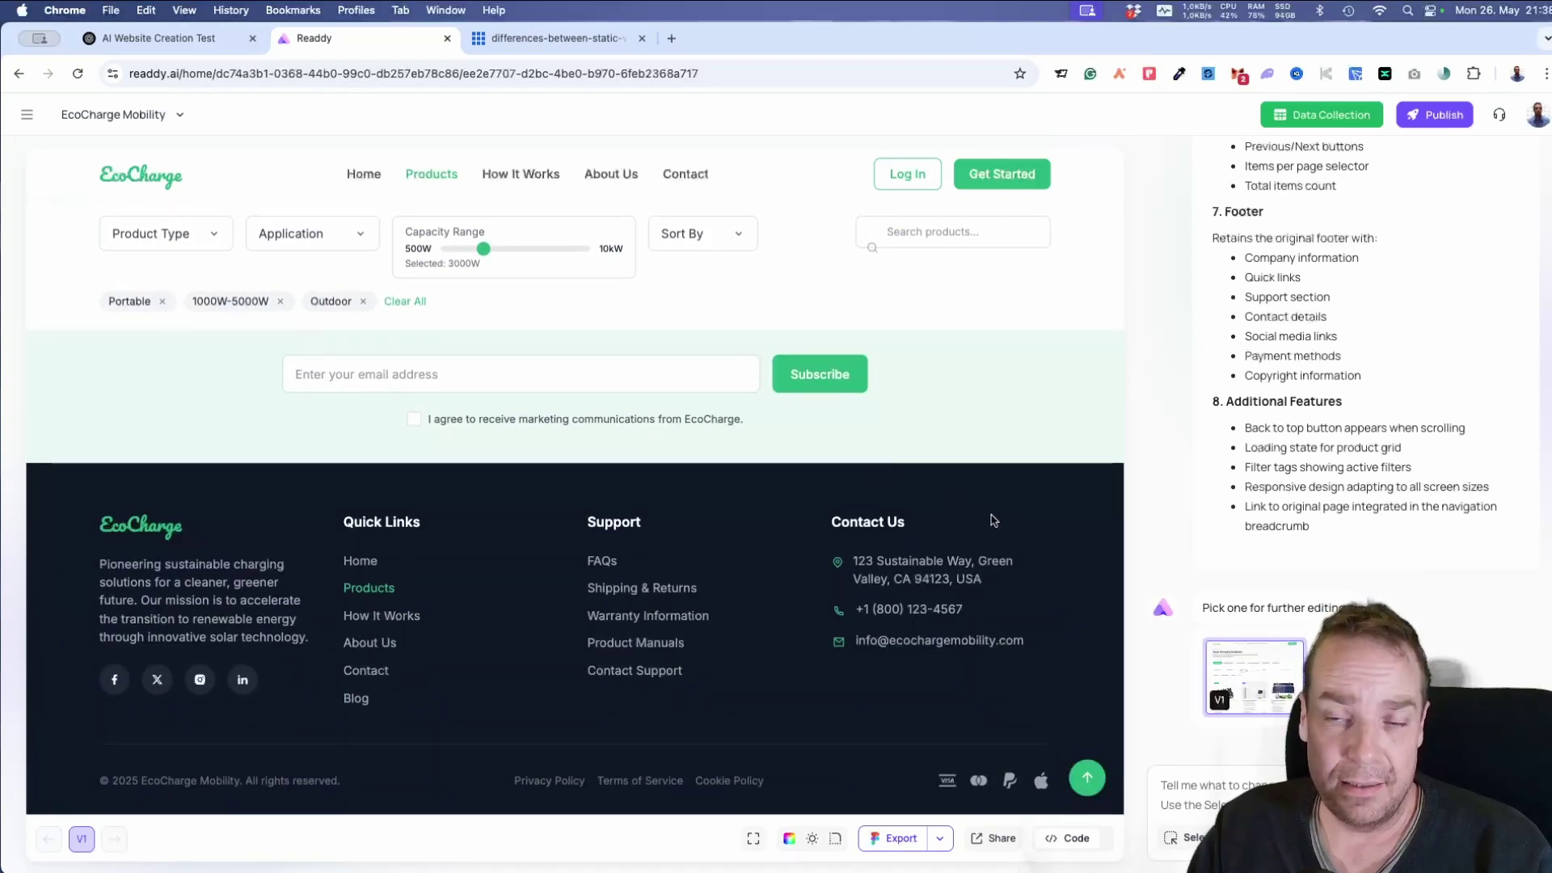
scroll(1114, 575, up, 5)
scroll(1114, 579, up, 15)
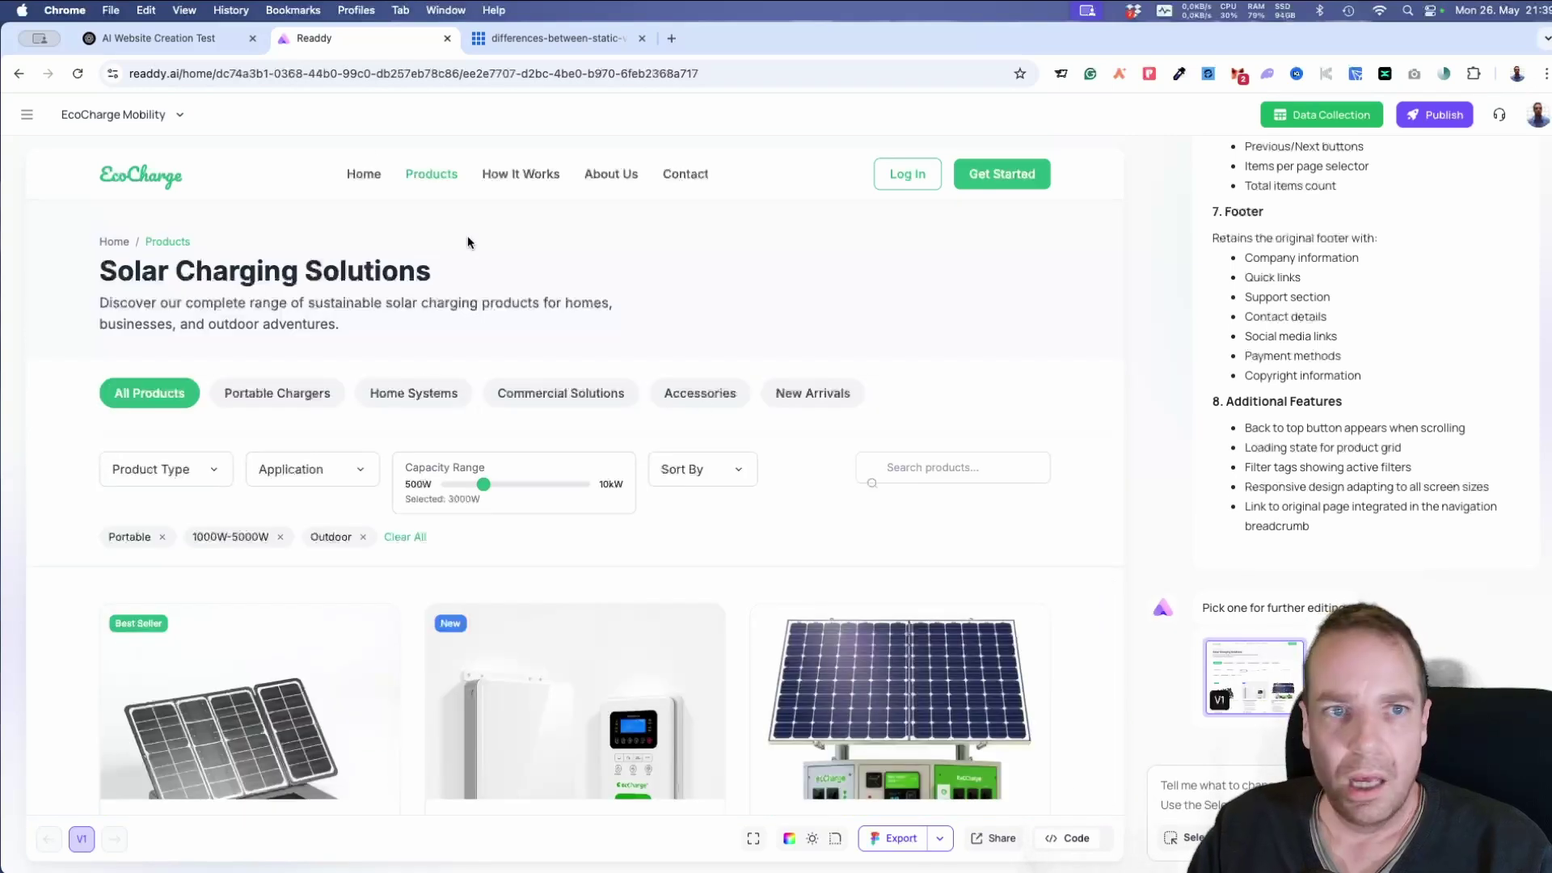
Step: Open the Eco-Friendly-Charging homepage from the project's list of pages
mouse_move(365, 178)
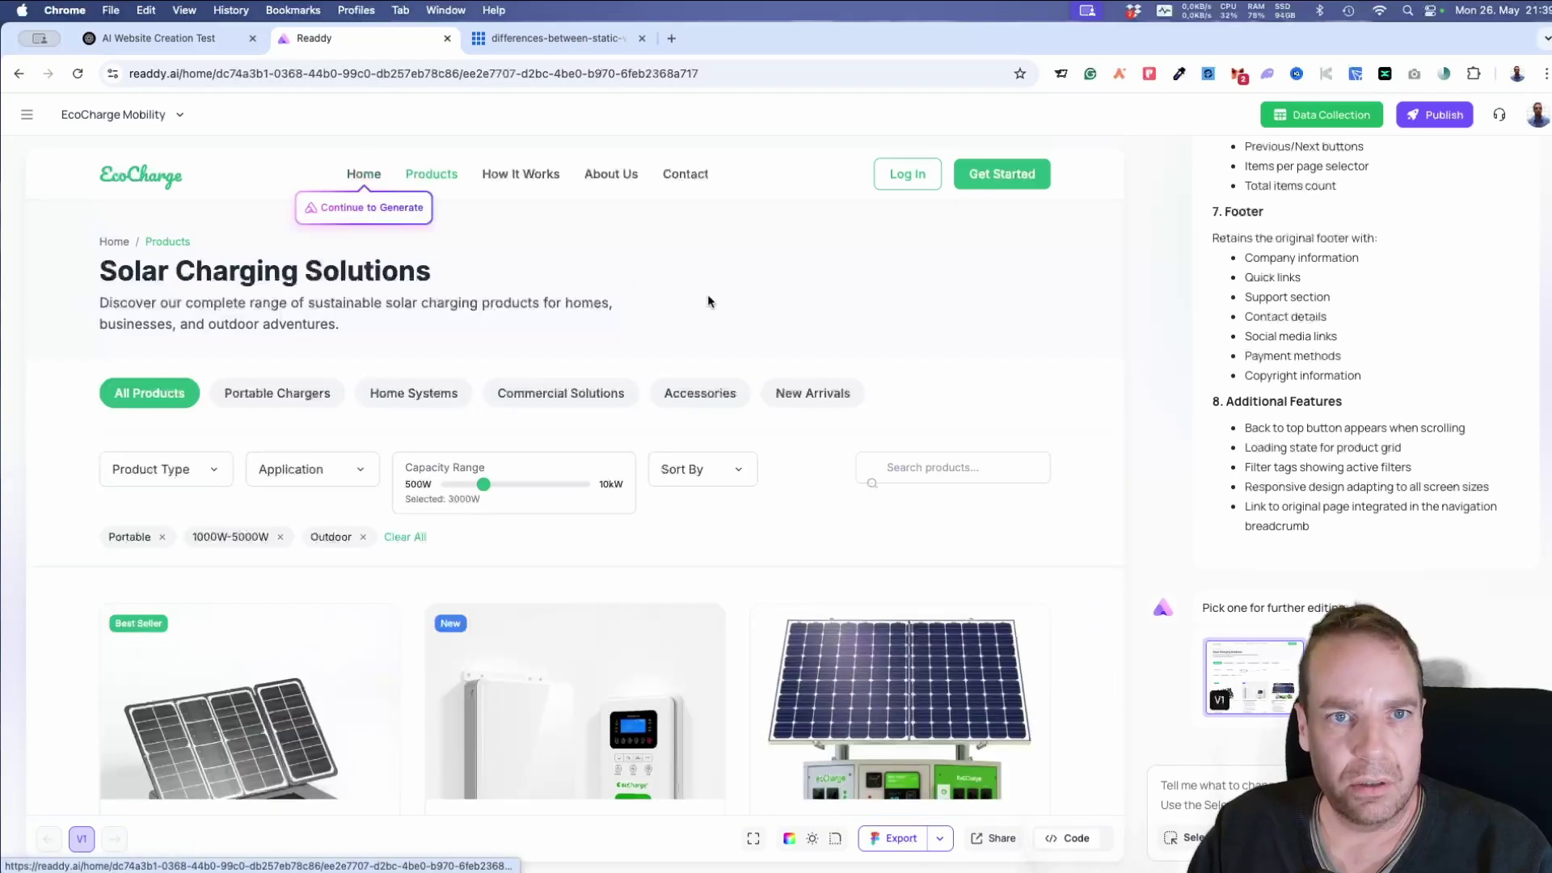
click(26, 114)
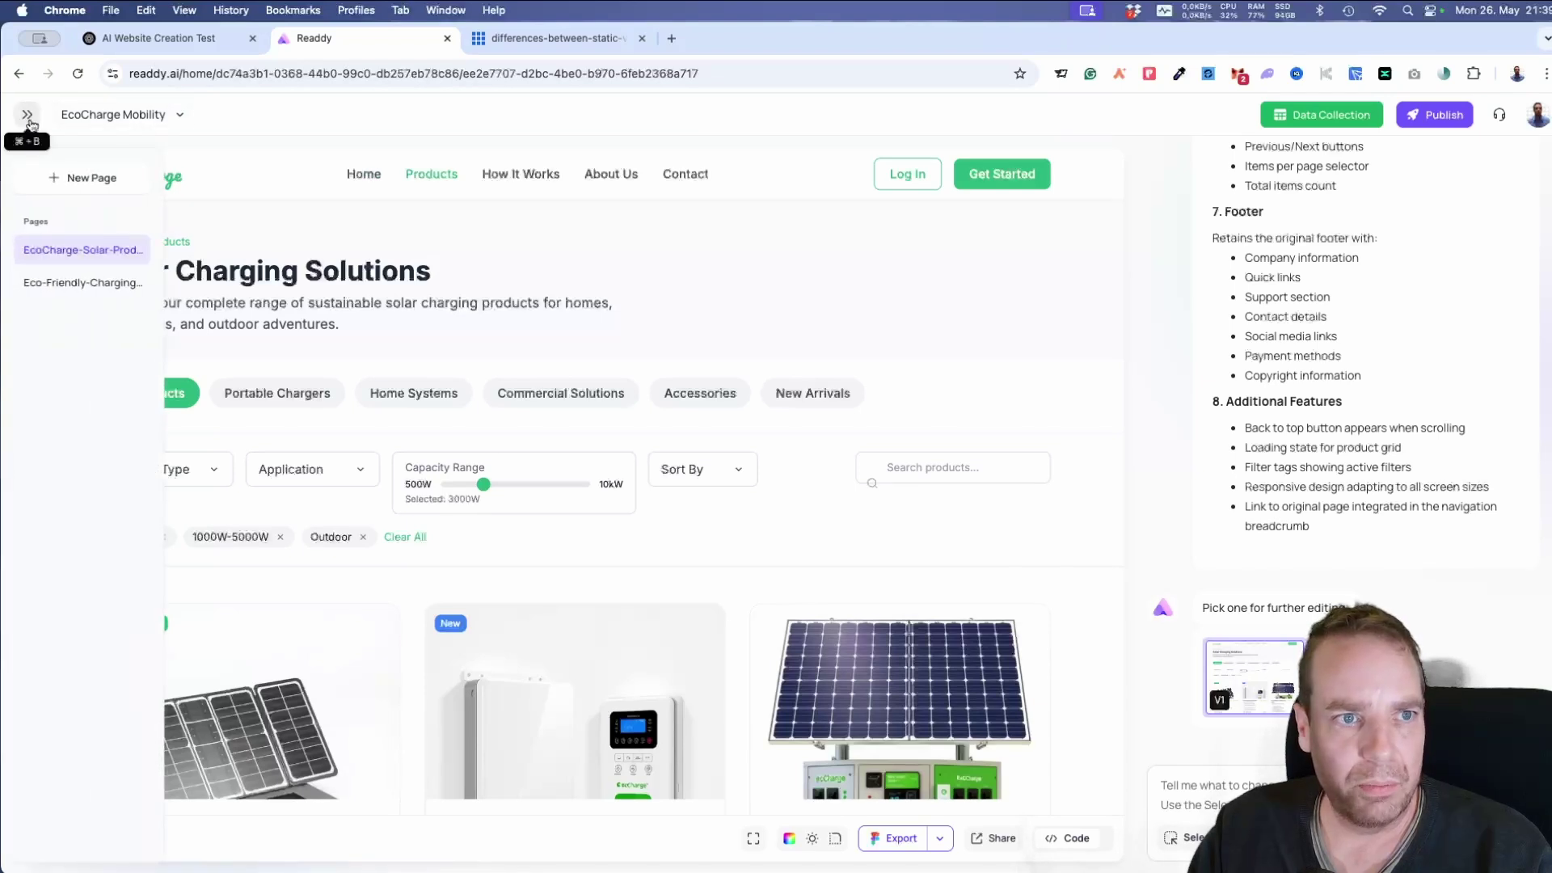
click(77, 289)
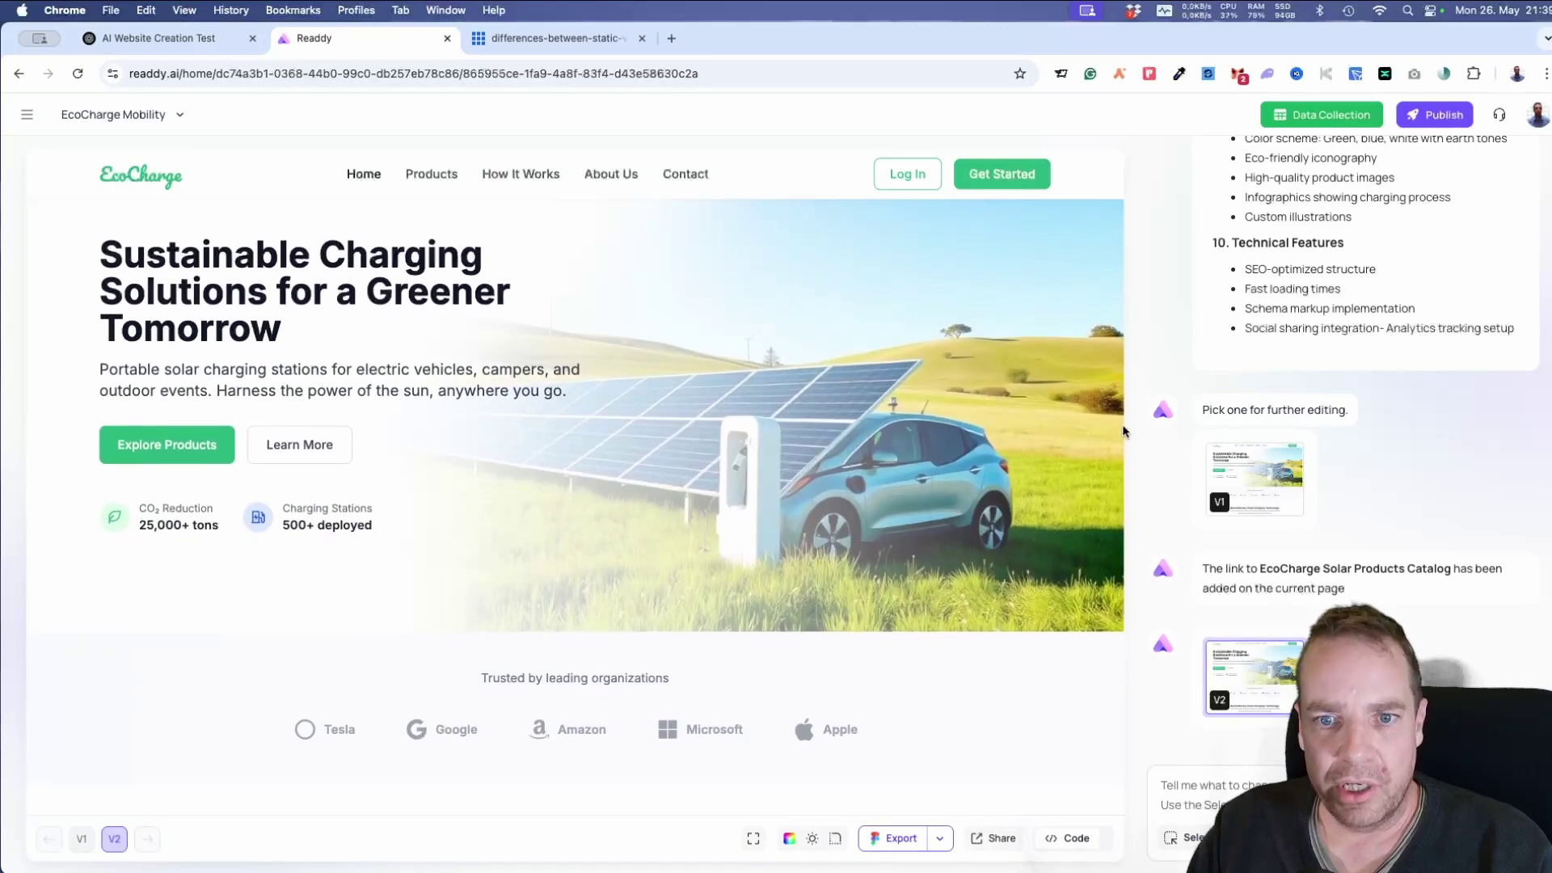
Step: Examine the homepage's hero, technology features, benefits, comparison table and customer testimonials
scroll(1120, 430, down, 2)
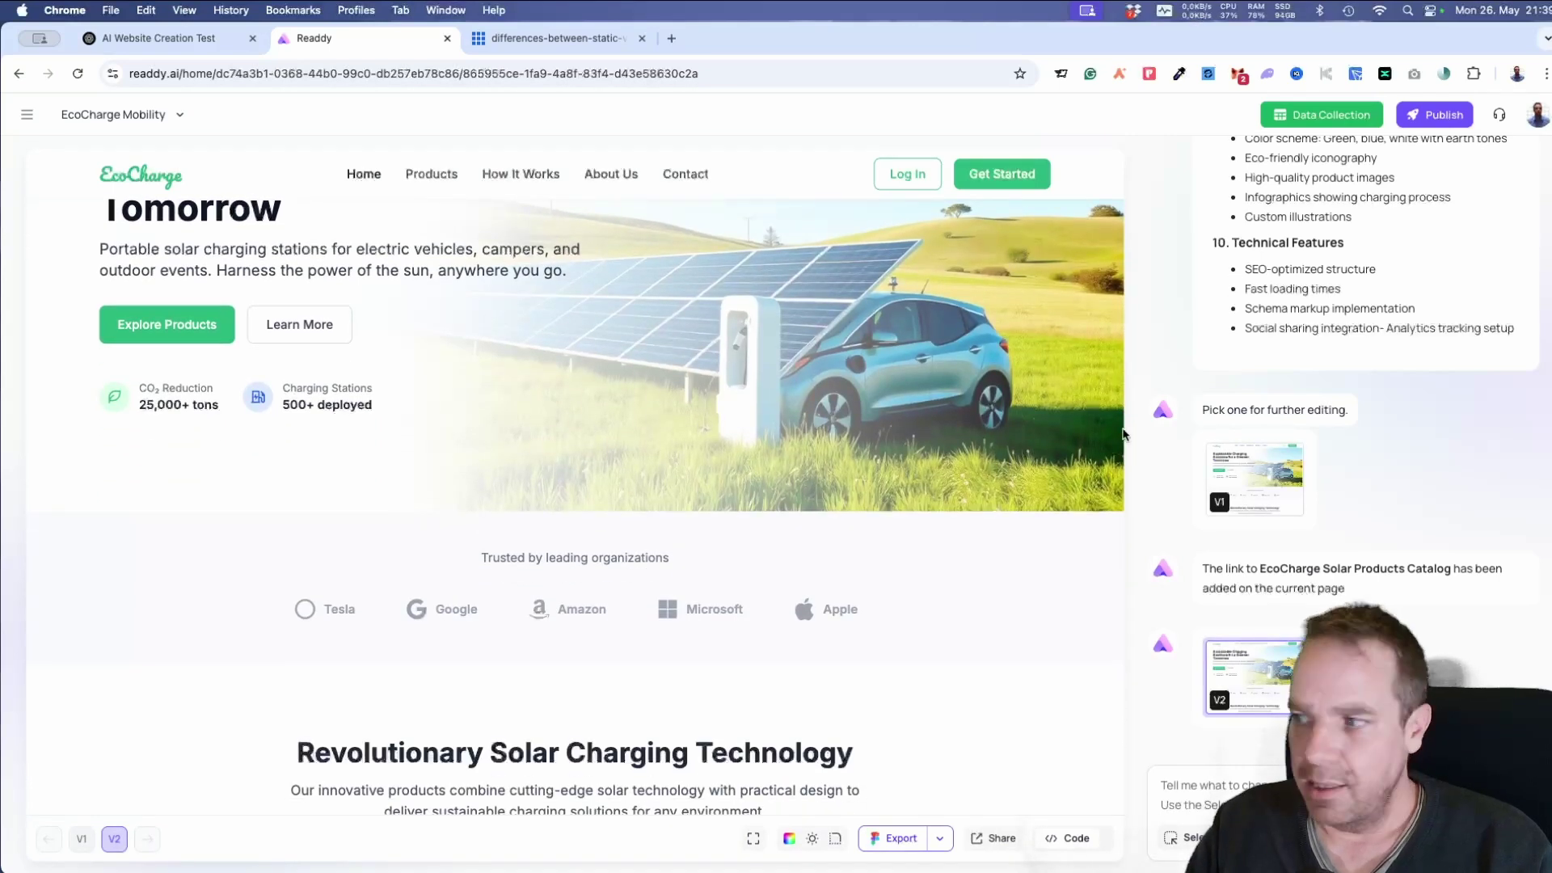
scroll(1122, 434, up, 1)
scroll(1122, 435, down, 6)
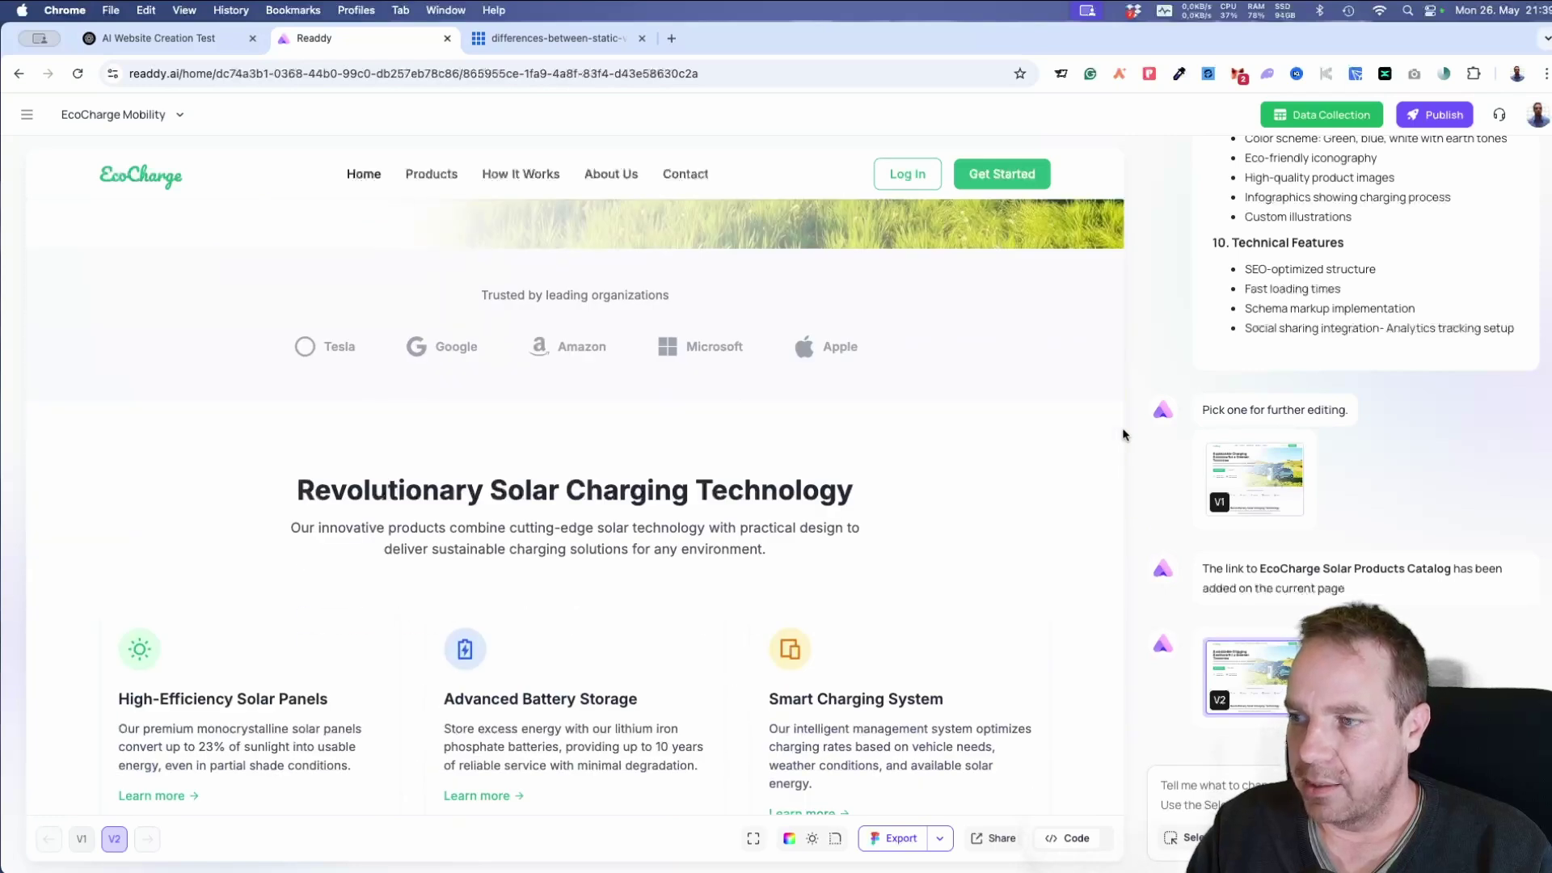
scroll(1122, 434, down, 15)
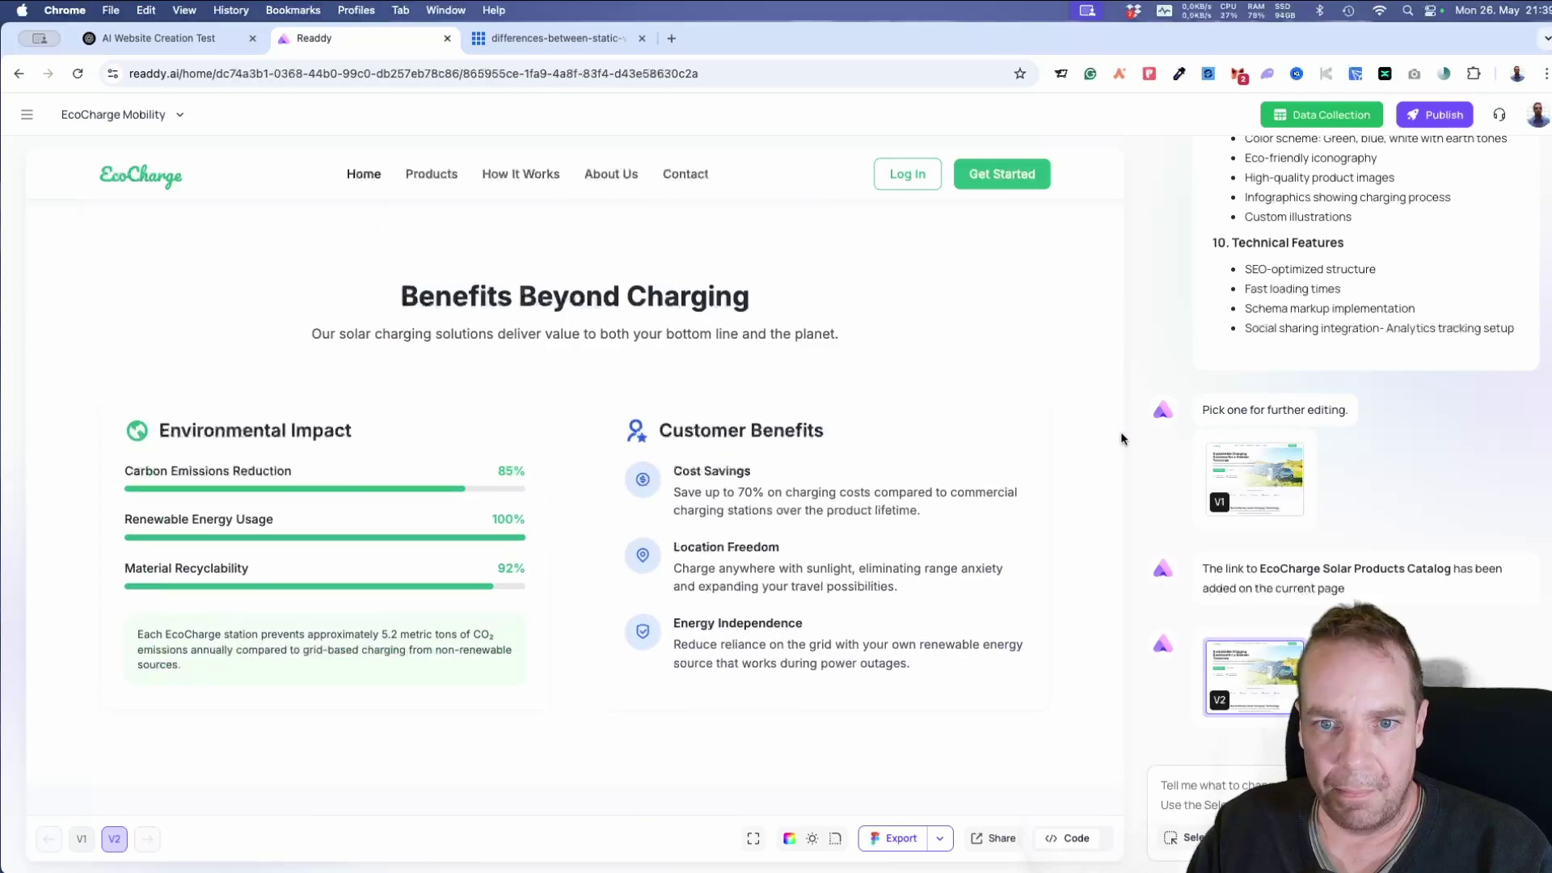
scroll(807, 706, down, 3)
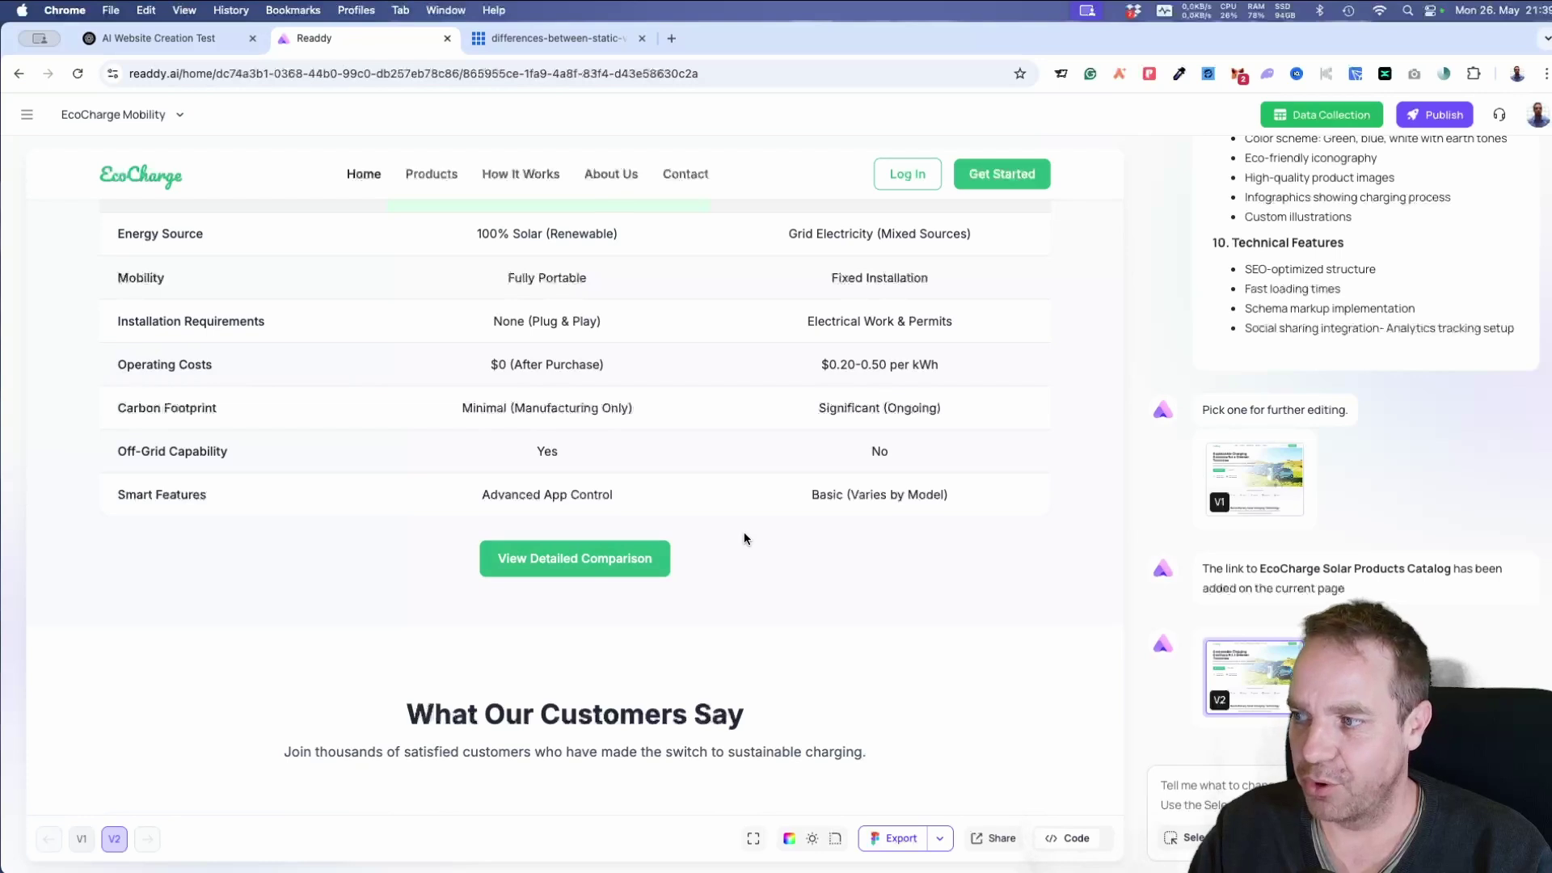
scroll(744, 536, down, 5)
scroll(773, 521, down, 2)
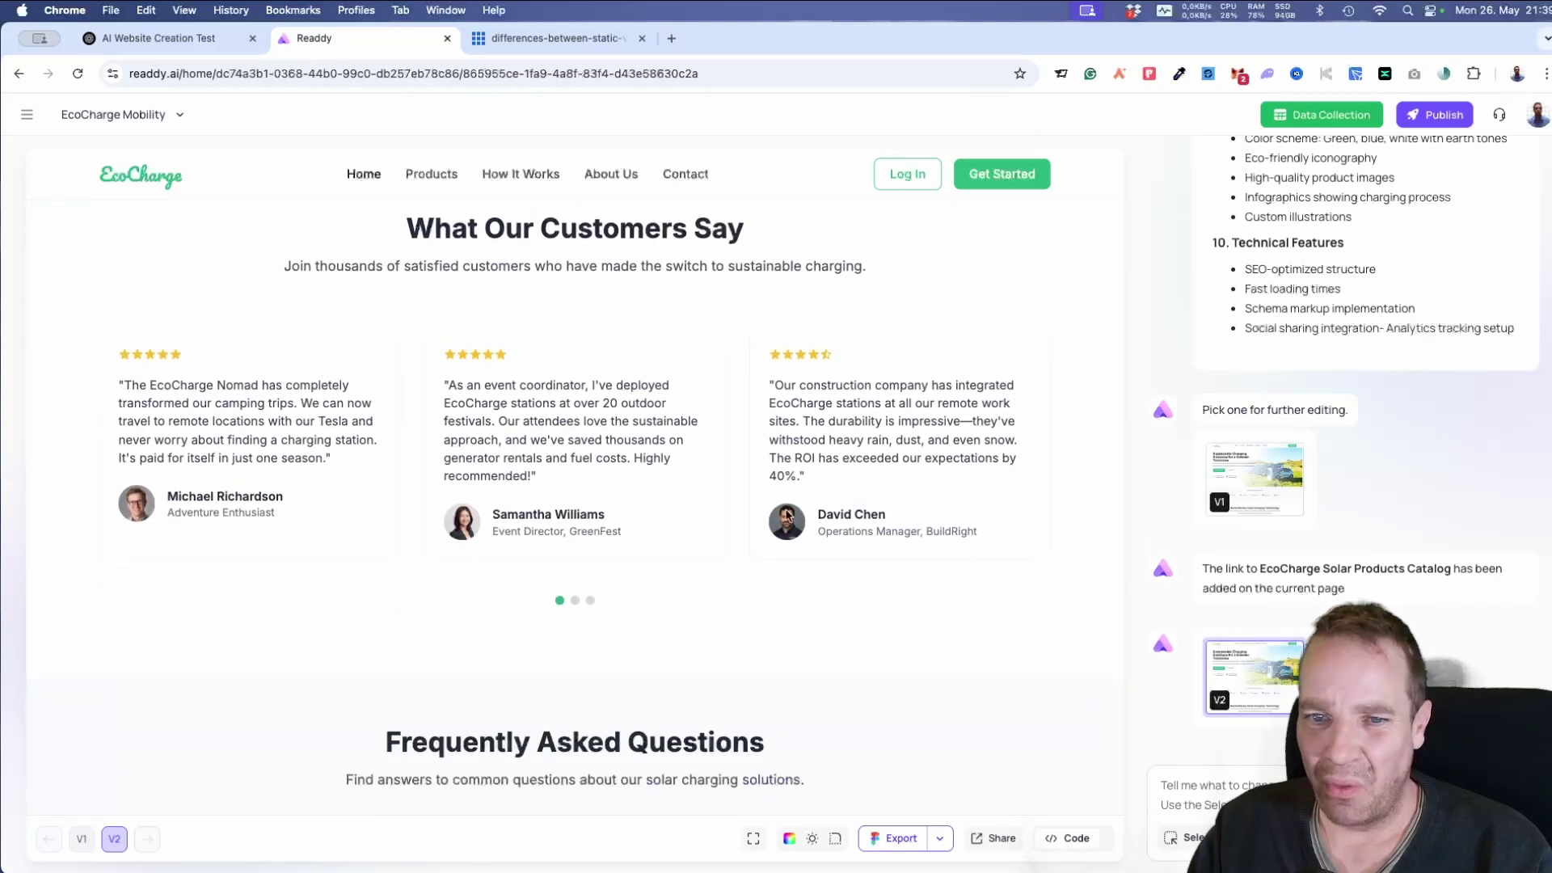
Step: Review the homepage's FAQ, call-to-action banner, newsletter form and footer, and return to the technology section
scroll(1091, 537, up, 1)
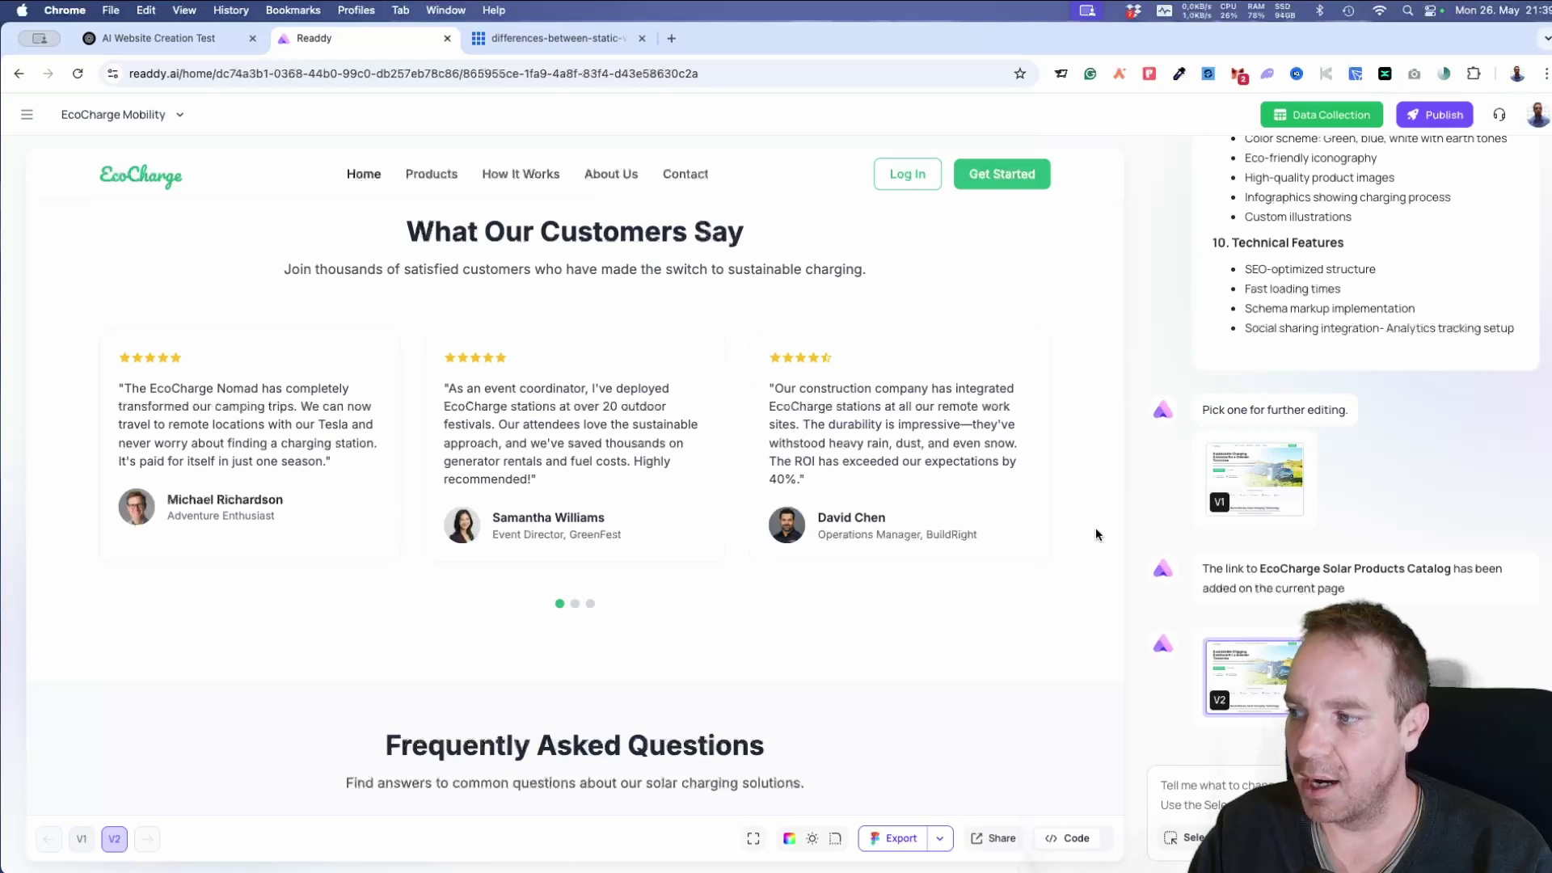
scroll(1095, 527, down, 10)
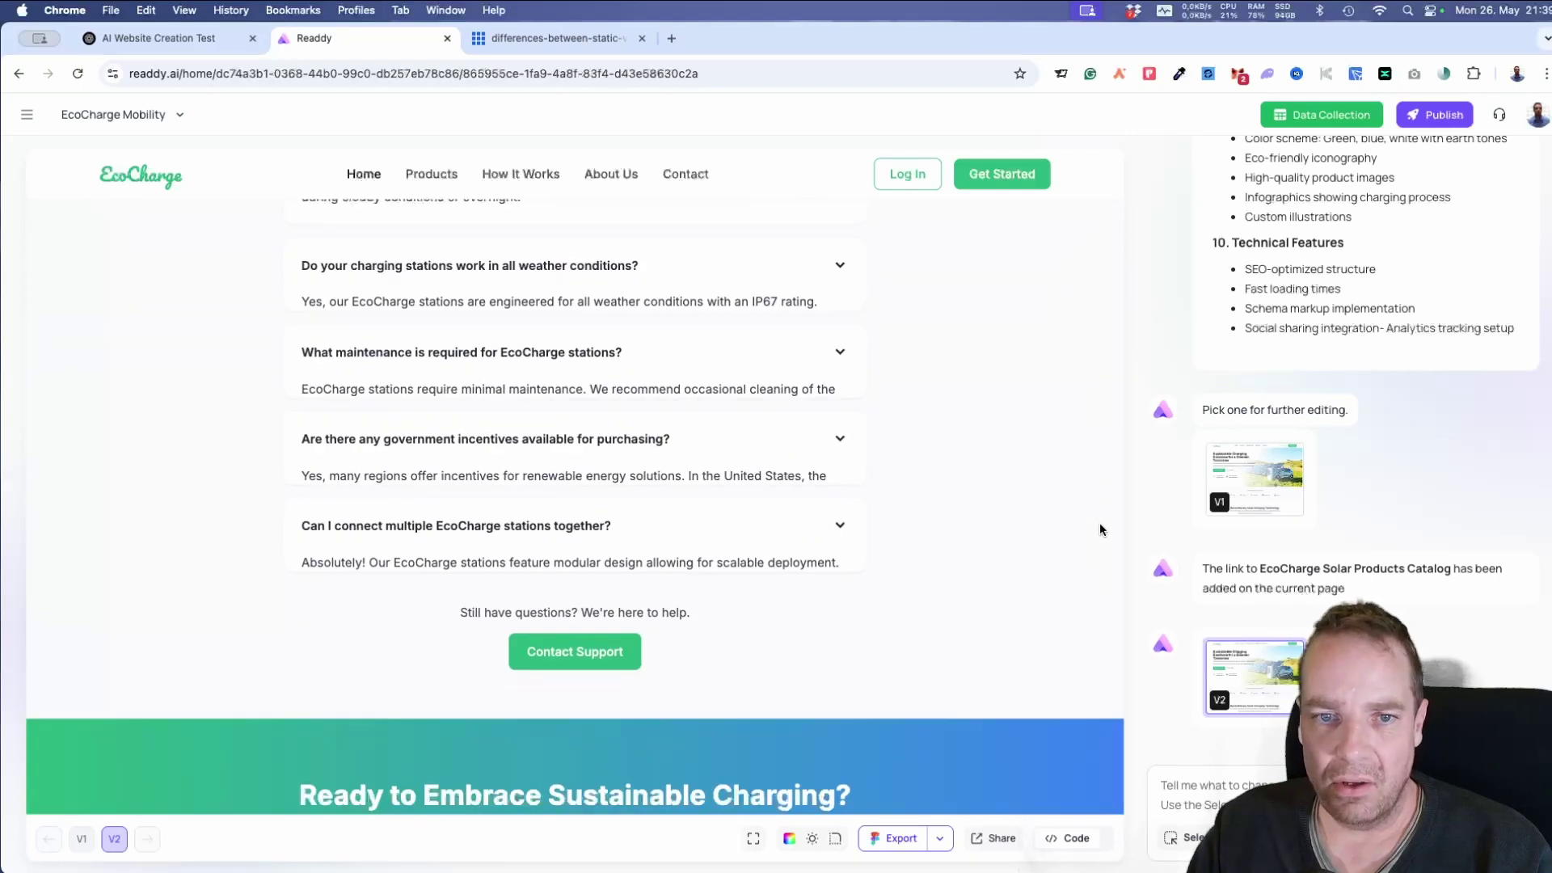
scroll(1099, 529, down, 8)
scroll(1099, 529, down, 5)
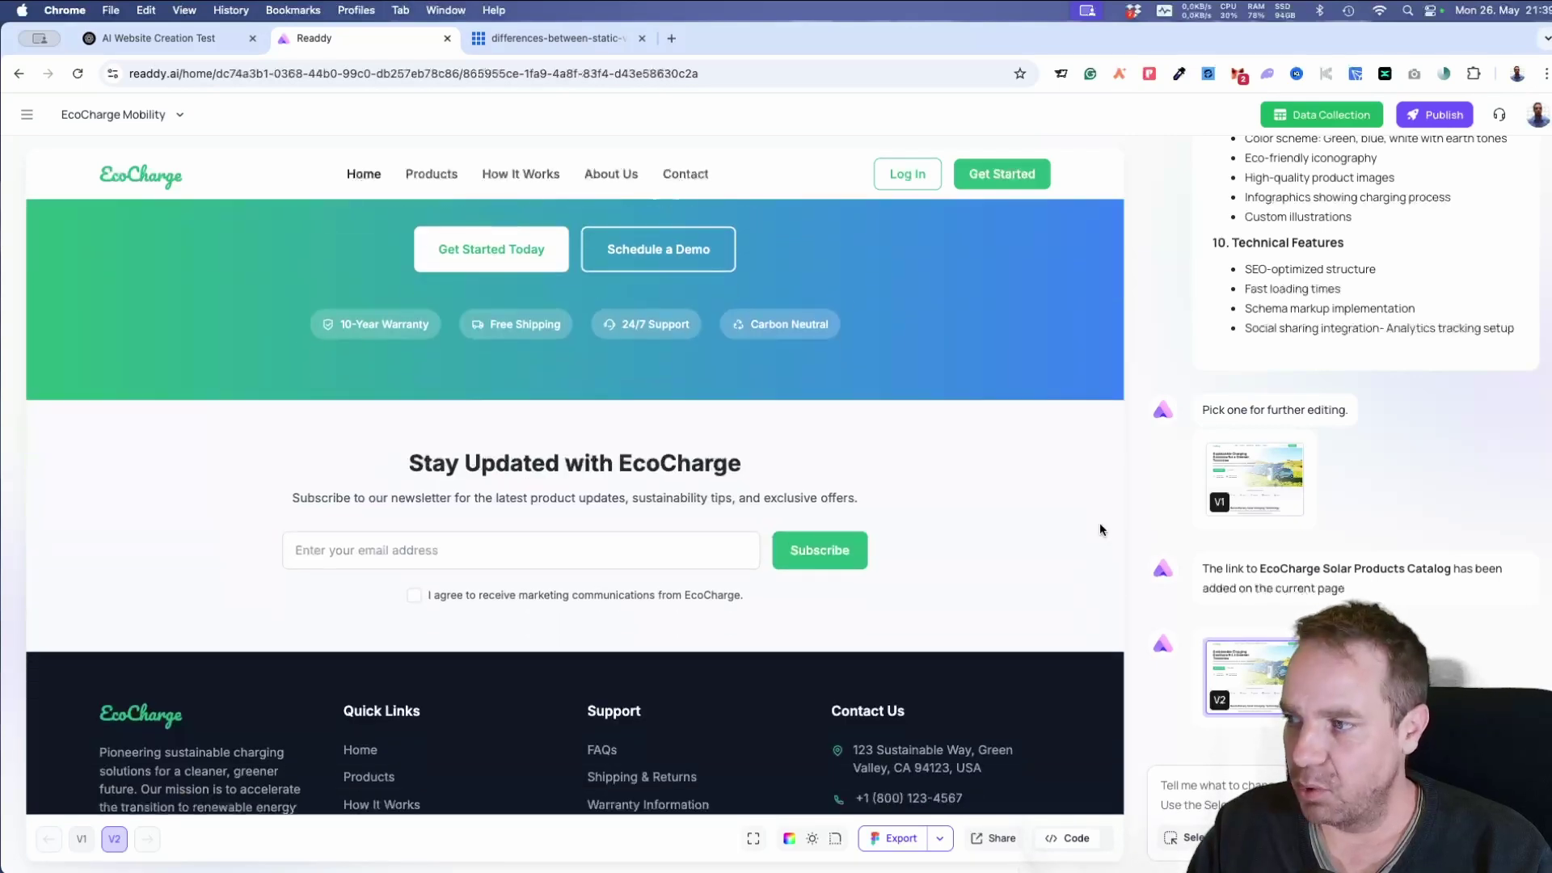
scroll(1099, 529, down, 3)
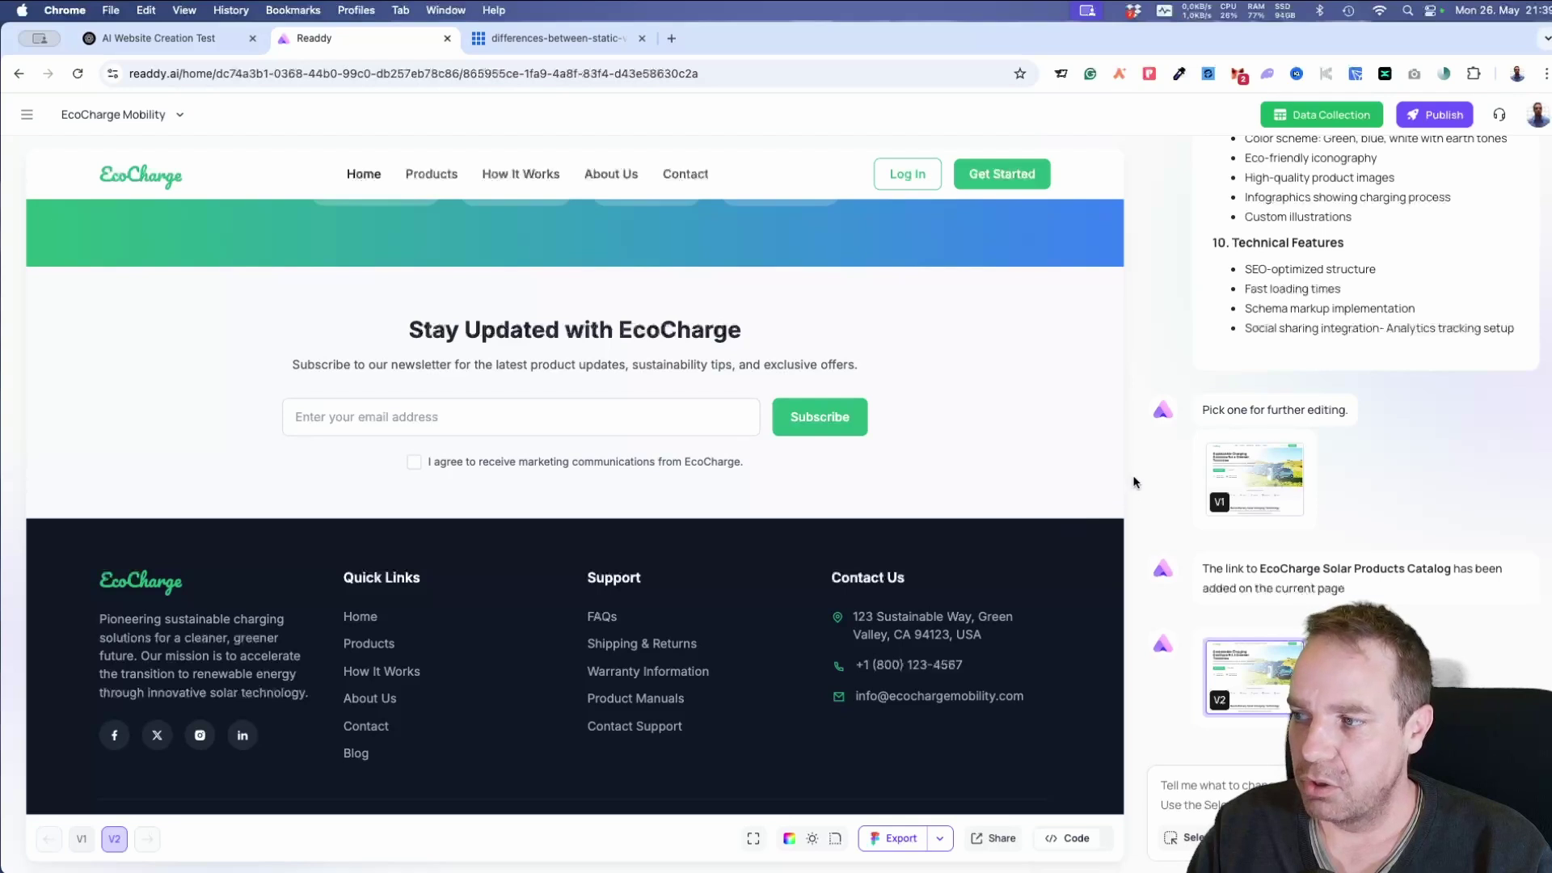
scroll(1148, 437, up, 1)
scroll(1039, 448, up, 15)
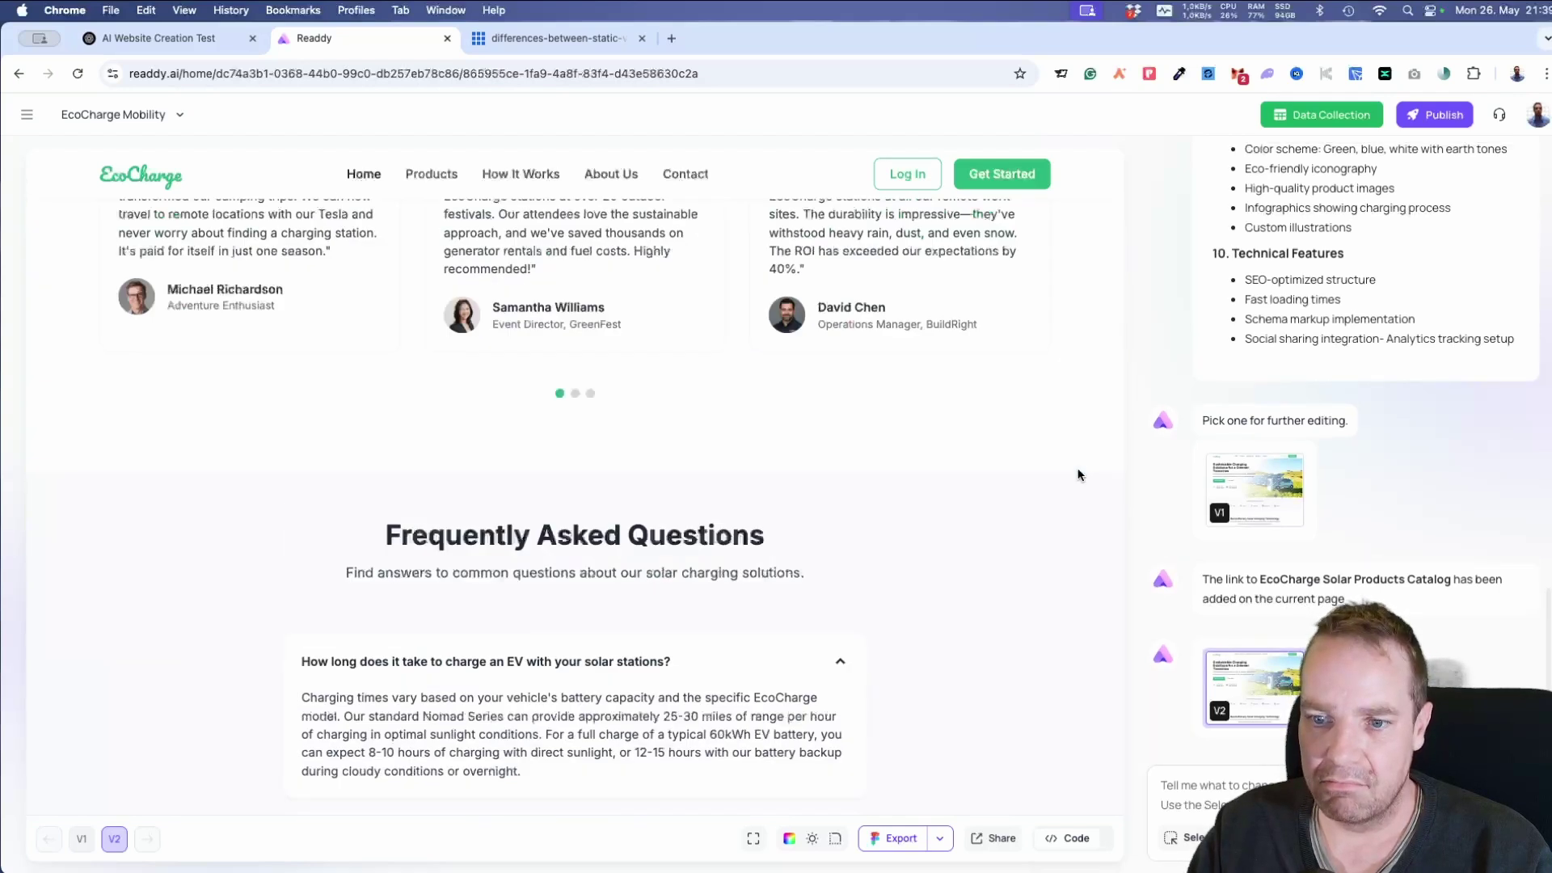
scroll(1078, 476, up, 10)
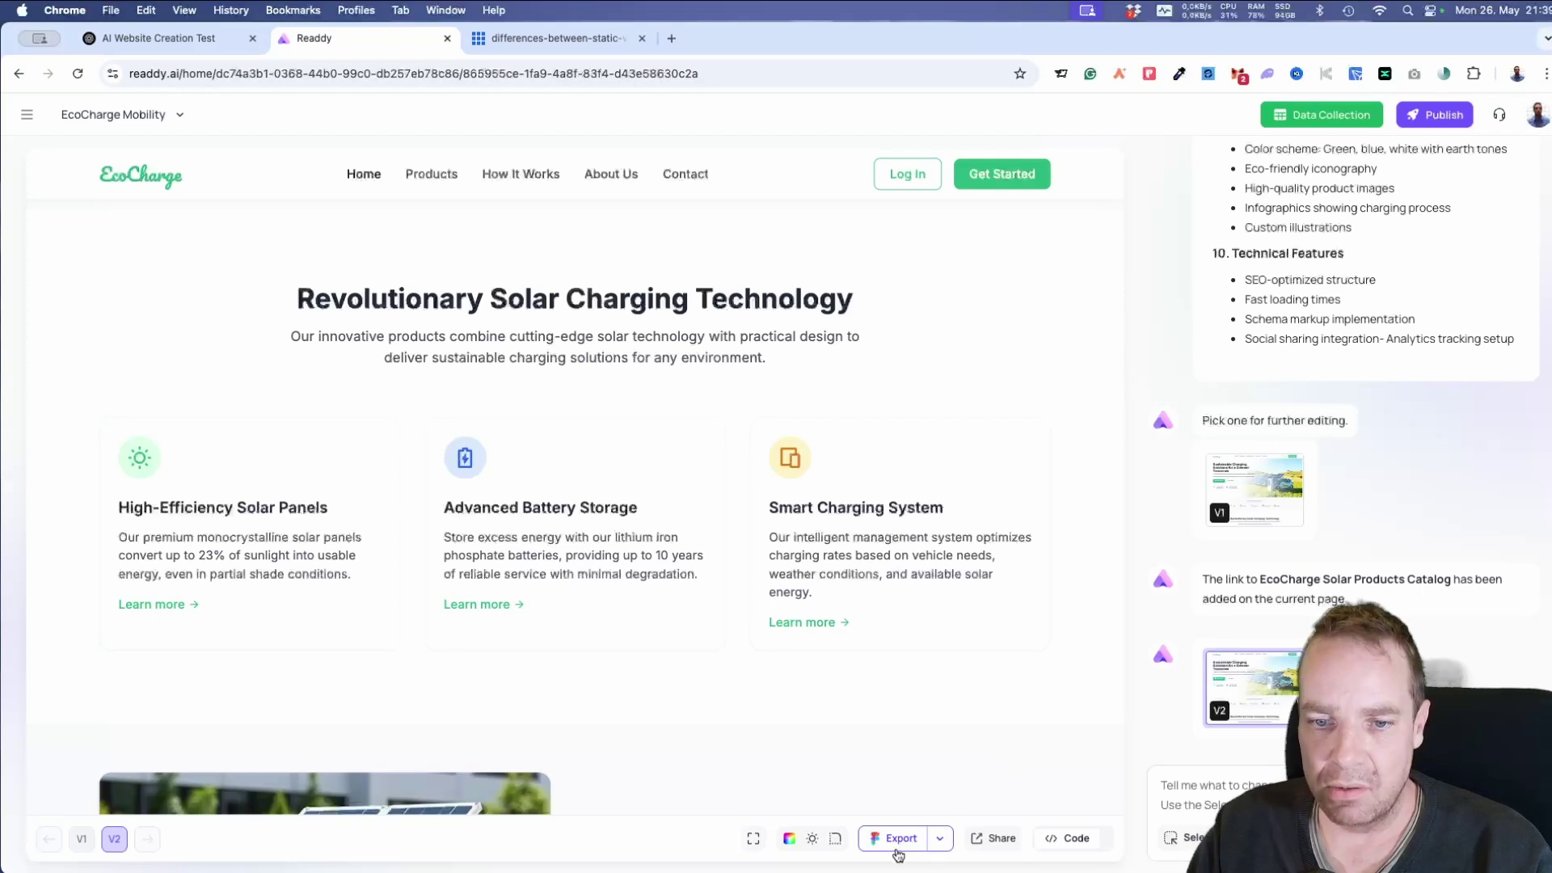
Step: Check the available export options and read the homepage's HTML code from the head down to the Nomad Series product section
click(939, 838)
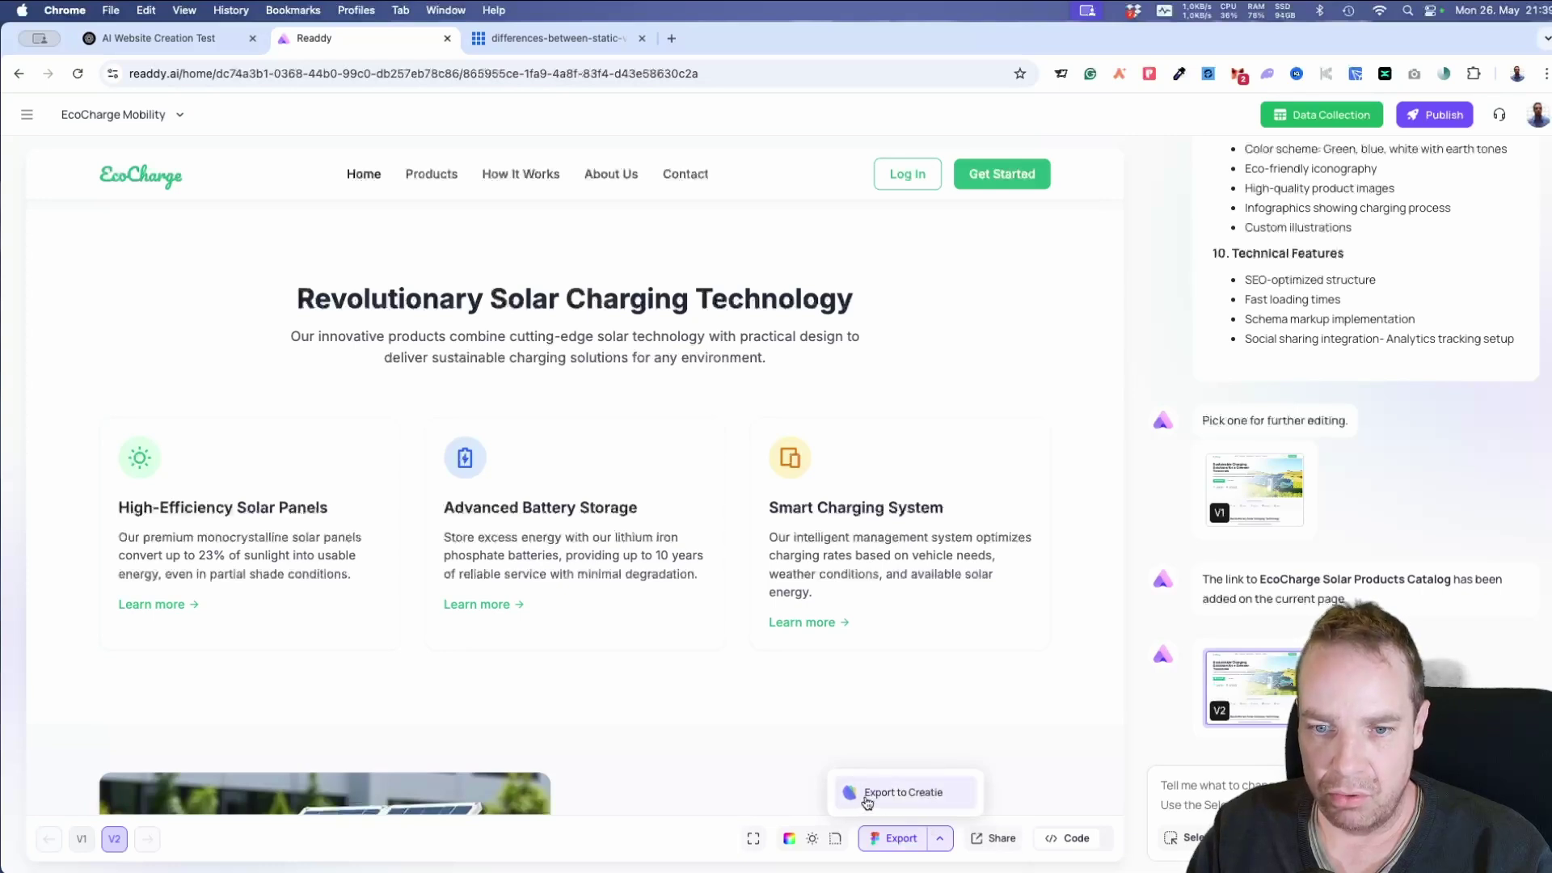
click(1081, 843)
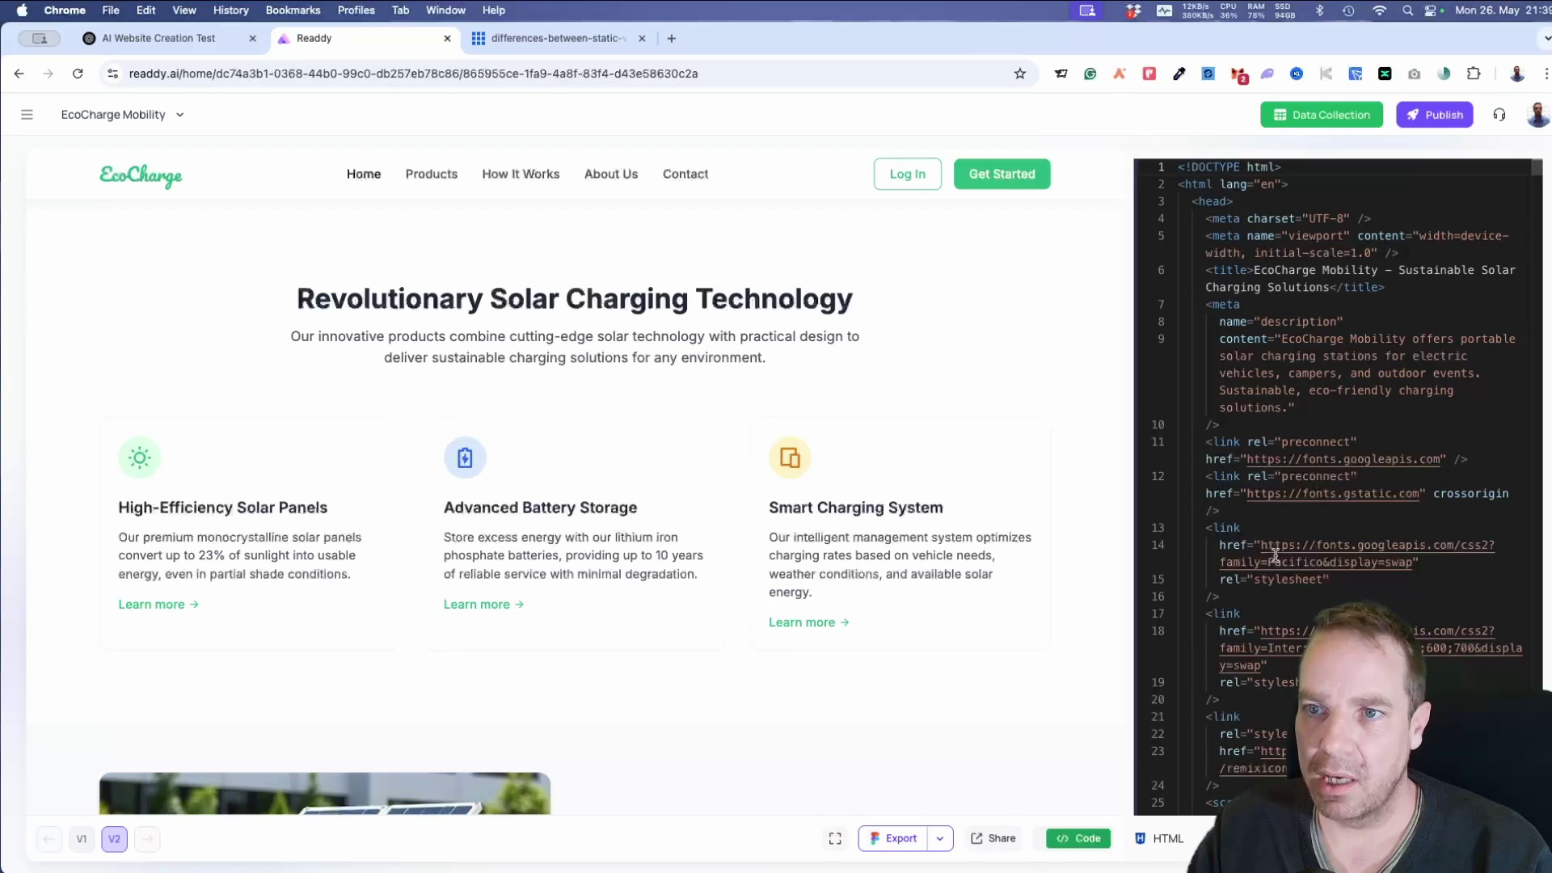
scroll(1309, 541, down, 7)
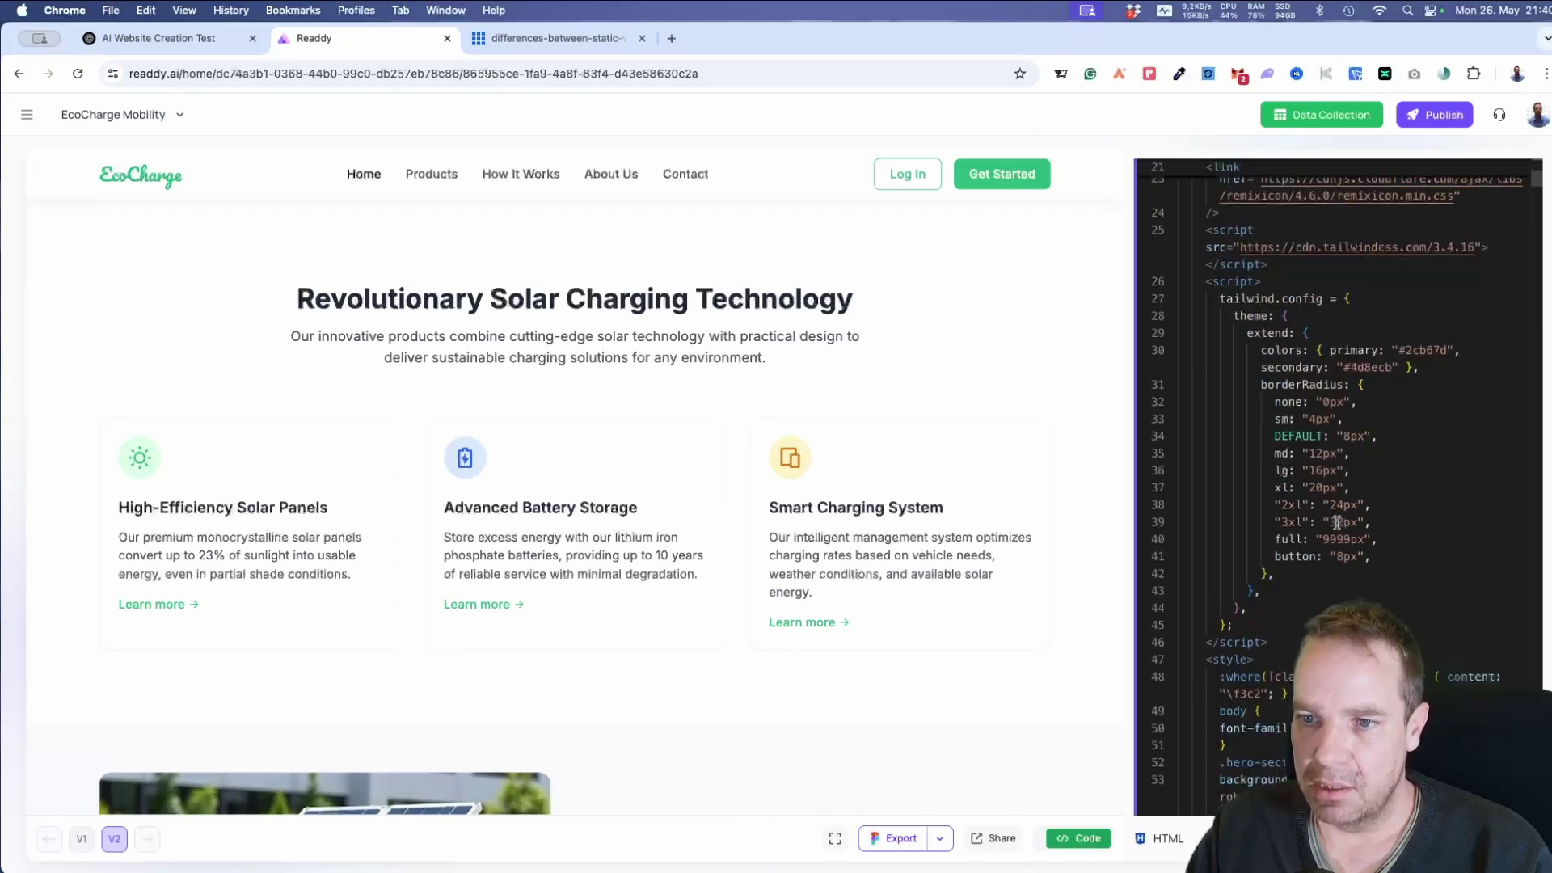
scroll(1335, 521, down, 1)
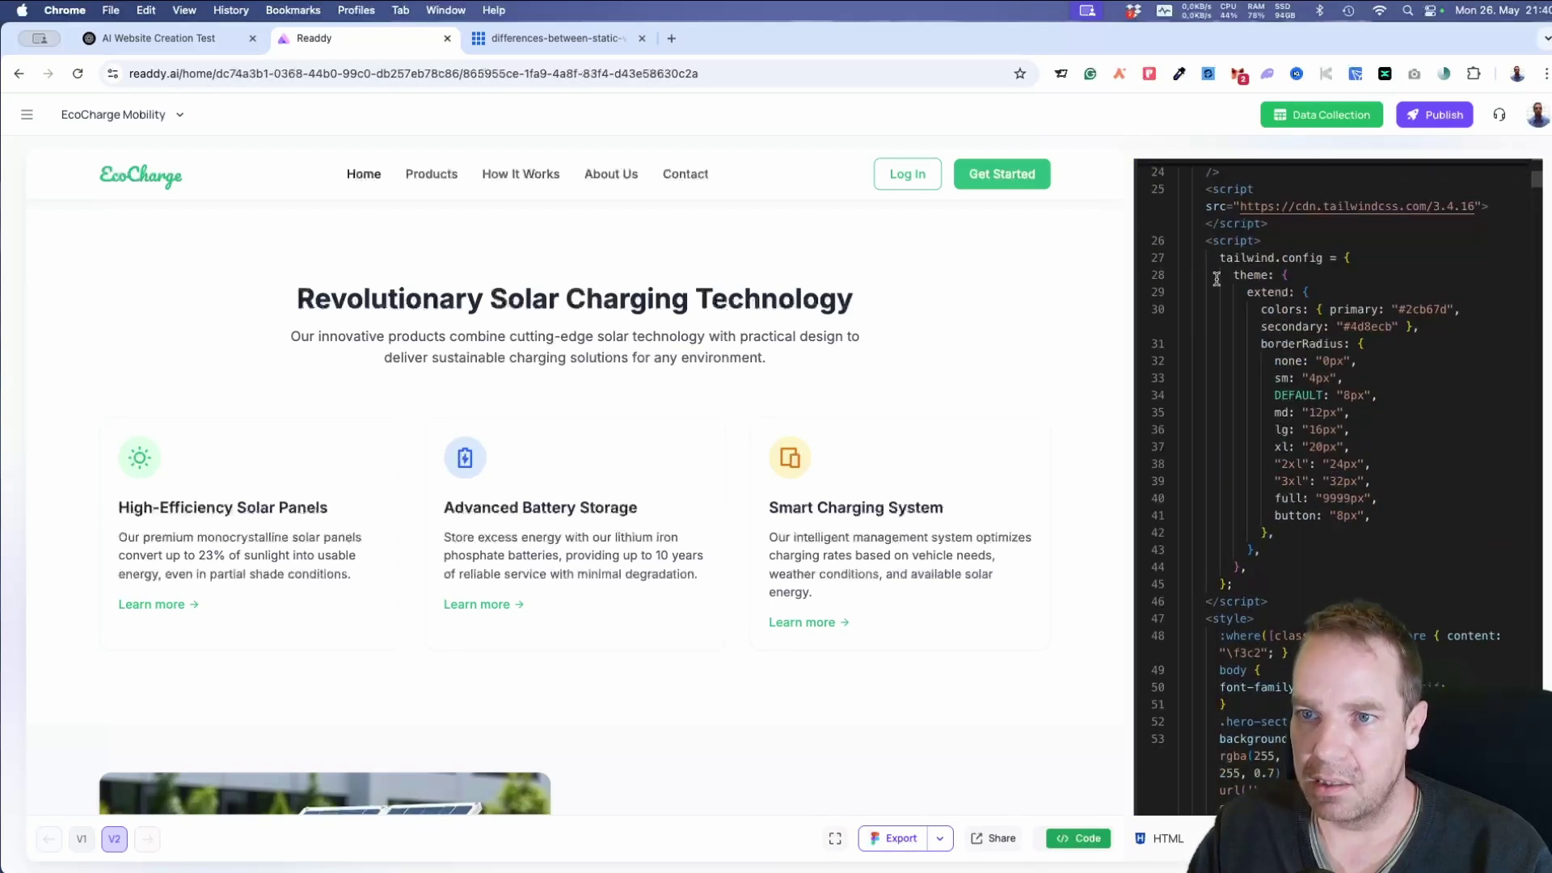
scroll(1286, 325, down, 1)
scroll(1392, 379, down, 15)
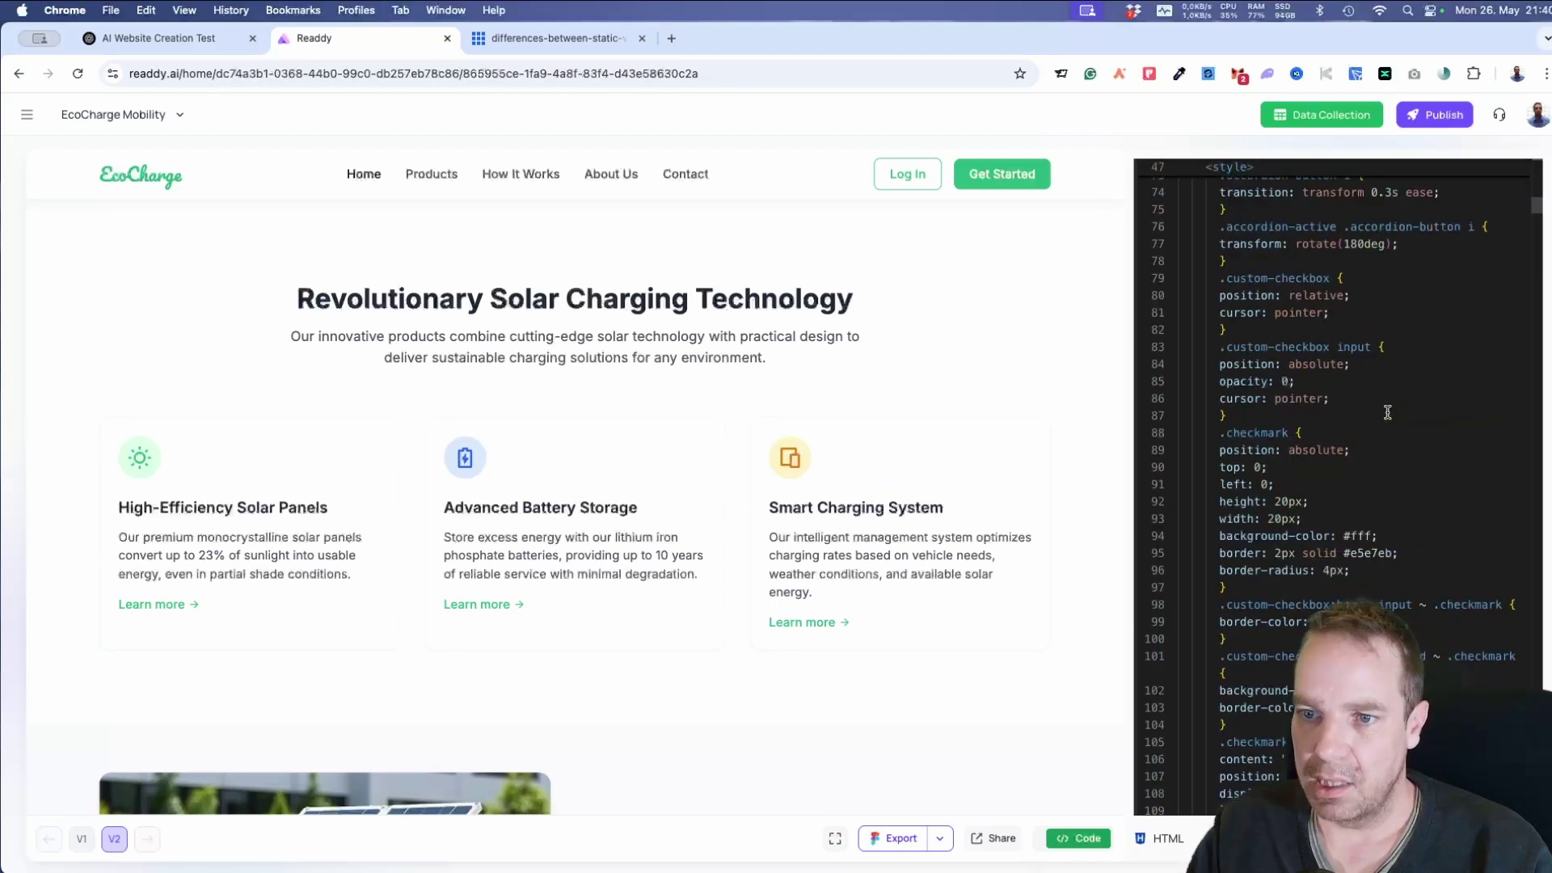
scroll(1387, 413, down, 20)
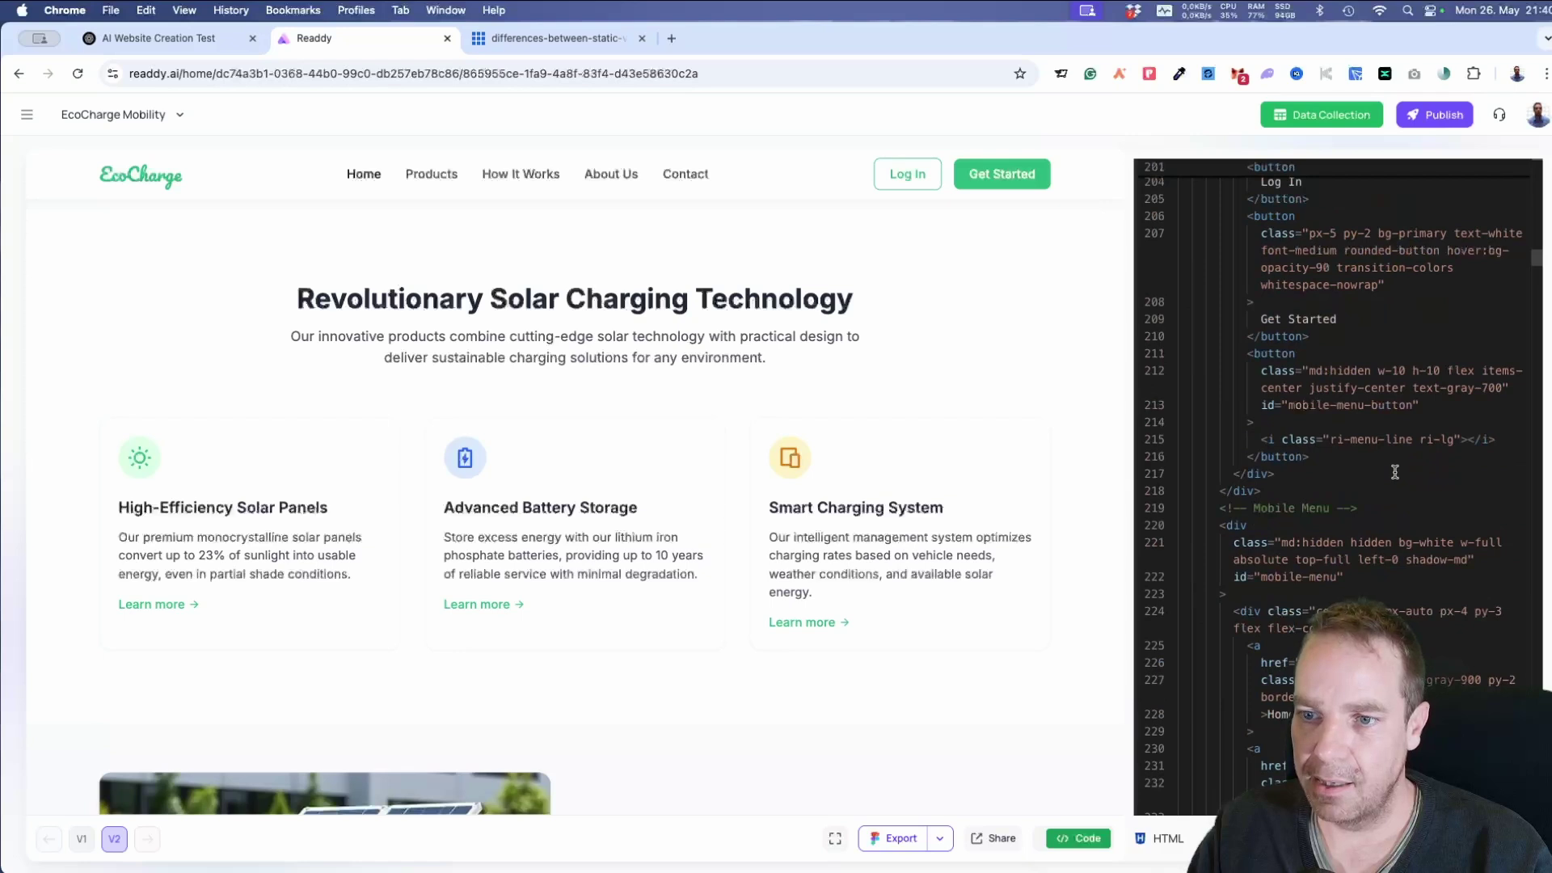
scroll(1395, 472, down, 20)
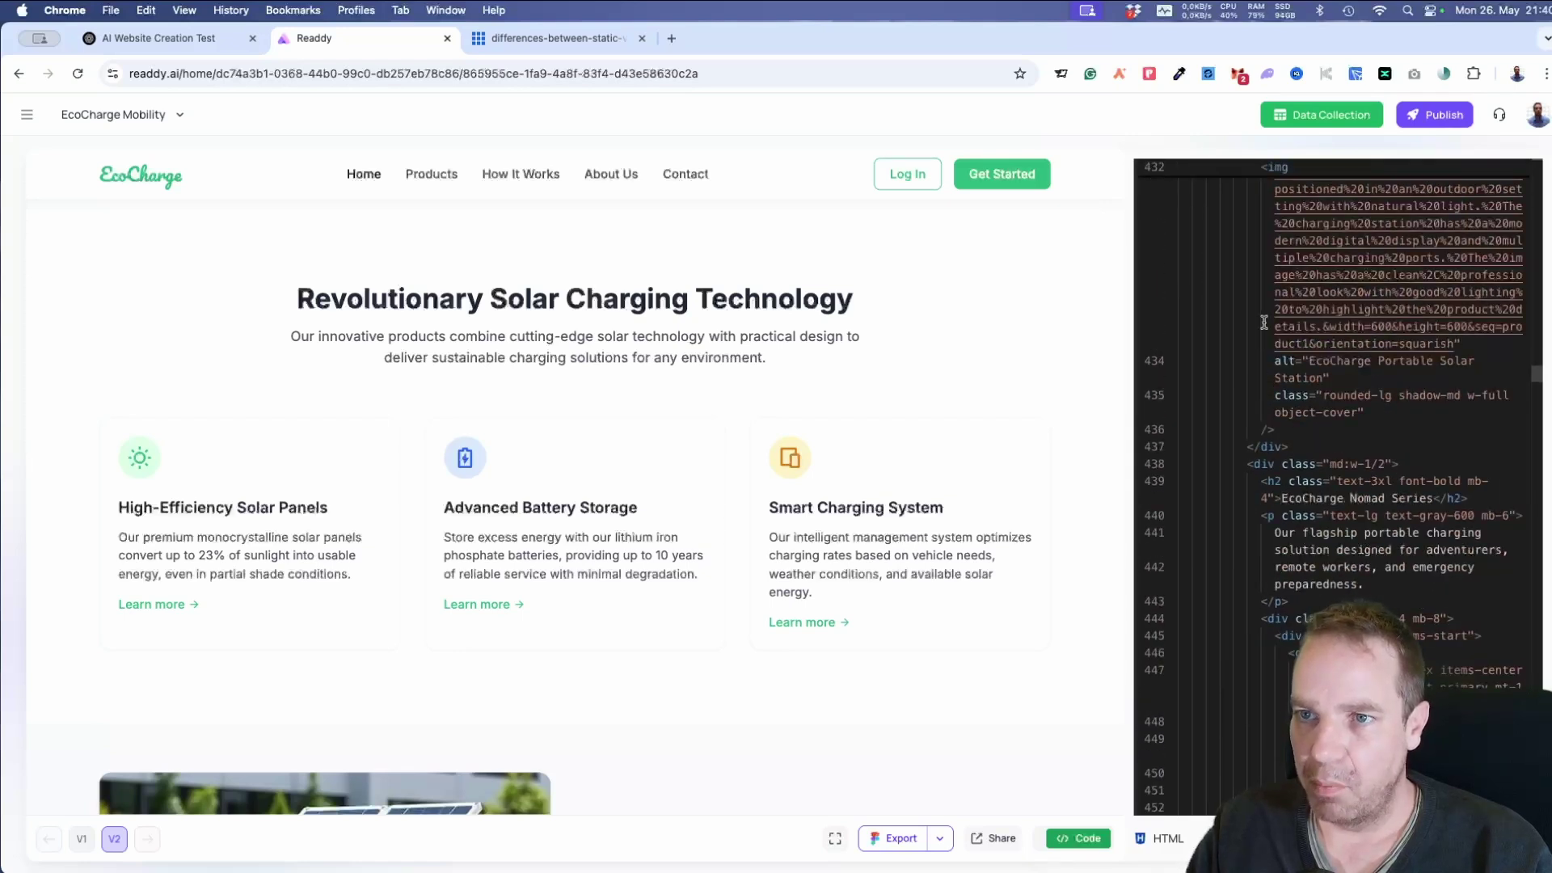
Step: Inspect the Nomad Series image link and the surrounding section code, and close the code view
click(1271, 324)
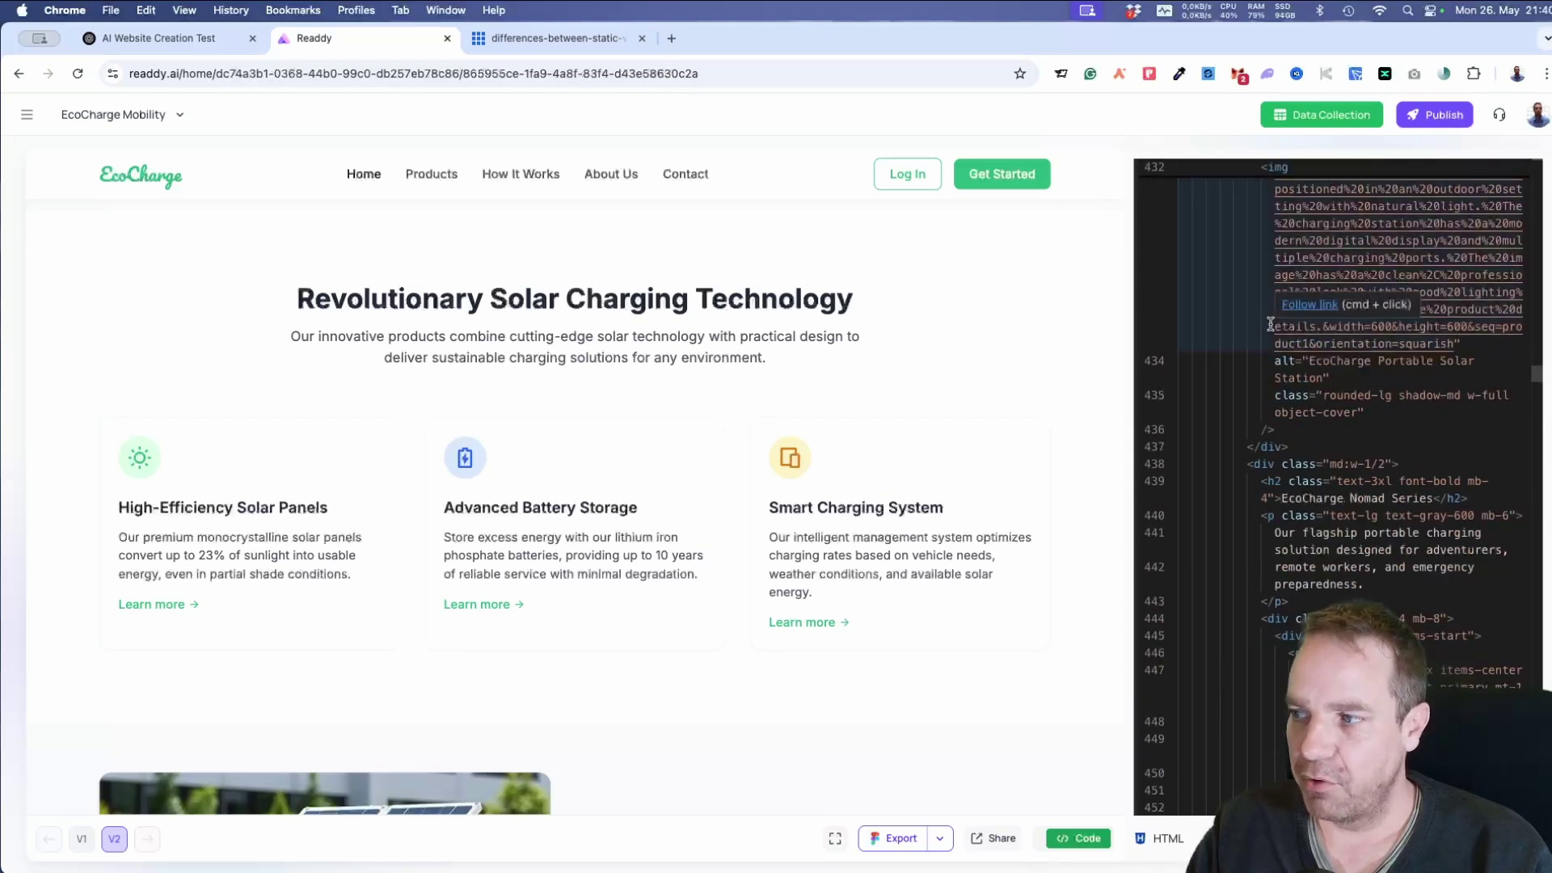
click(1261, 392)
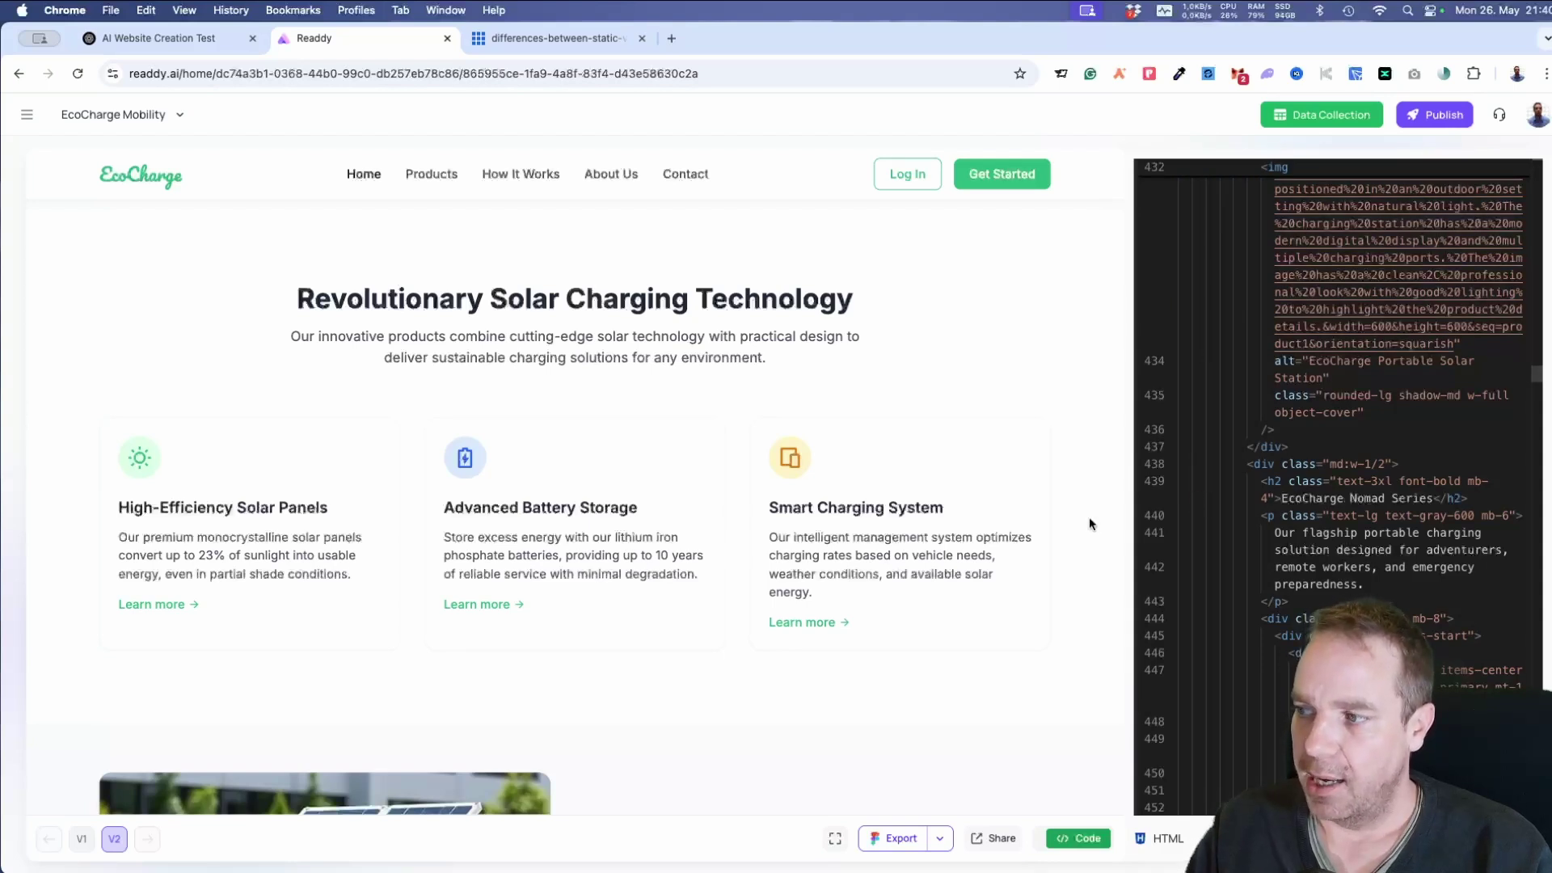
scroll(1212, 558, down, 20)
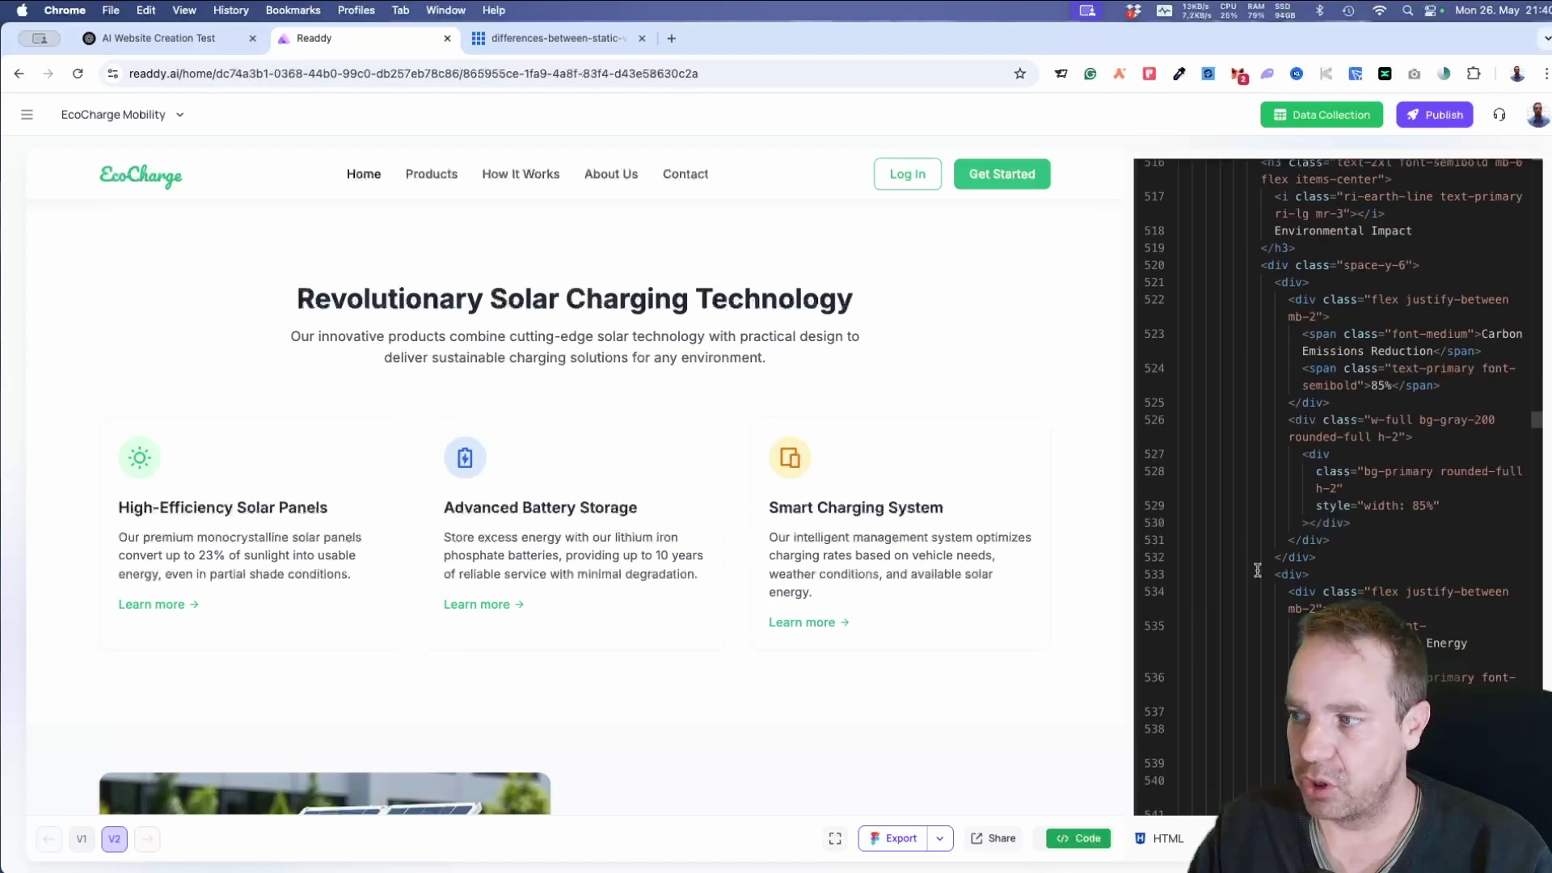
scroll(1257, 582, down, 8)
scroll(1258, 588, up, 20)
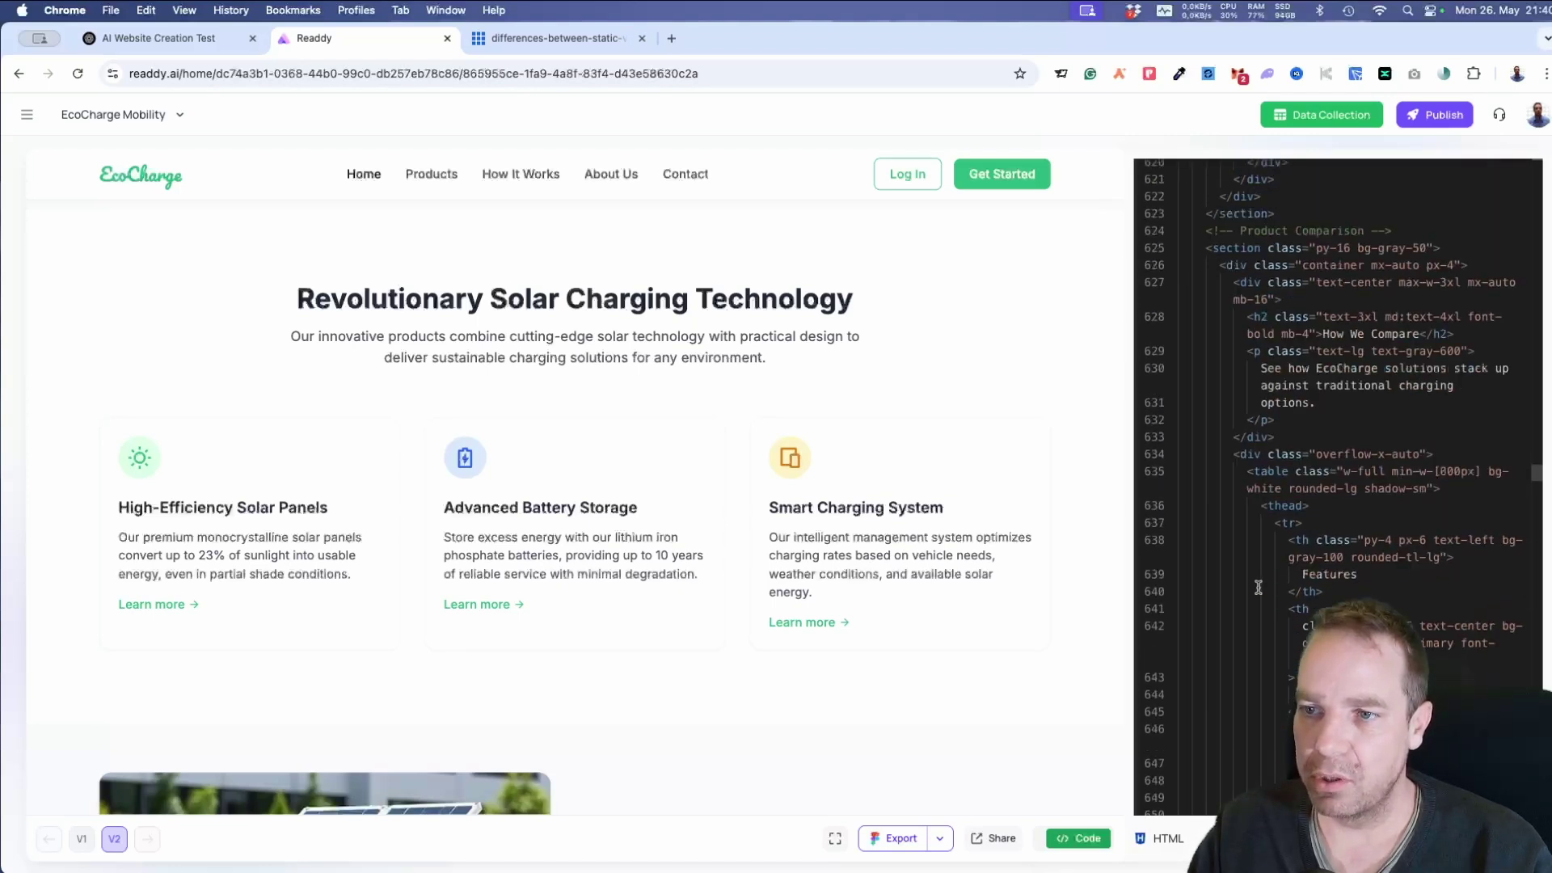
scroll(1257, 588, up, 20)
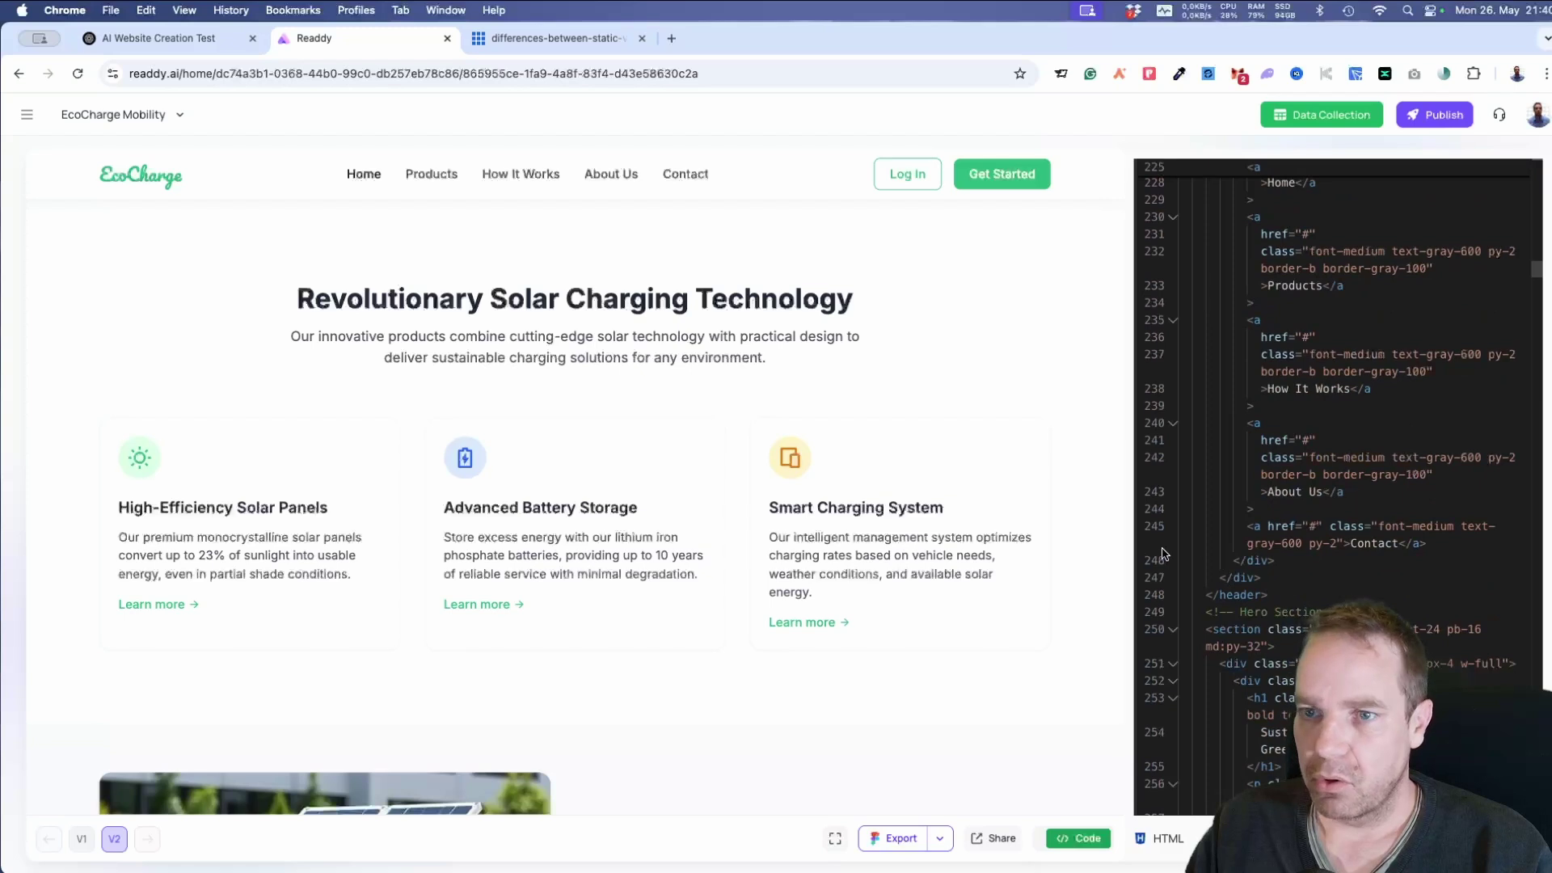
click(1081, 840)
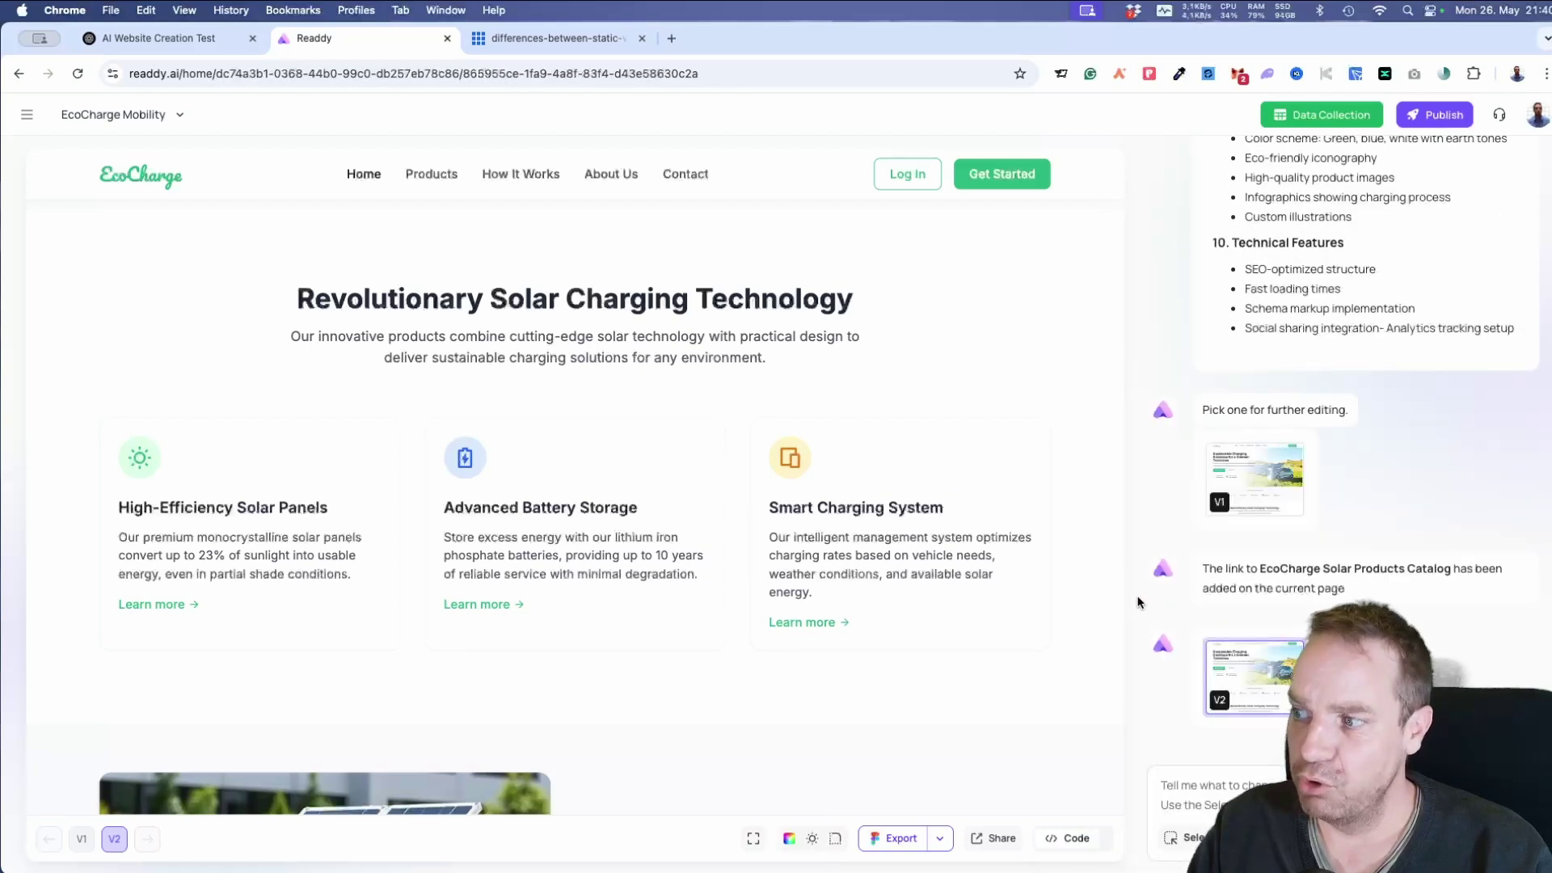
Step: View the account settings, including the number of options generated per new page, and return to the project
scroll(1107, 575, up, 8)
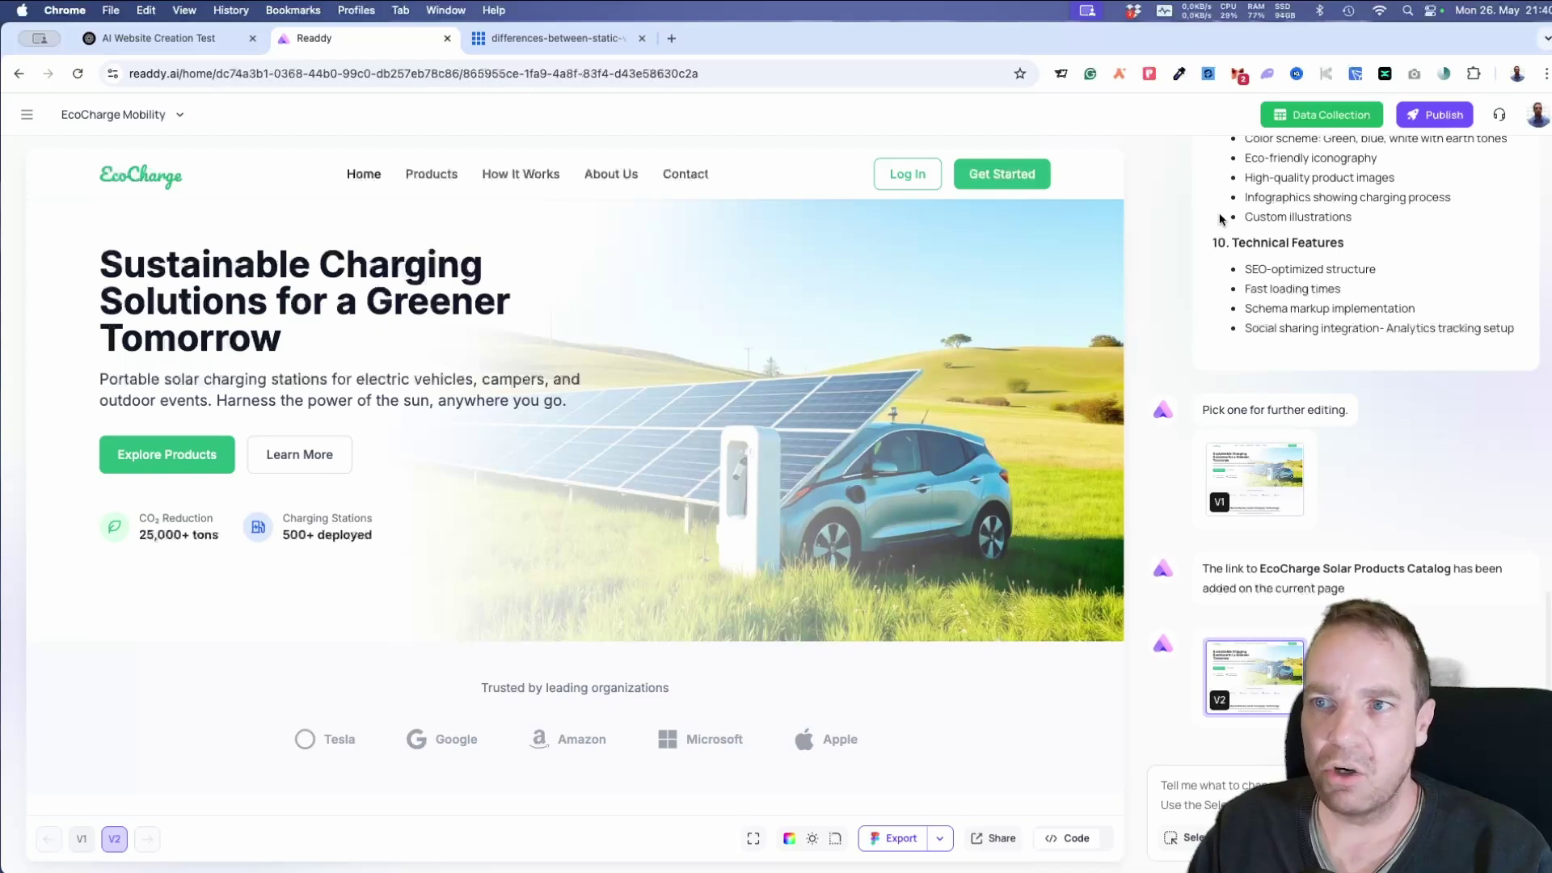
click(1539, 118)
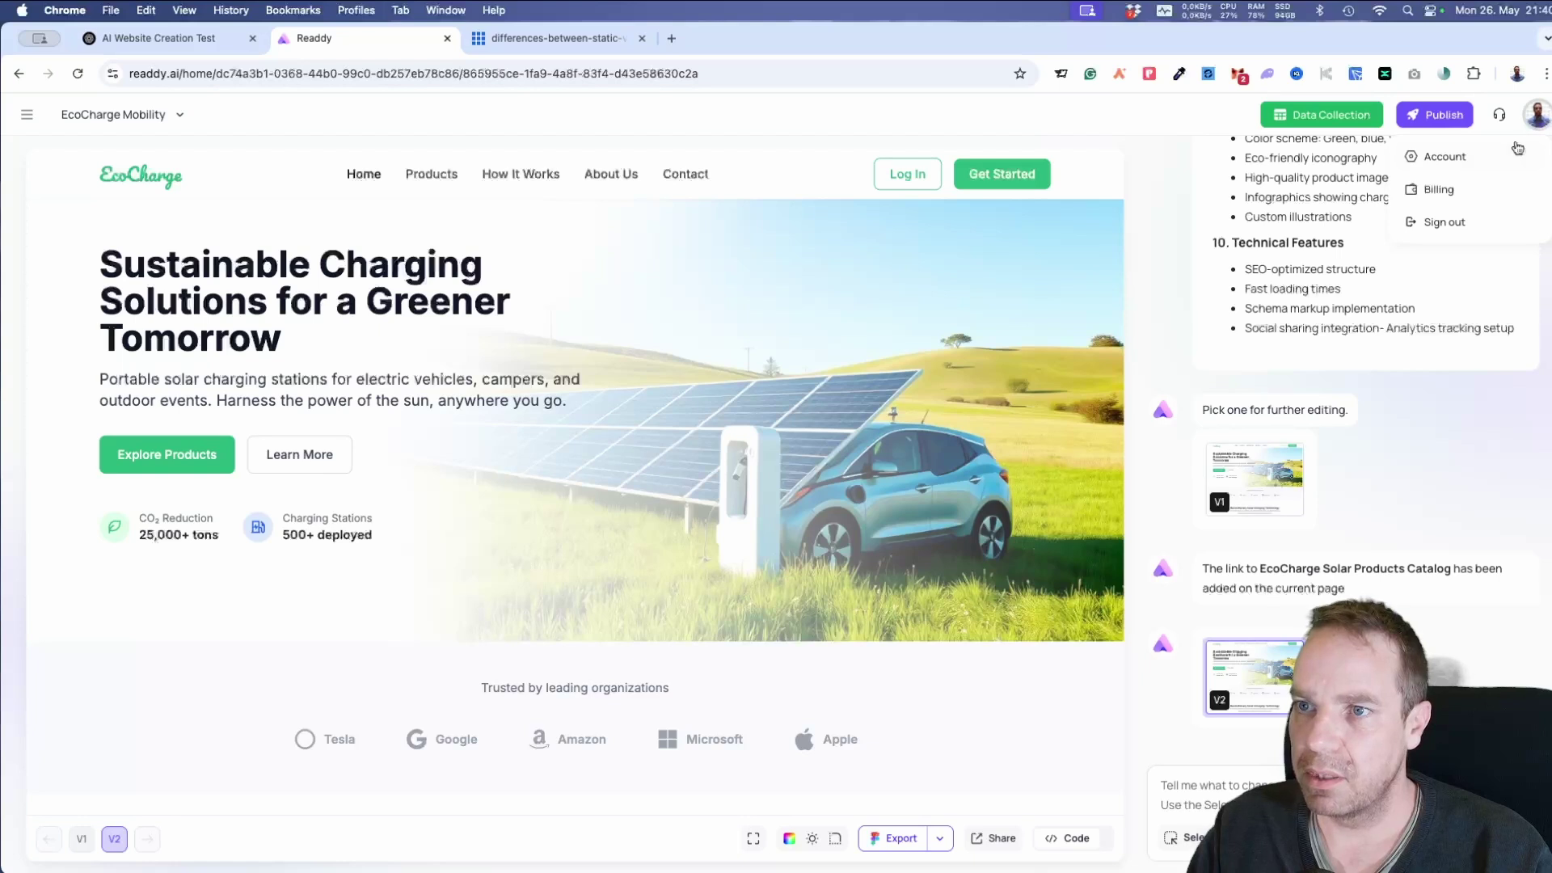
click(1485, 158)
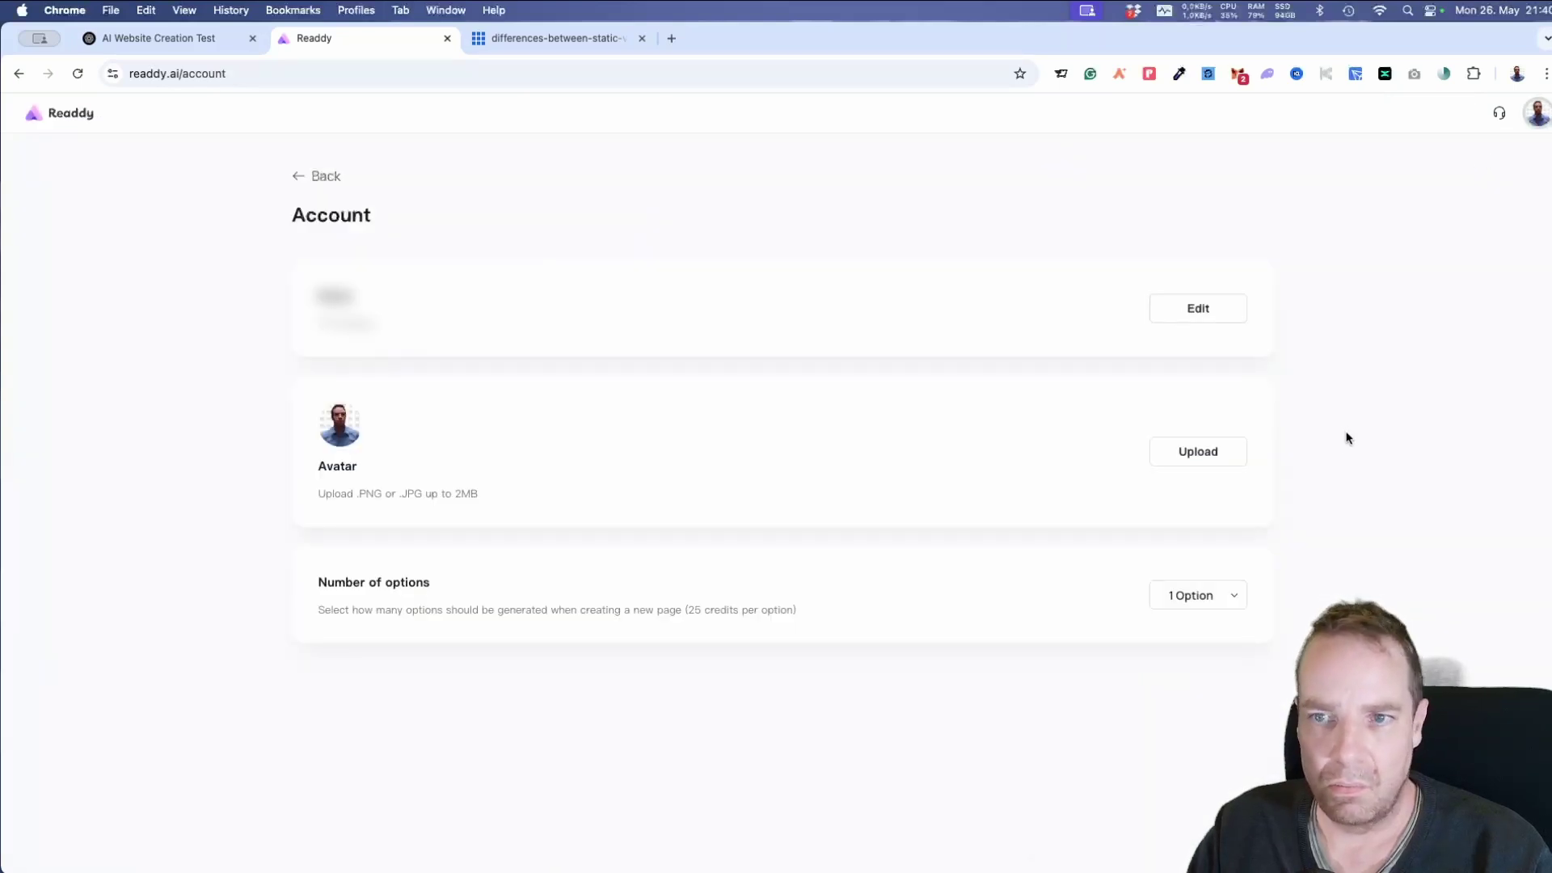
click(301, 177)
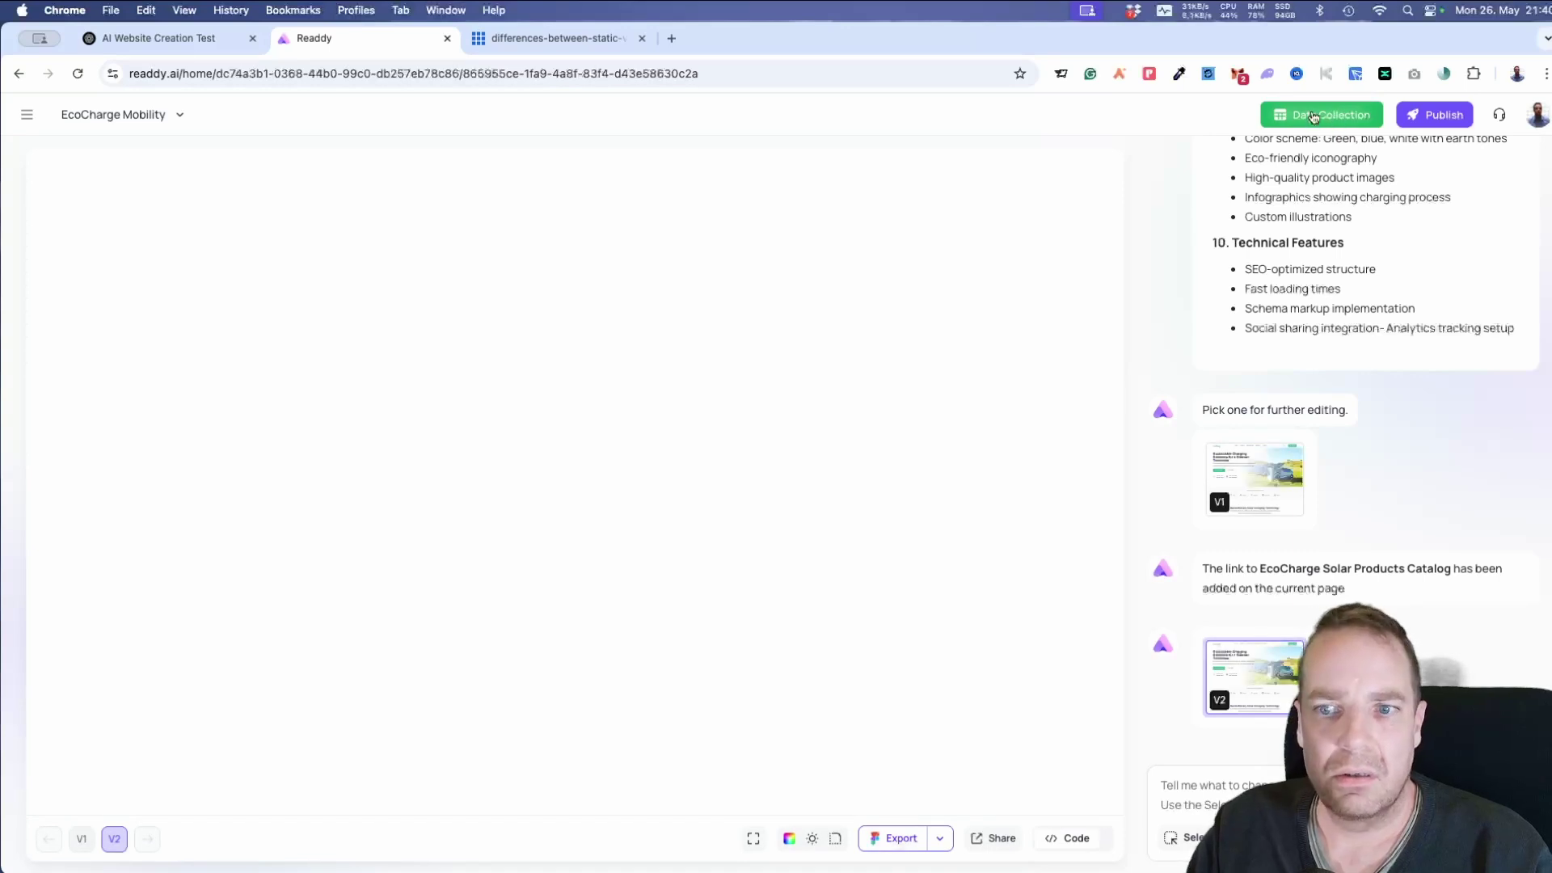
Step: Check the Data Collection feature and the project's publishing and domain settings, and return to the homepage editor
click(1313, 119)
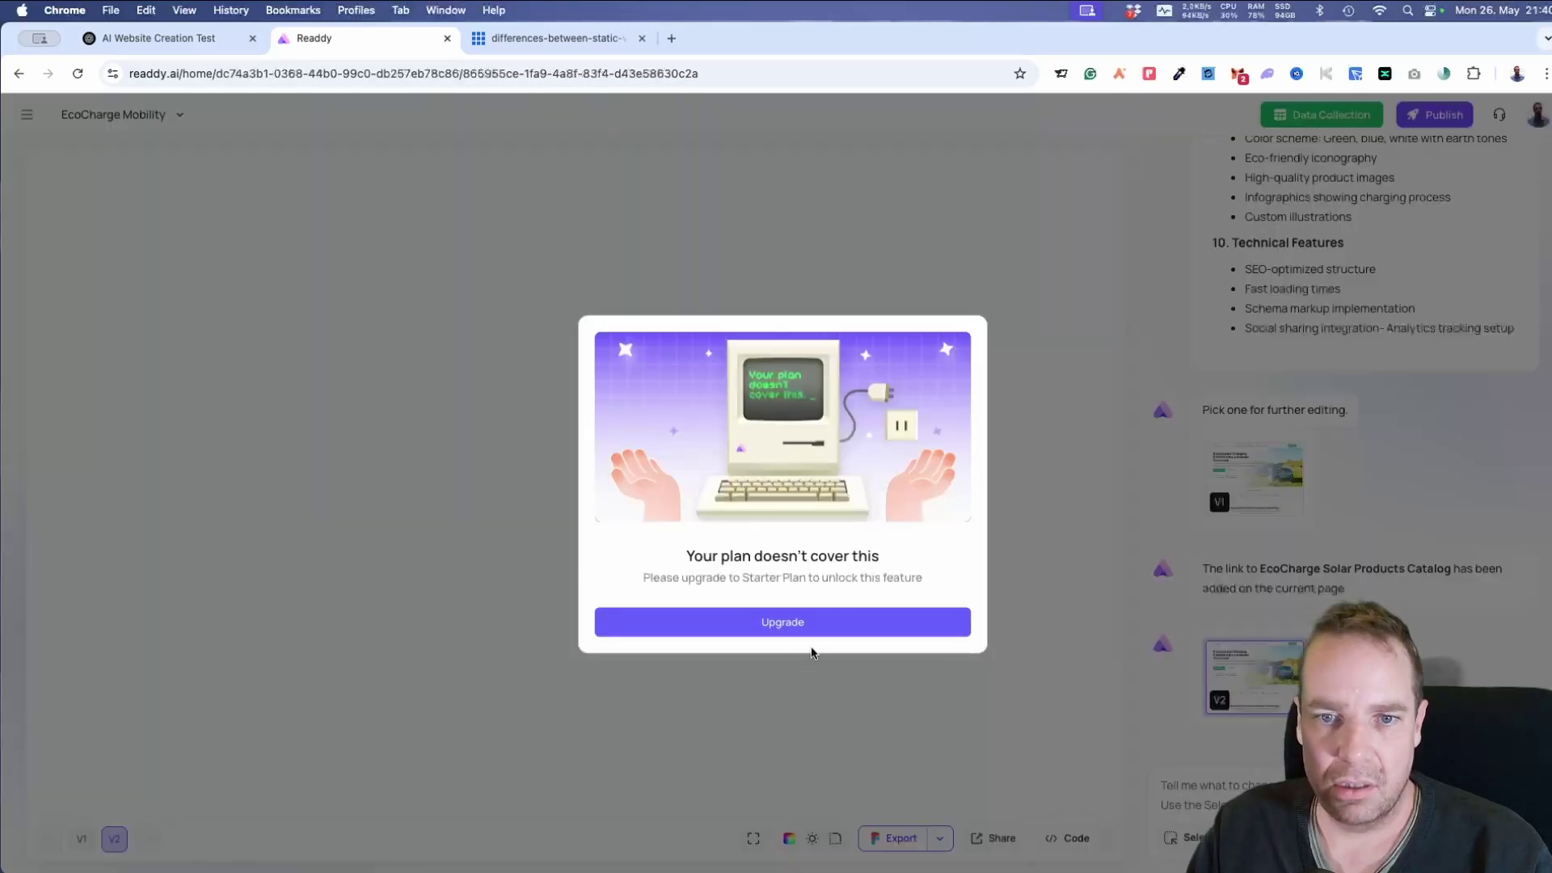
click(1070, 565)
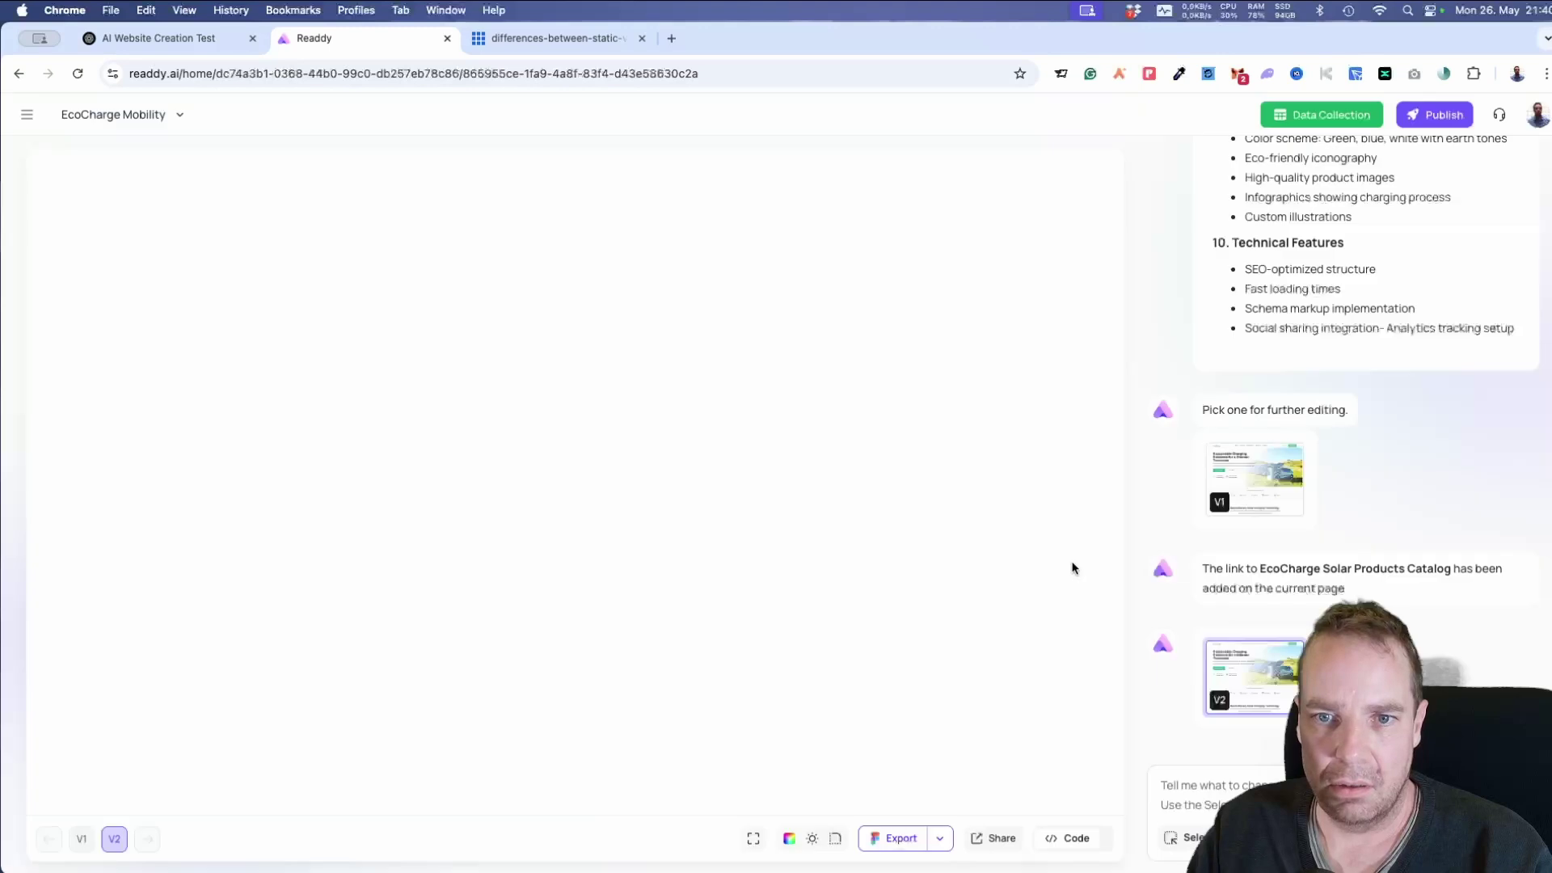
click(1453, 120)
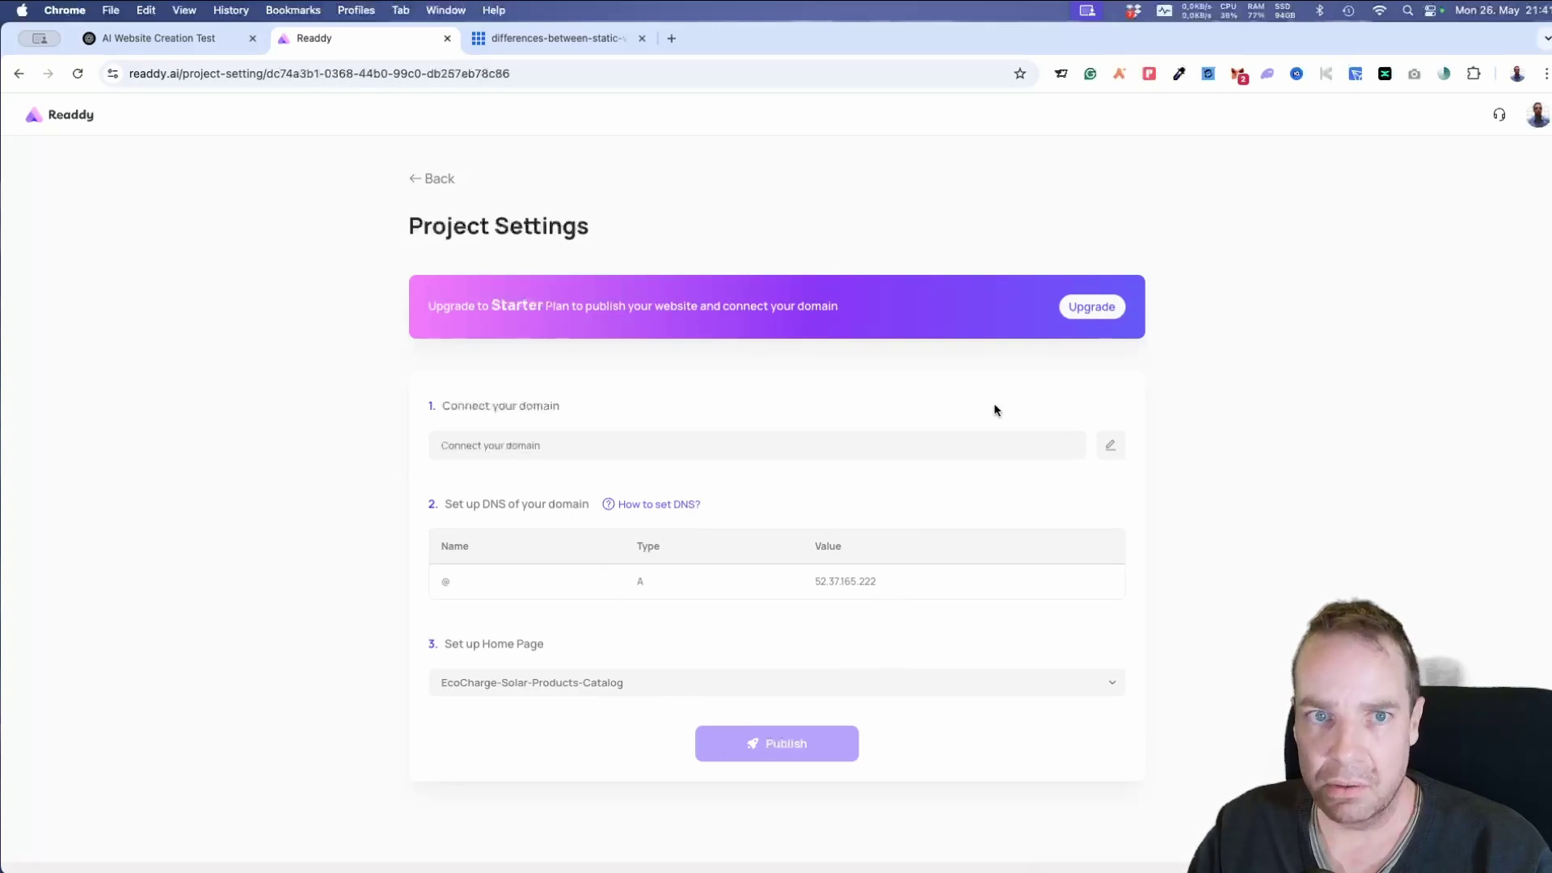
click(413, 178)
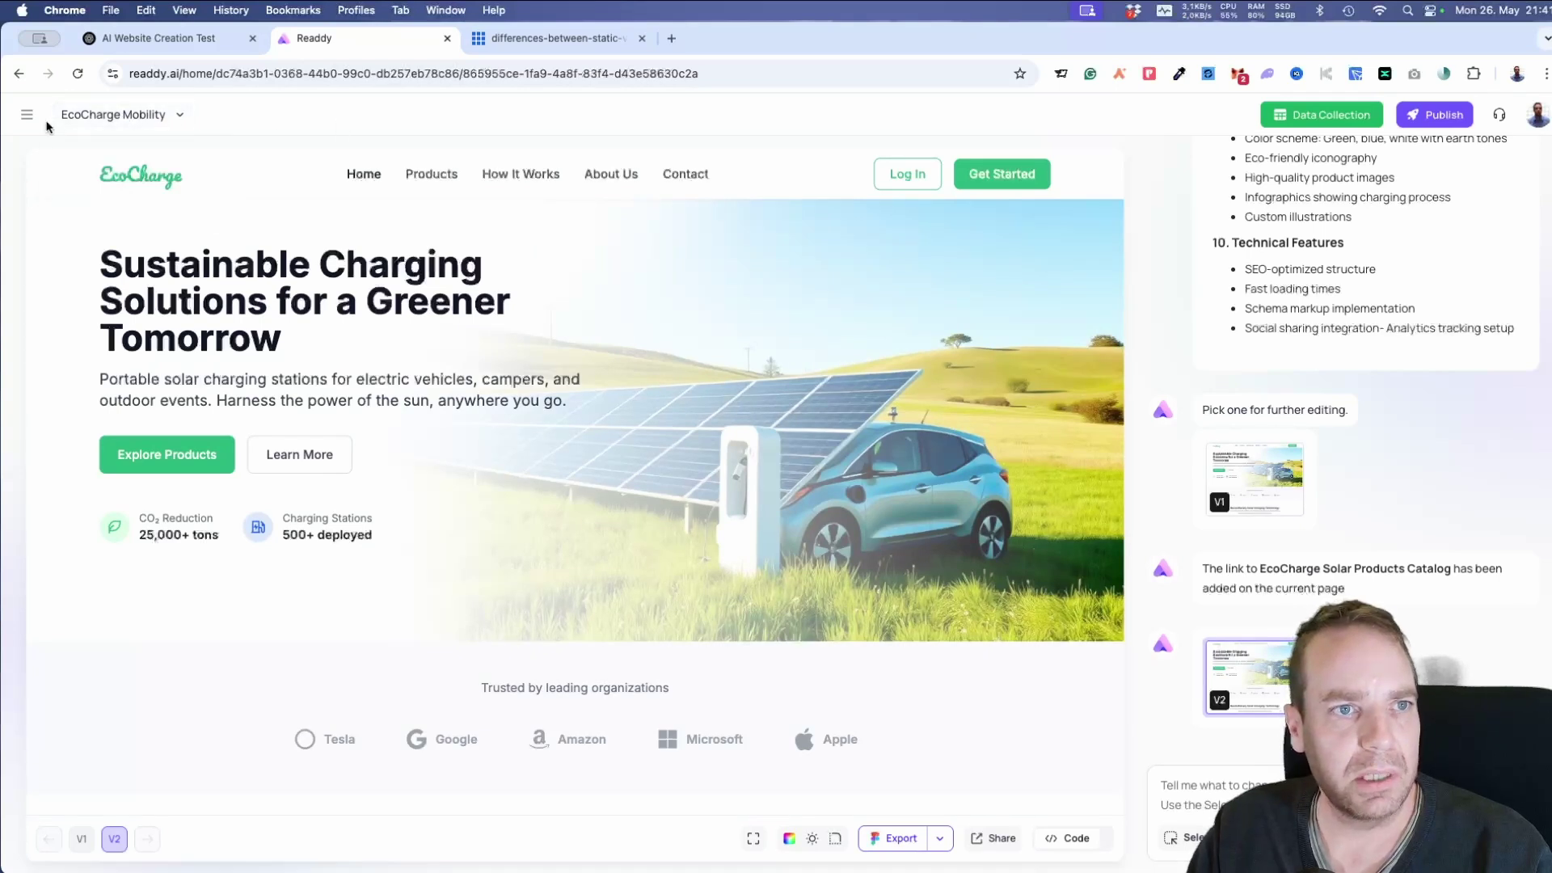
Step: Look over the project's page list and the available help and support options, and close them
mouse_move(36, 125)
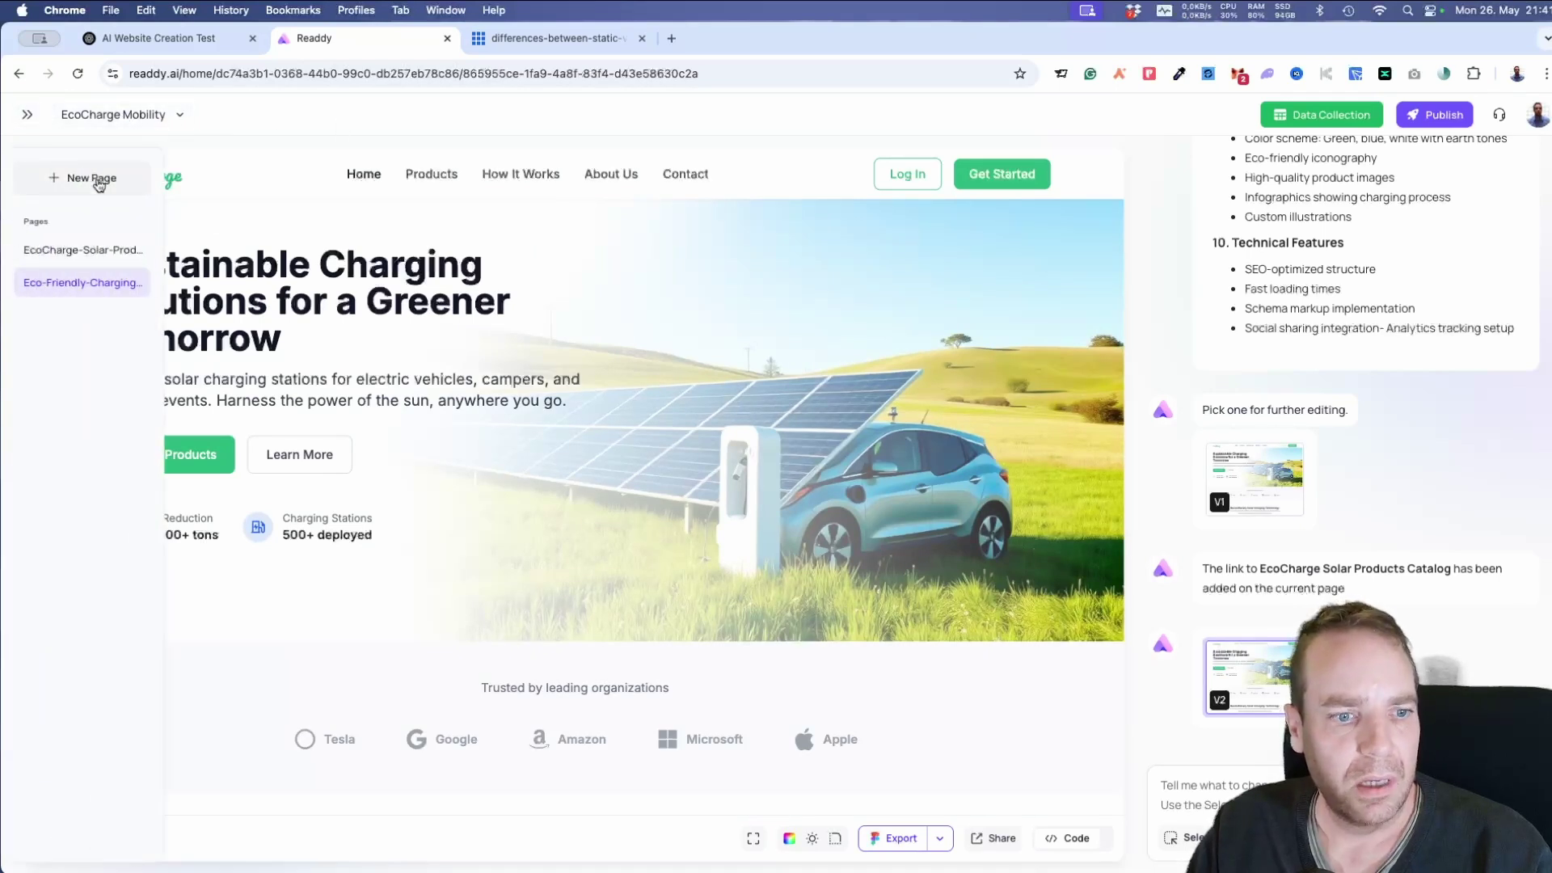
right_click(95, 362)
key(Escape)
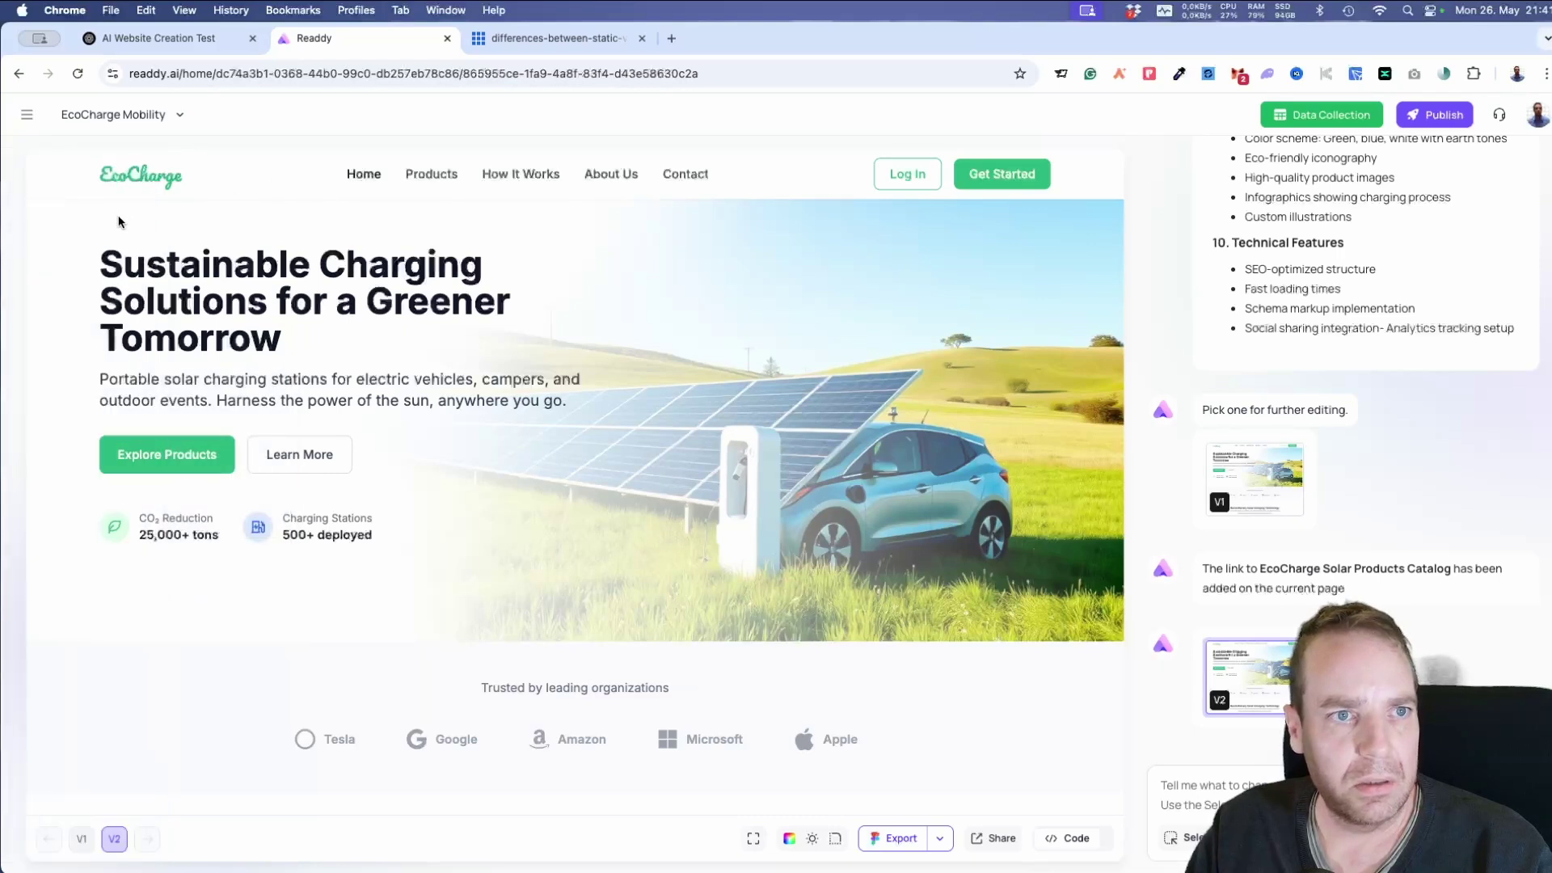
mouse_move(23, 121)
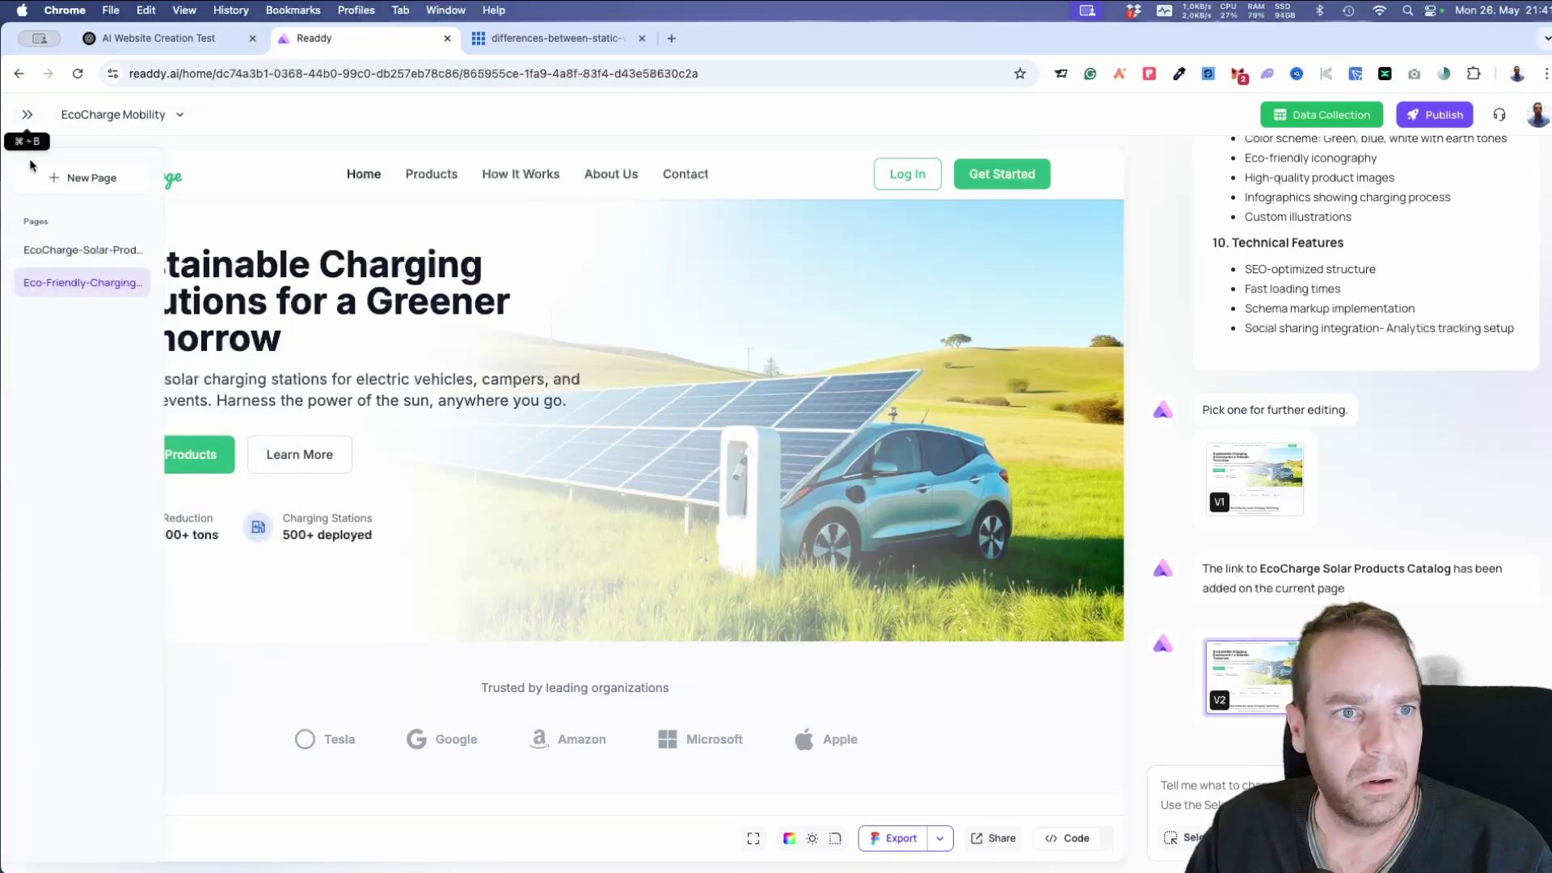
click(1497, 117)
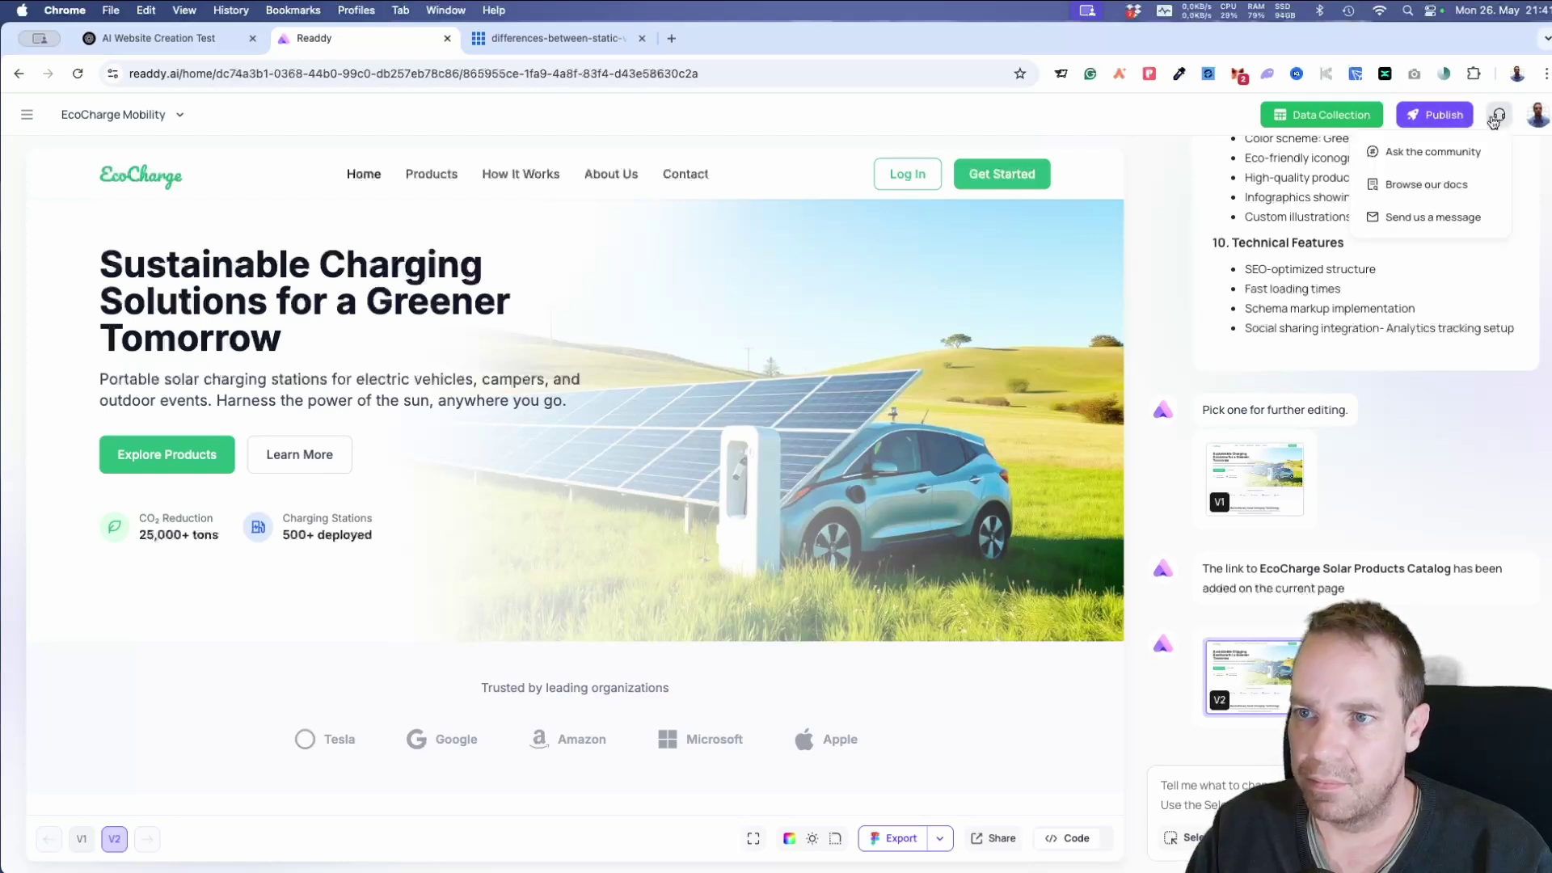
click(1207, 118)
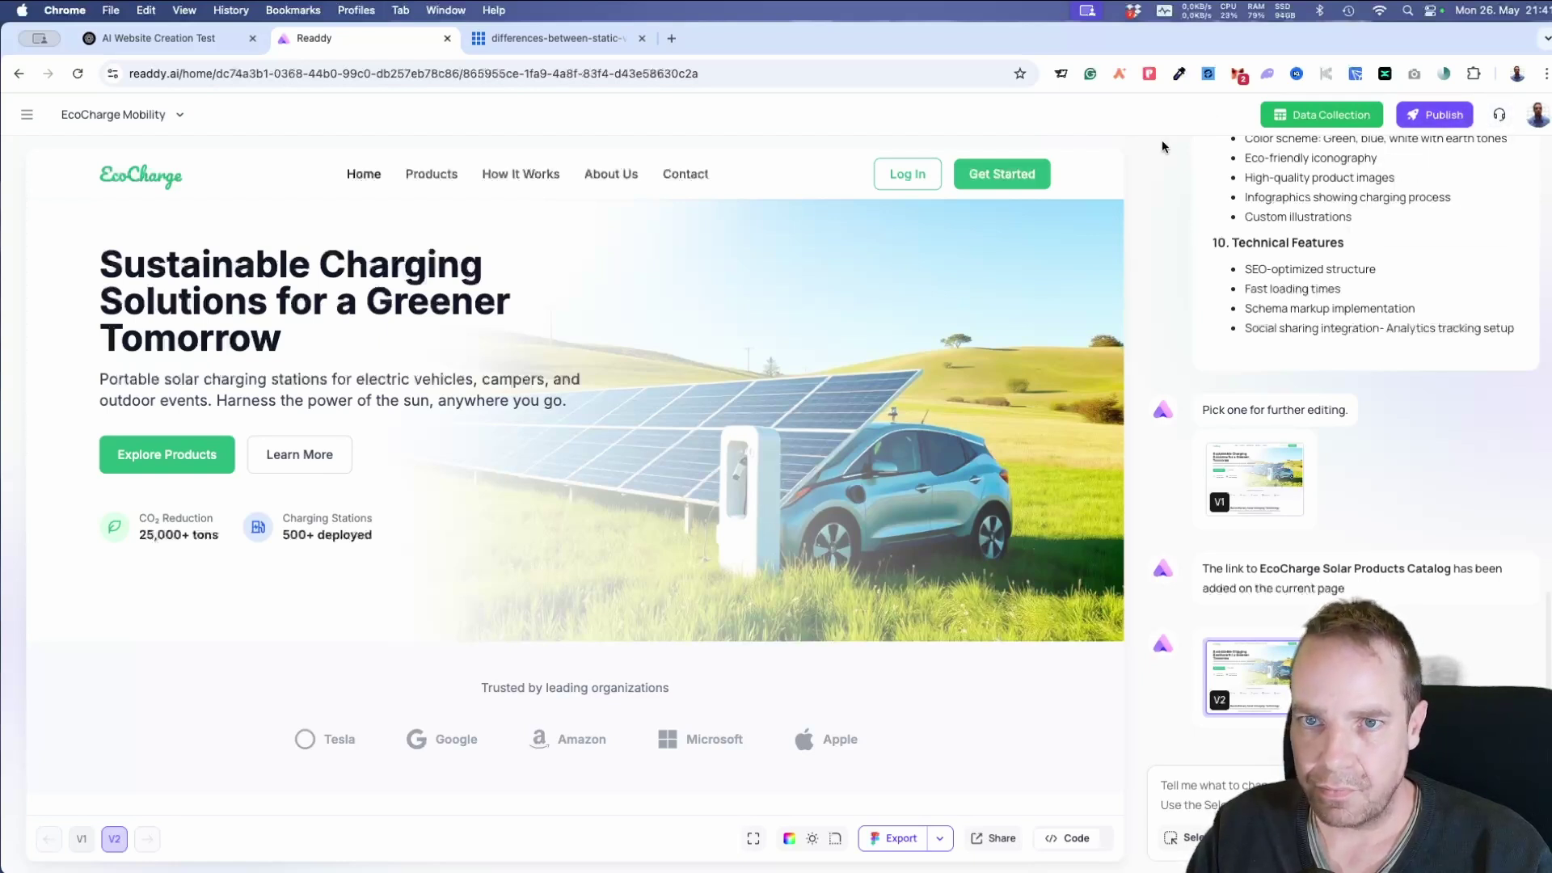
Step: Review the subscription plans in the account's billing page, and switch to the Bluehost chart comparing static and dynamic websites
click(1528, 126)
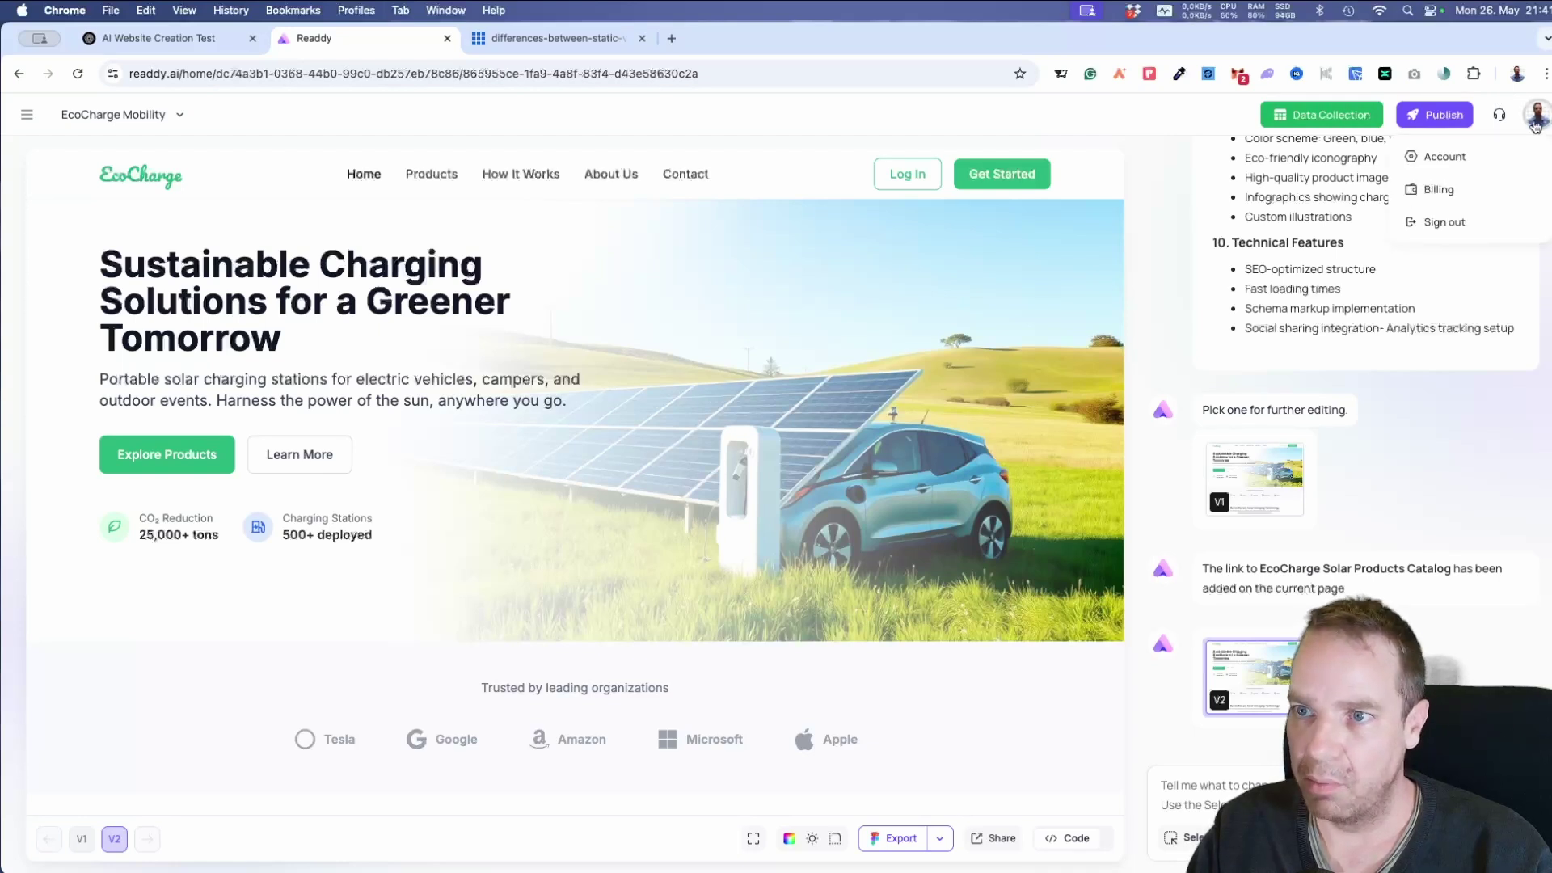
click(1469, 192)
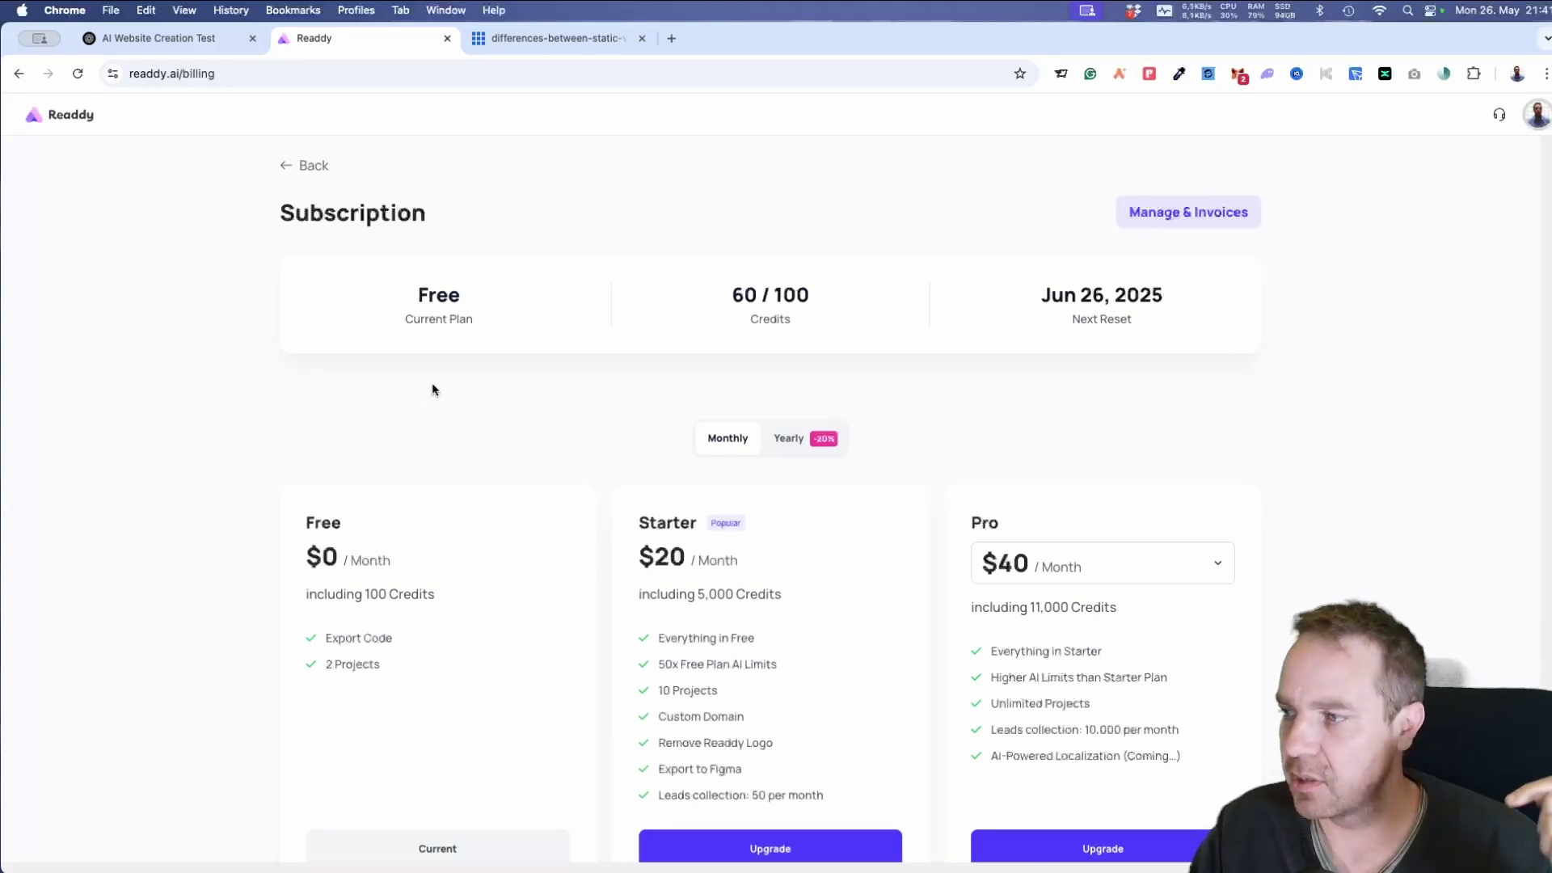
click(507, 41)
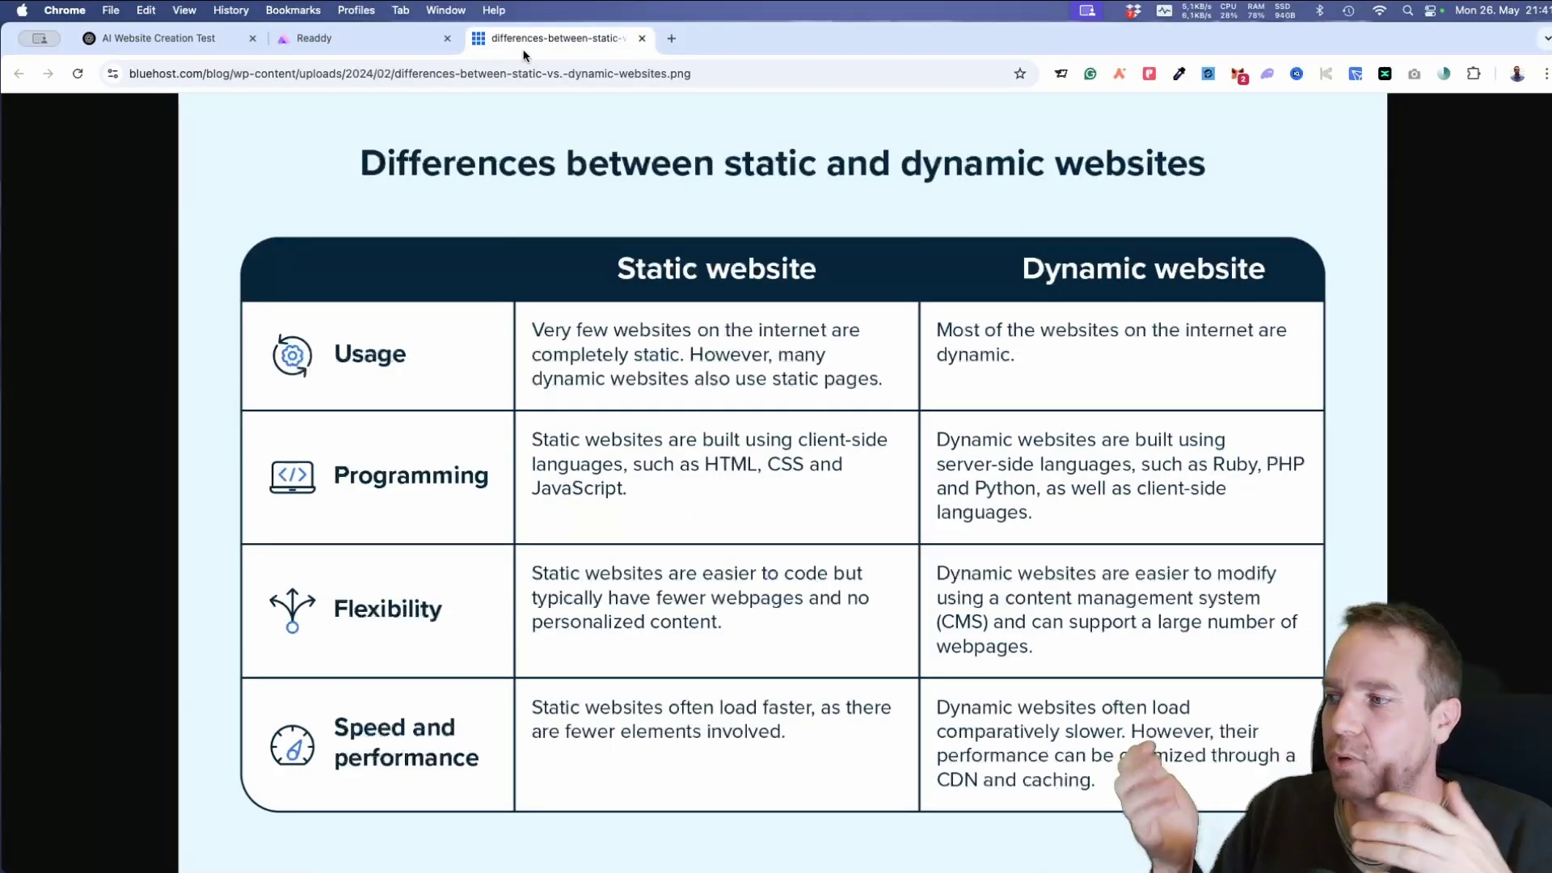